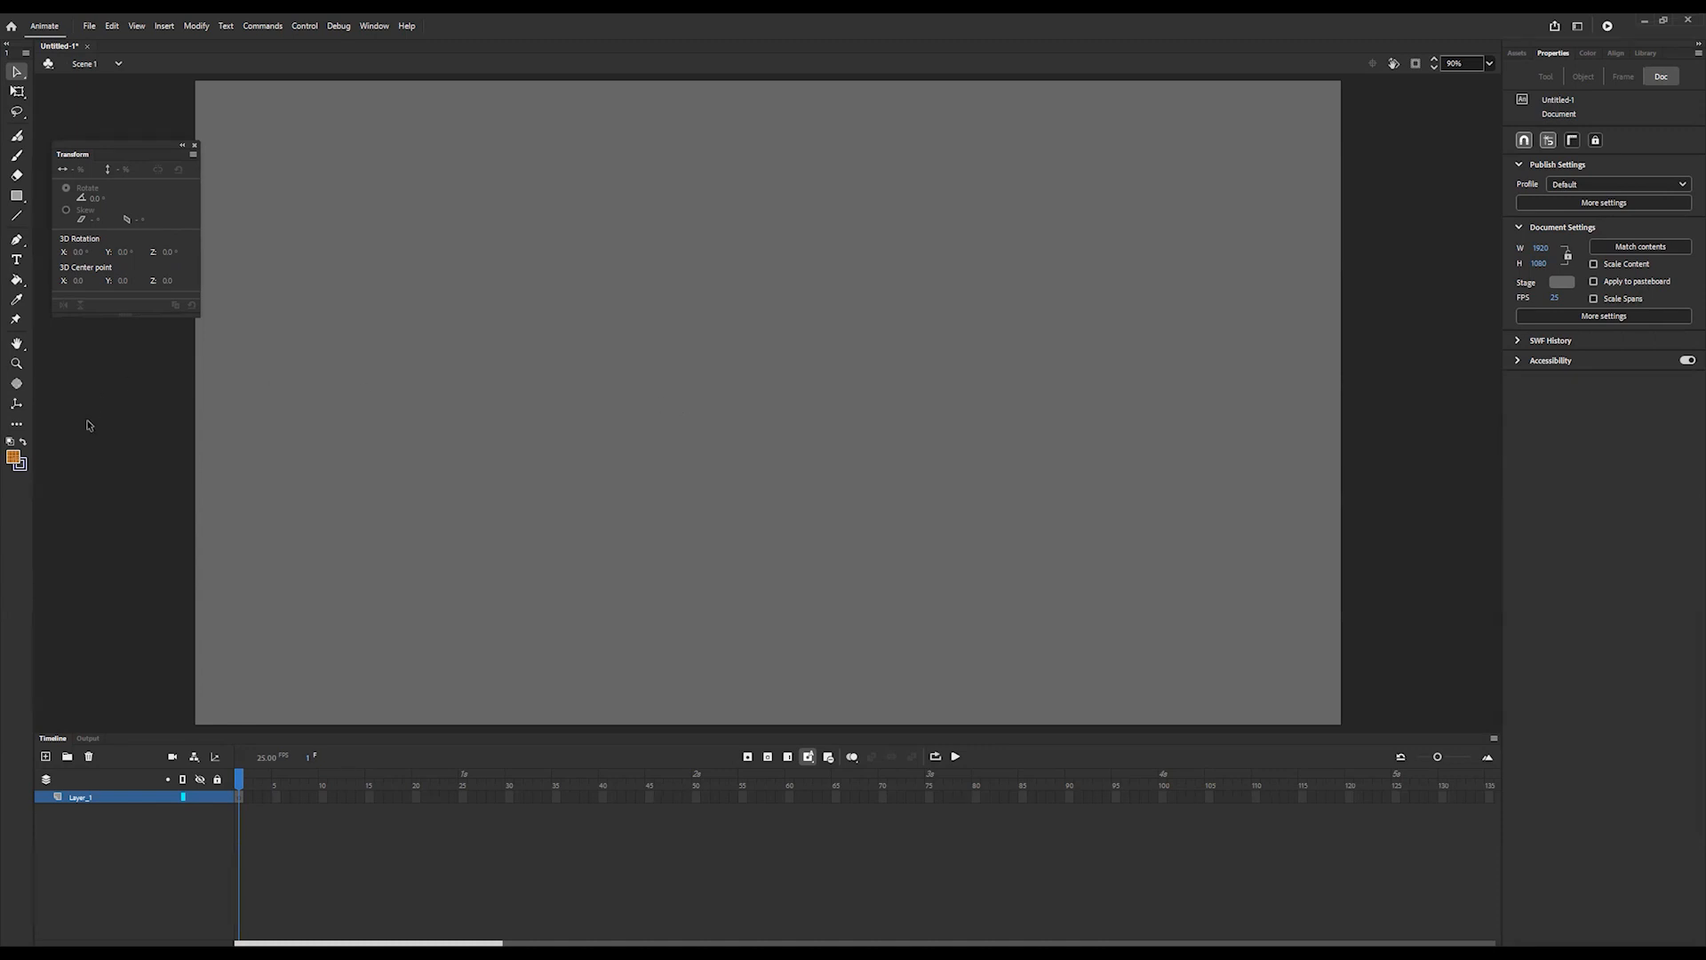
- Draw a horizontal line about 494 px wide across the lower part of the stage and set its stroke size to 33
click(16, 216)
drag(331, 572, 621, 573)
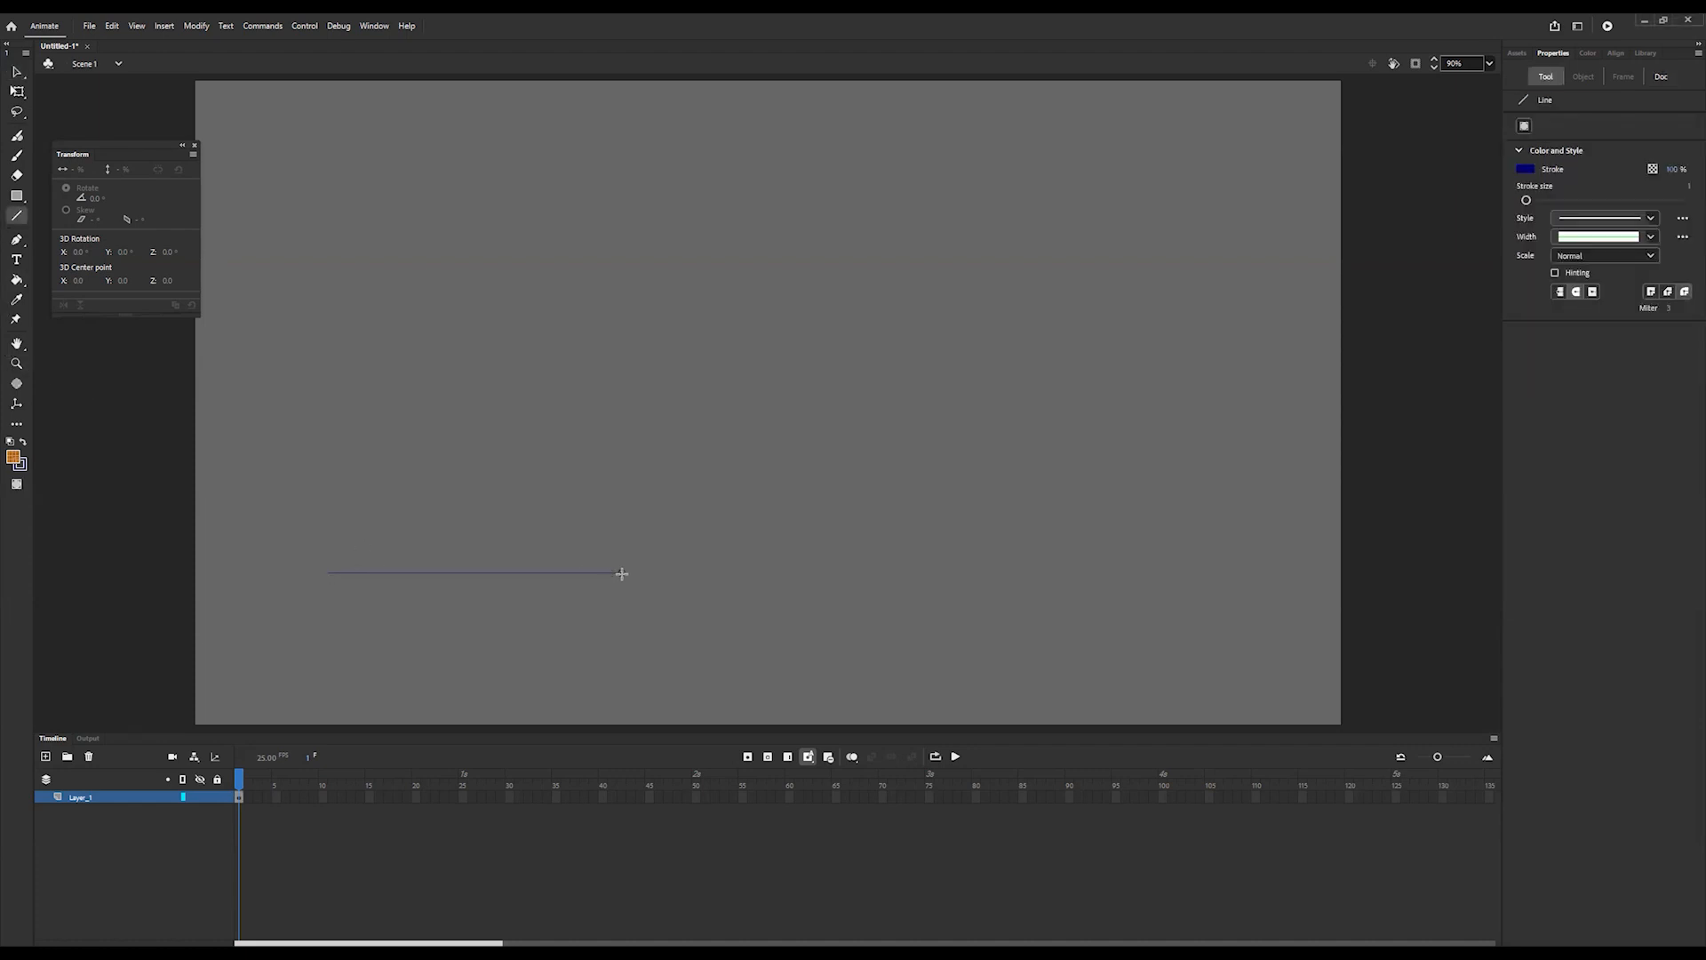
click(16, 71)
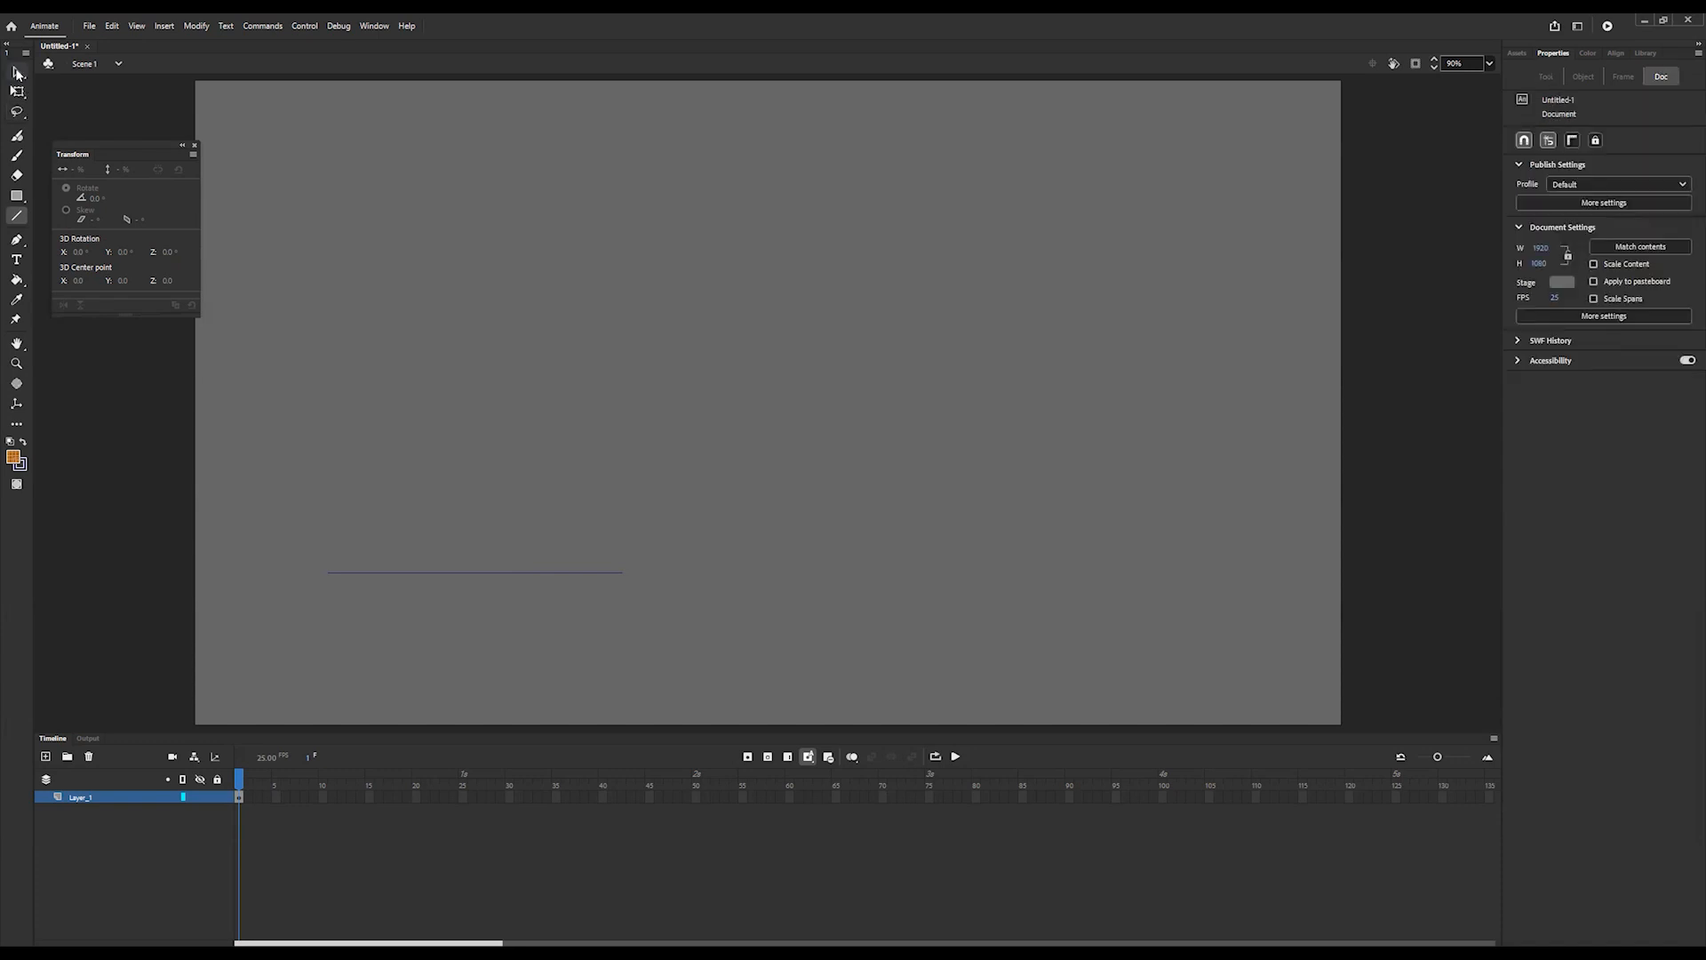
click(529, 572)
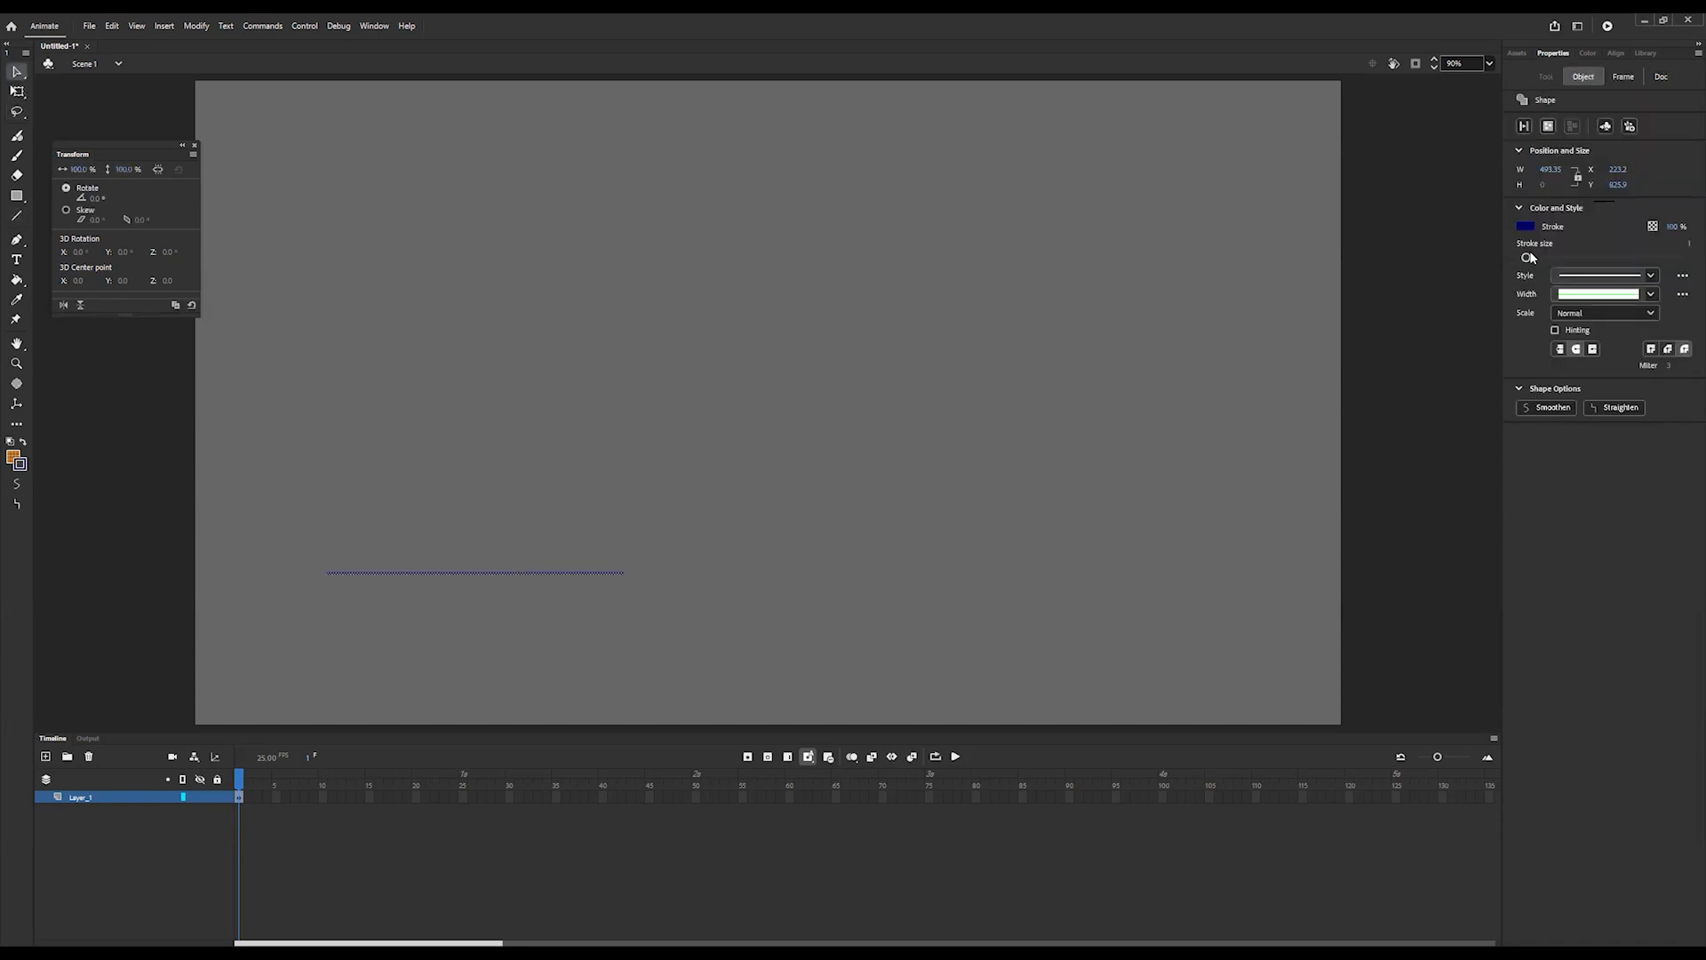
drag(1529, 258, 1552, 260)
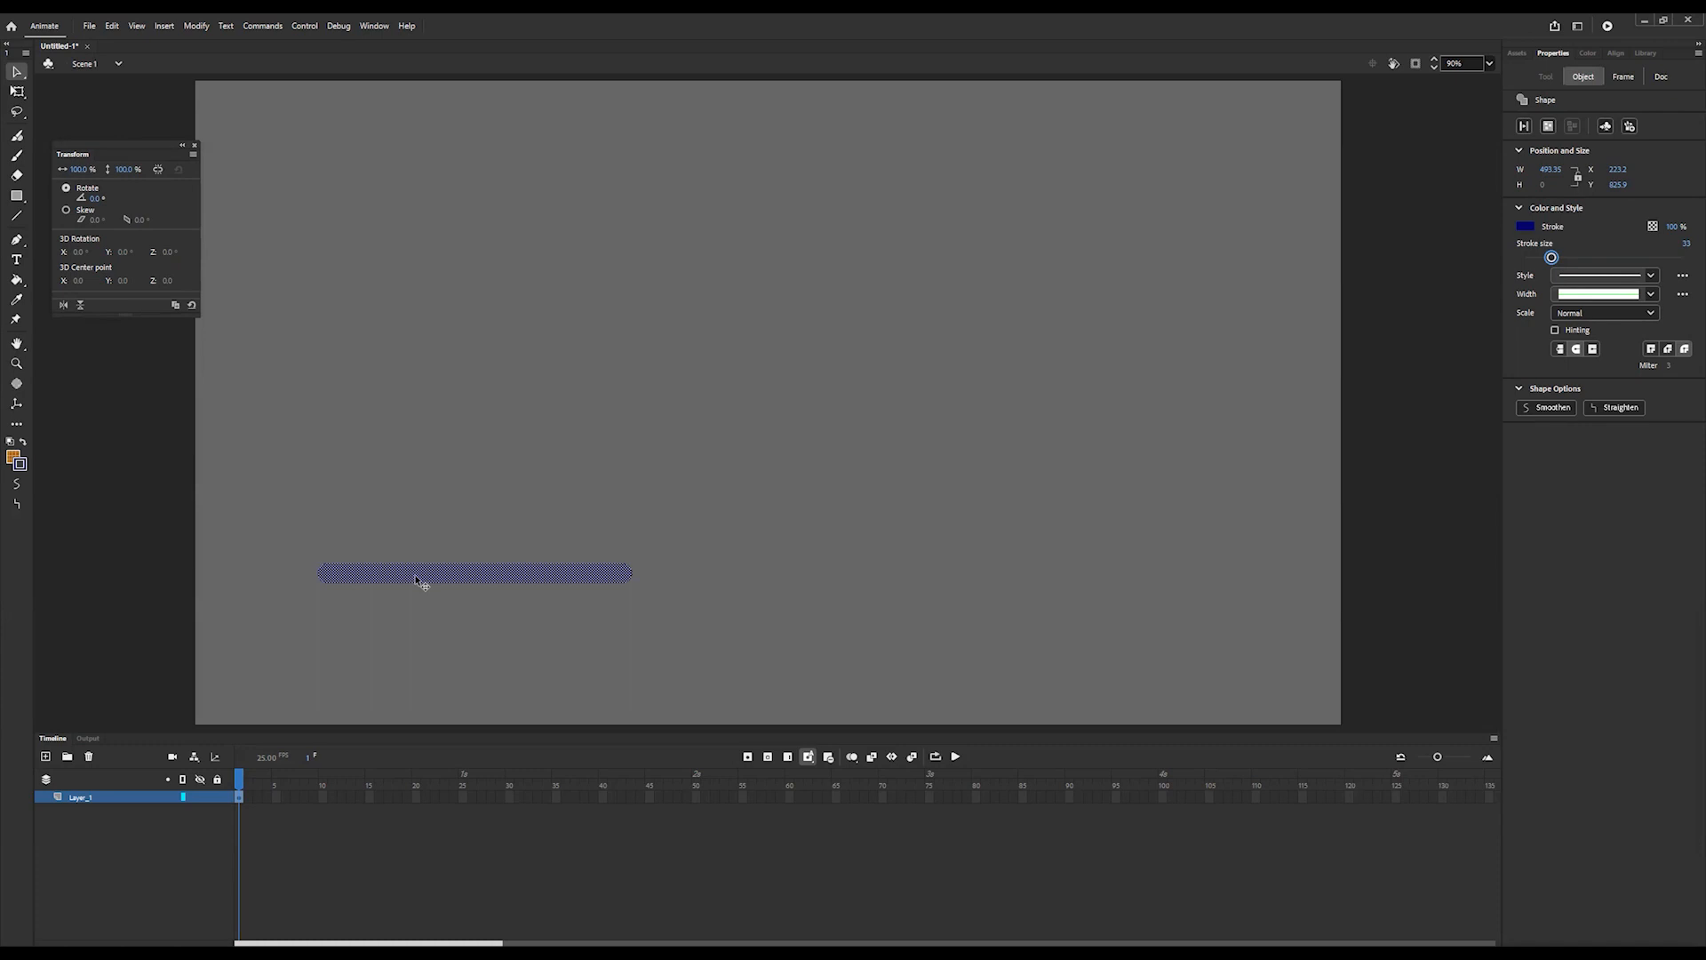
click(311, 531)
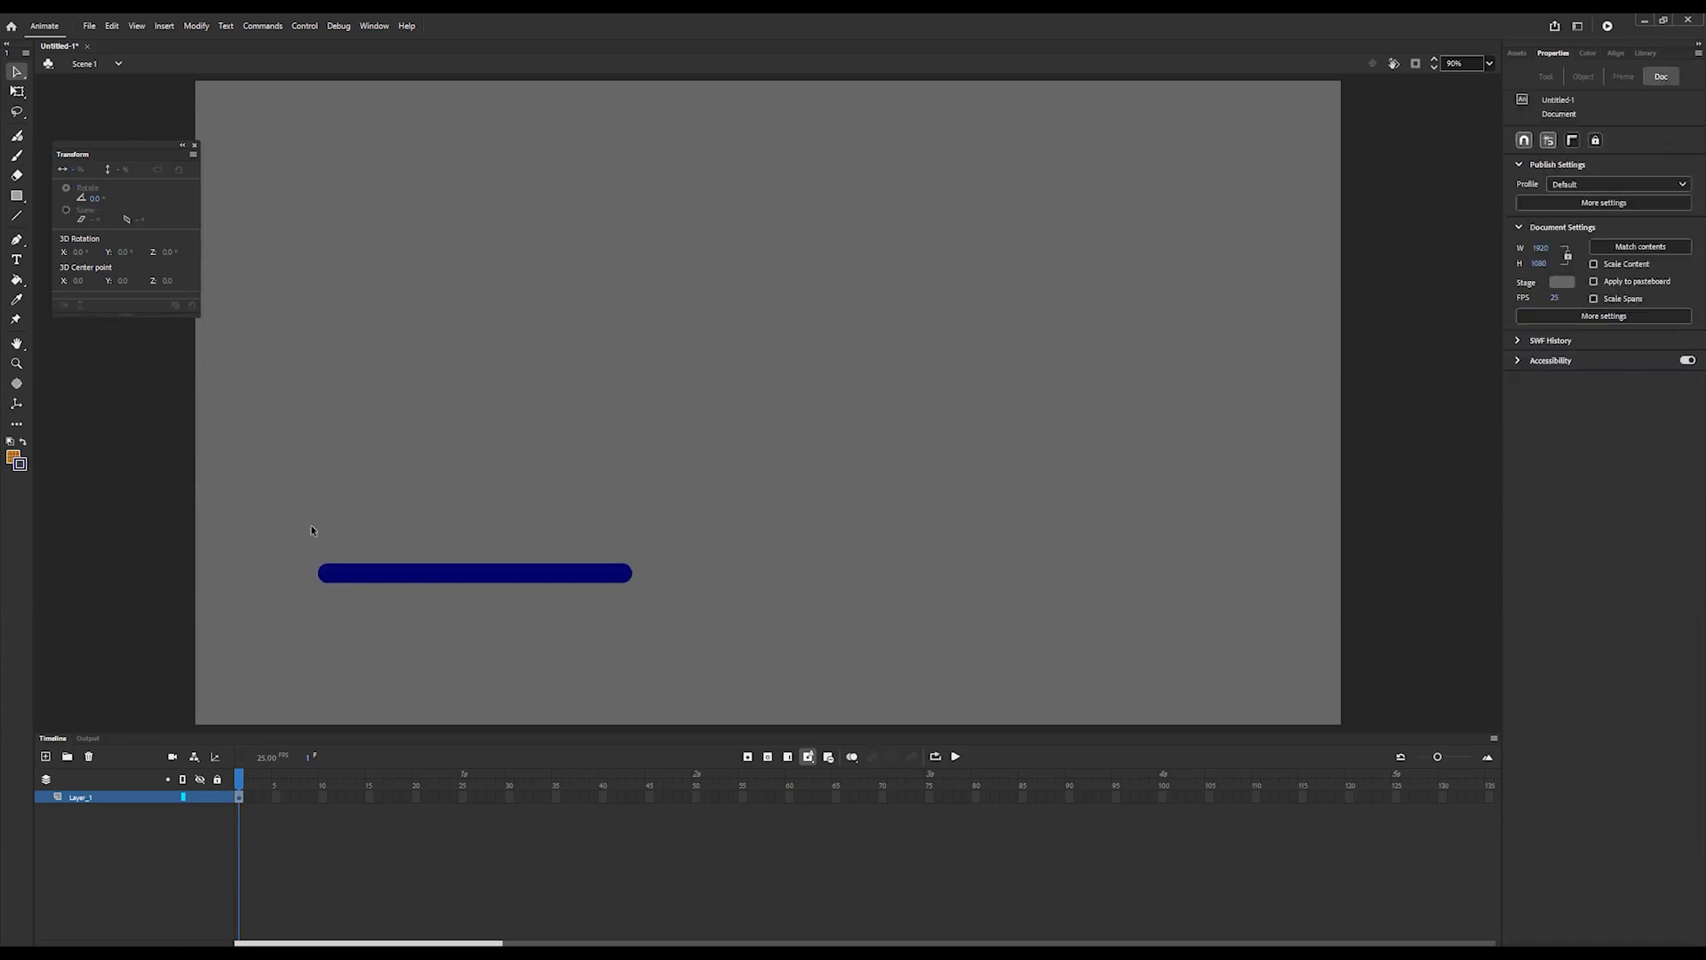
click(17, 322)
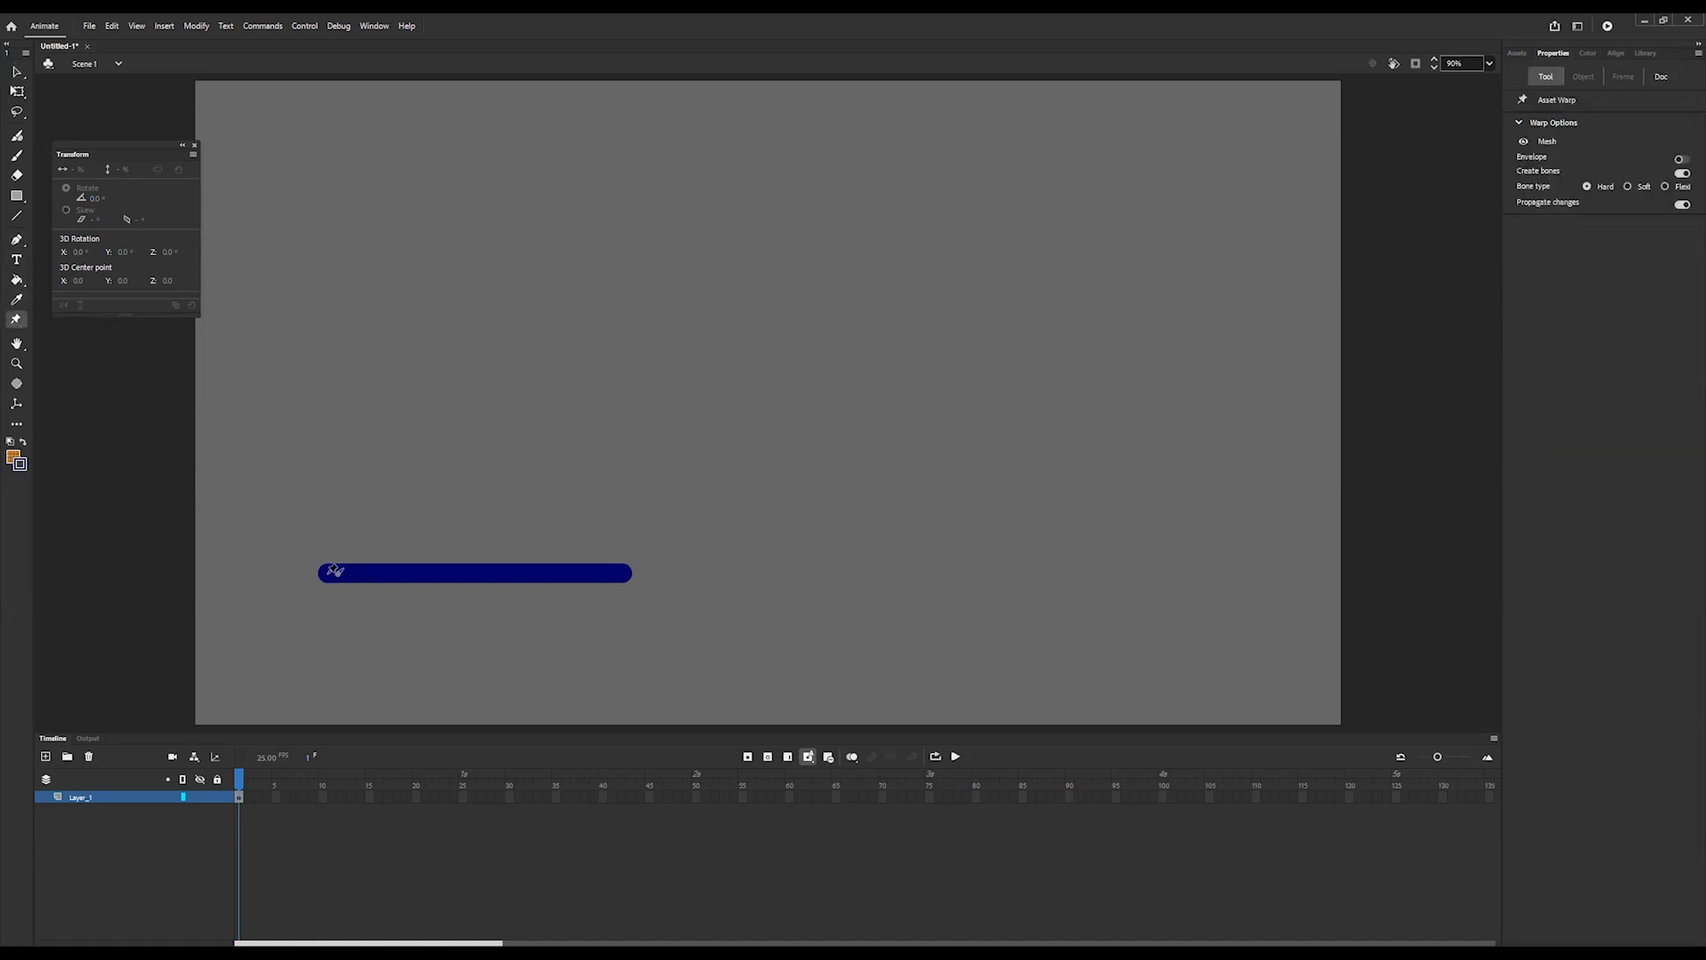
click(335, 570)
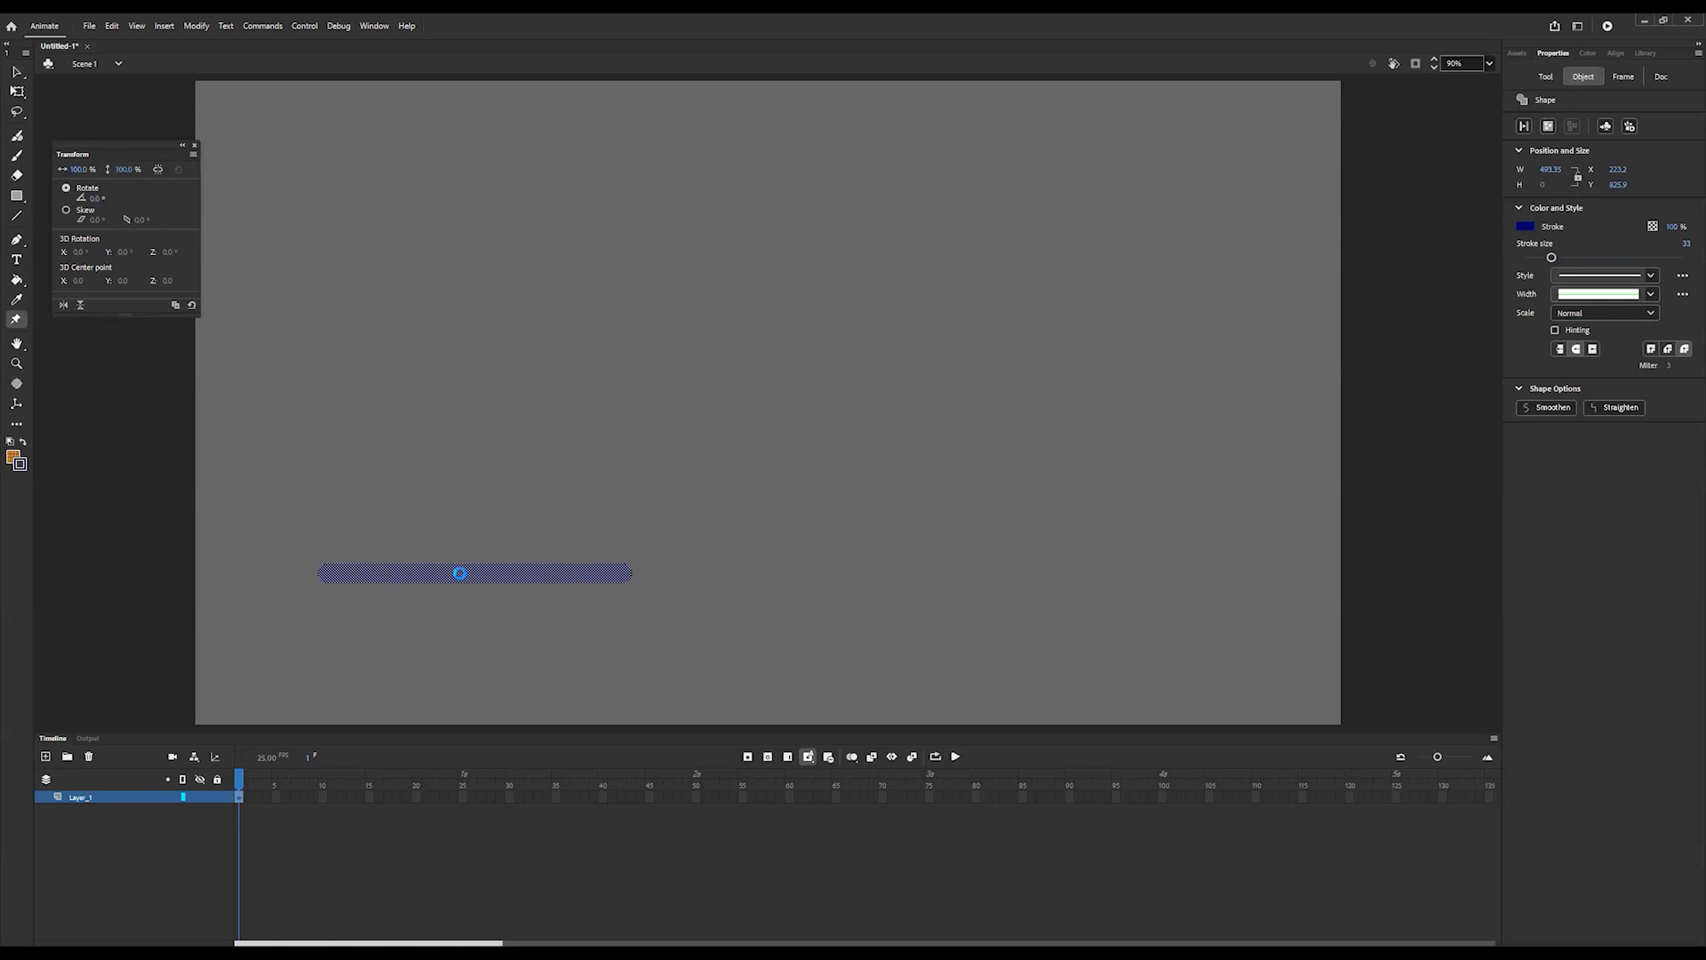
click(489, 580)
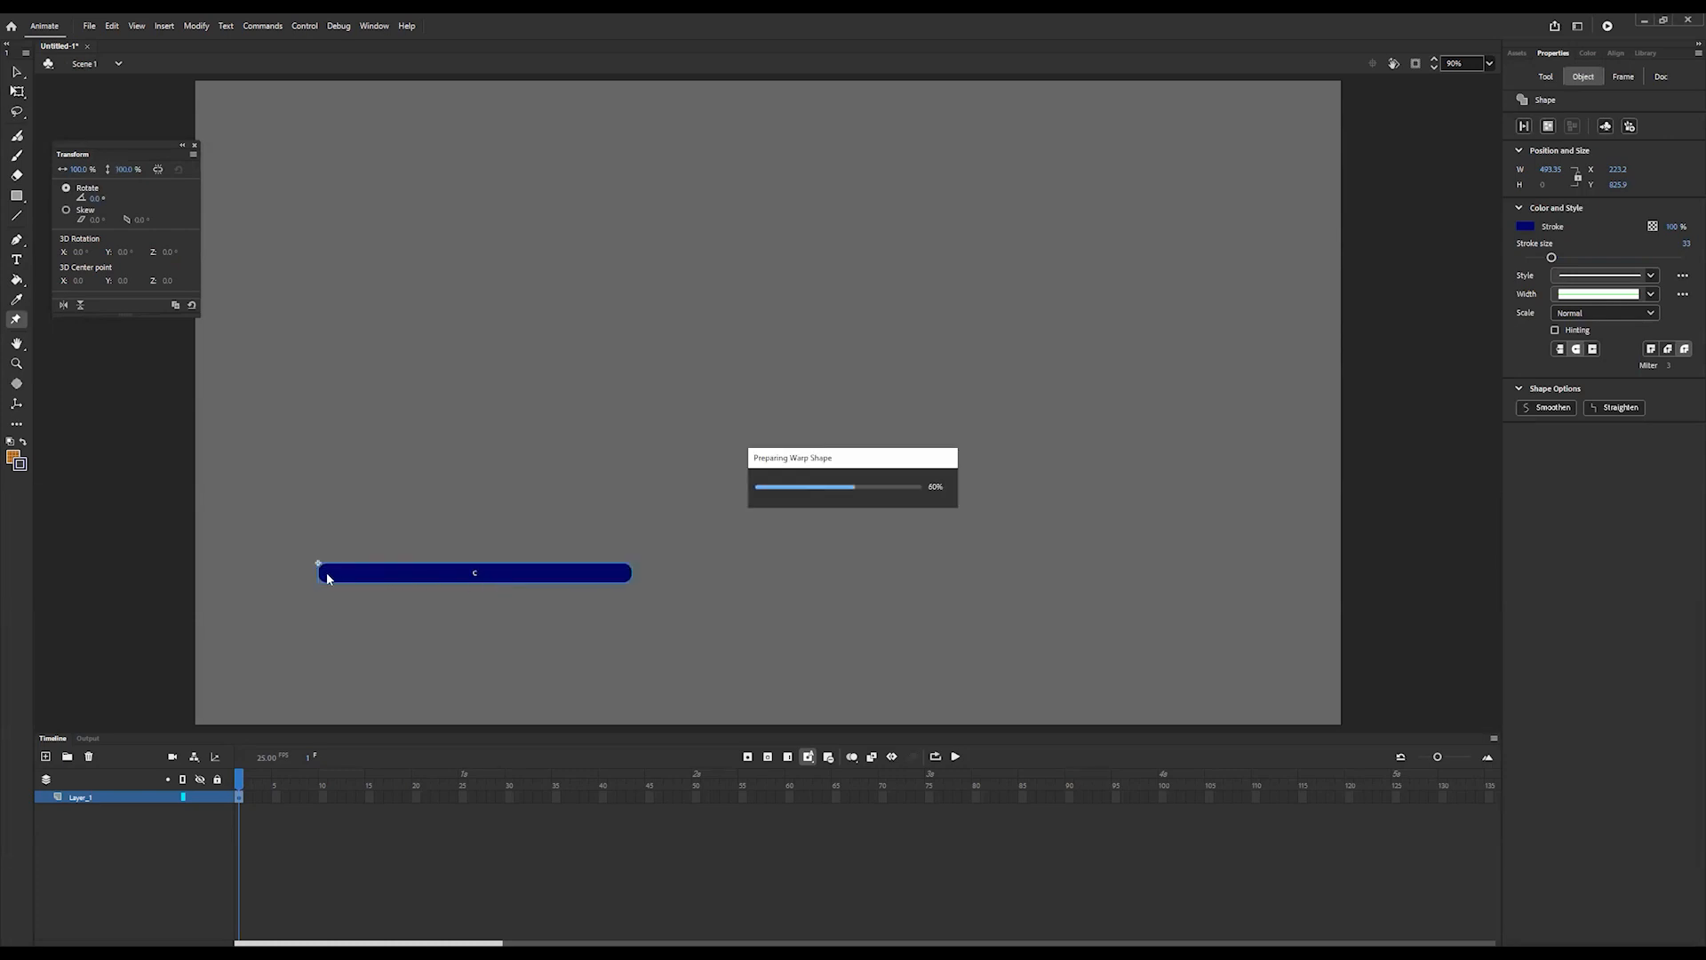
key(ctrl+z)
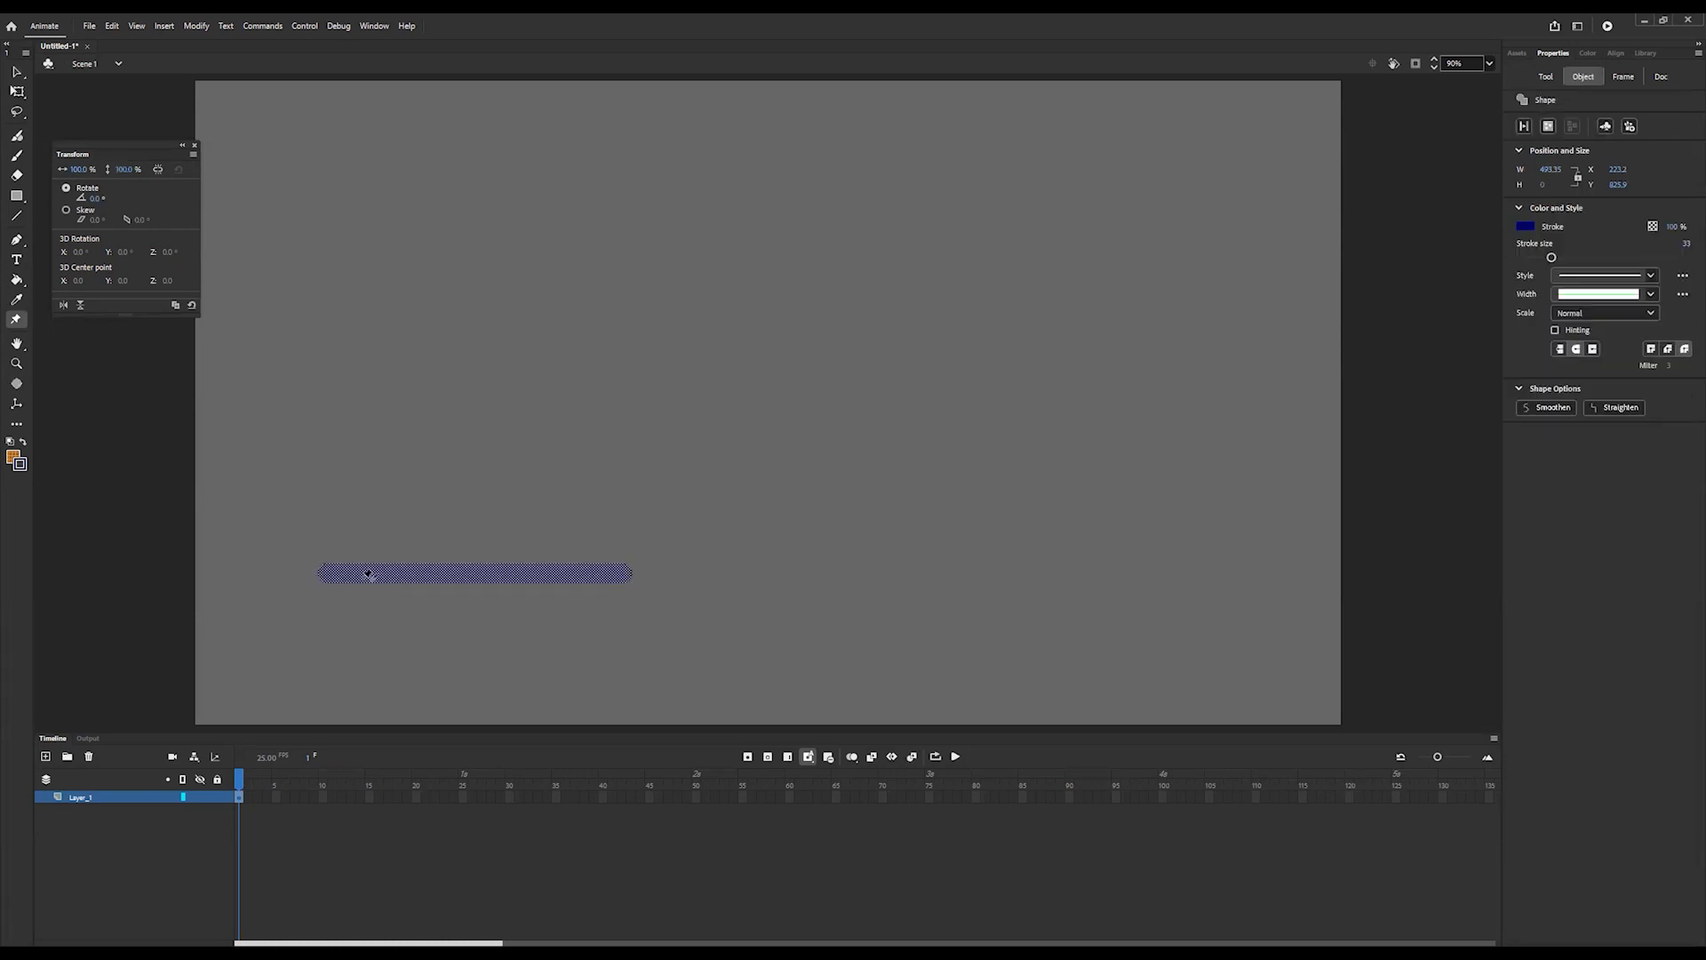
- Rig the thick blue line with Asset Warp, adding a chain of three hard bones from its left end to its right end
click(329, 574)
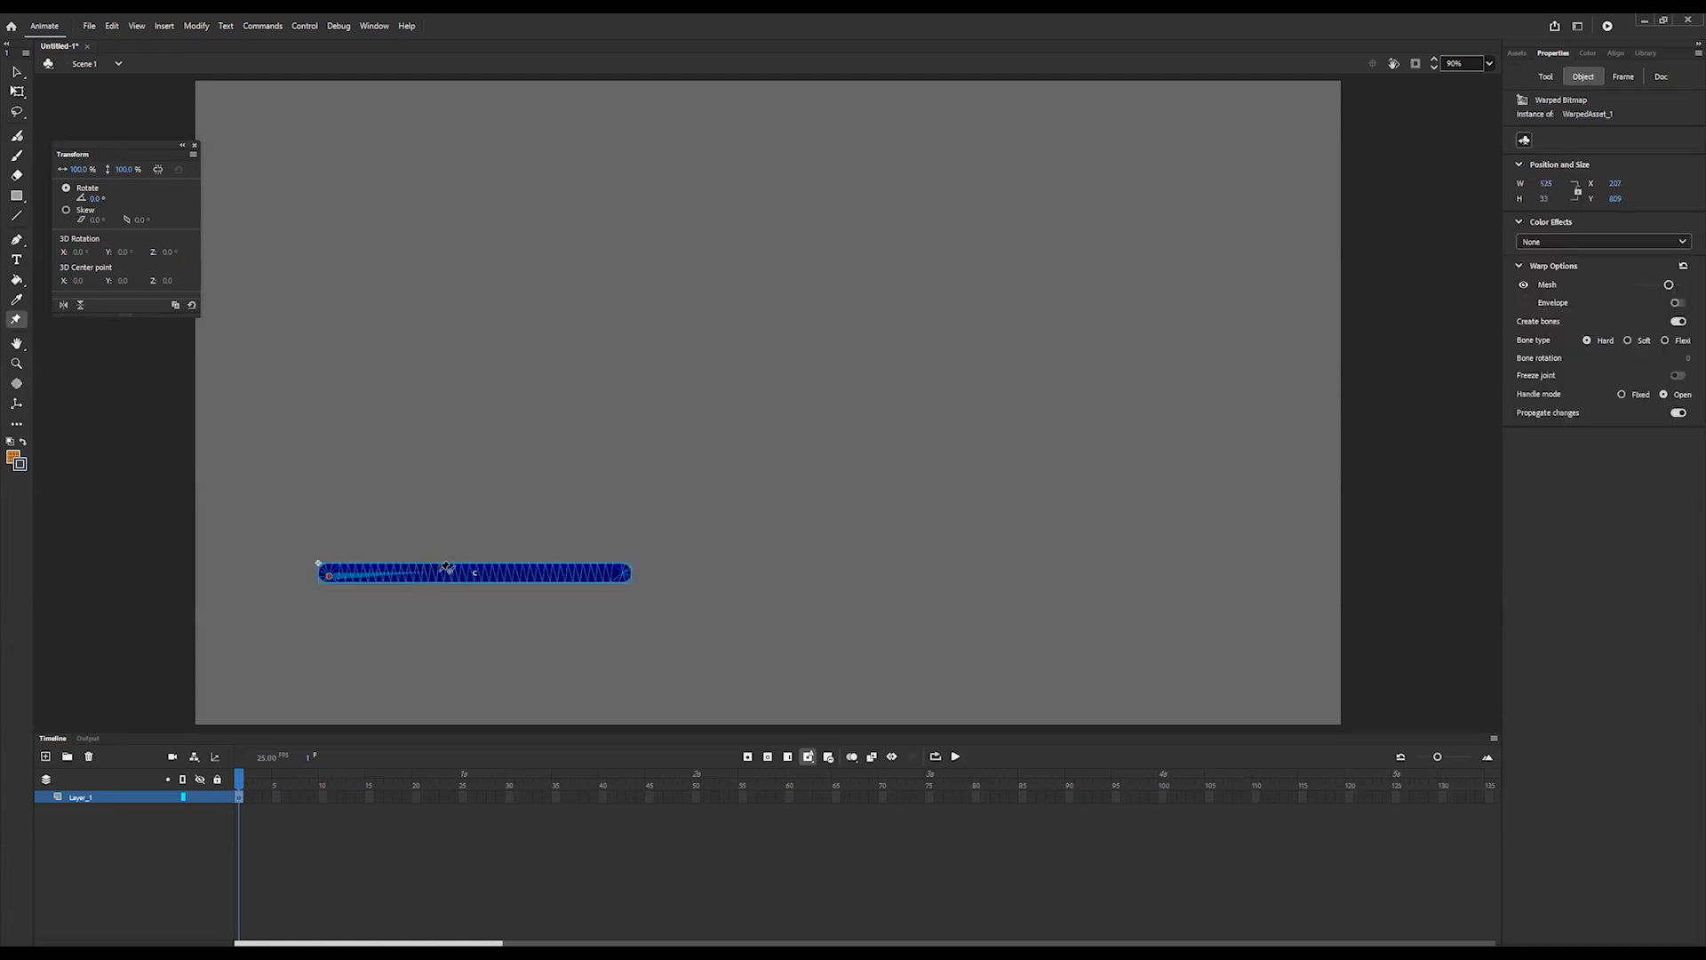
click(441, 570)
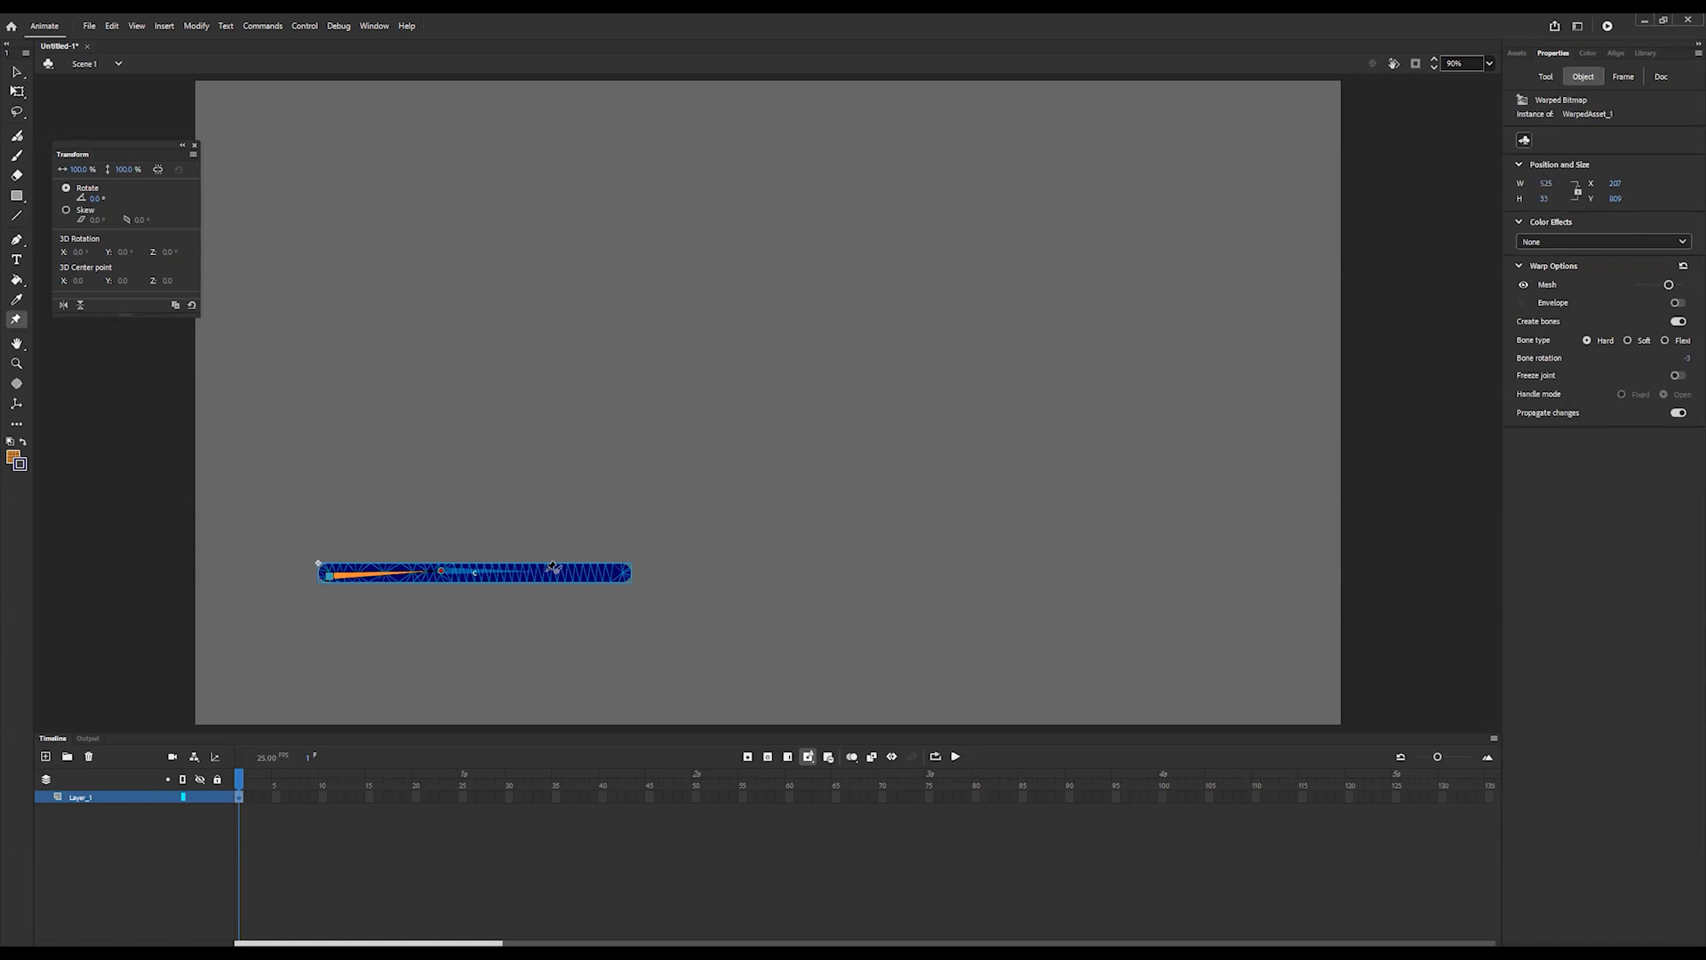
click(548, 570)
click(617, 571)
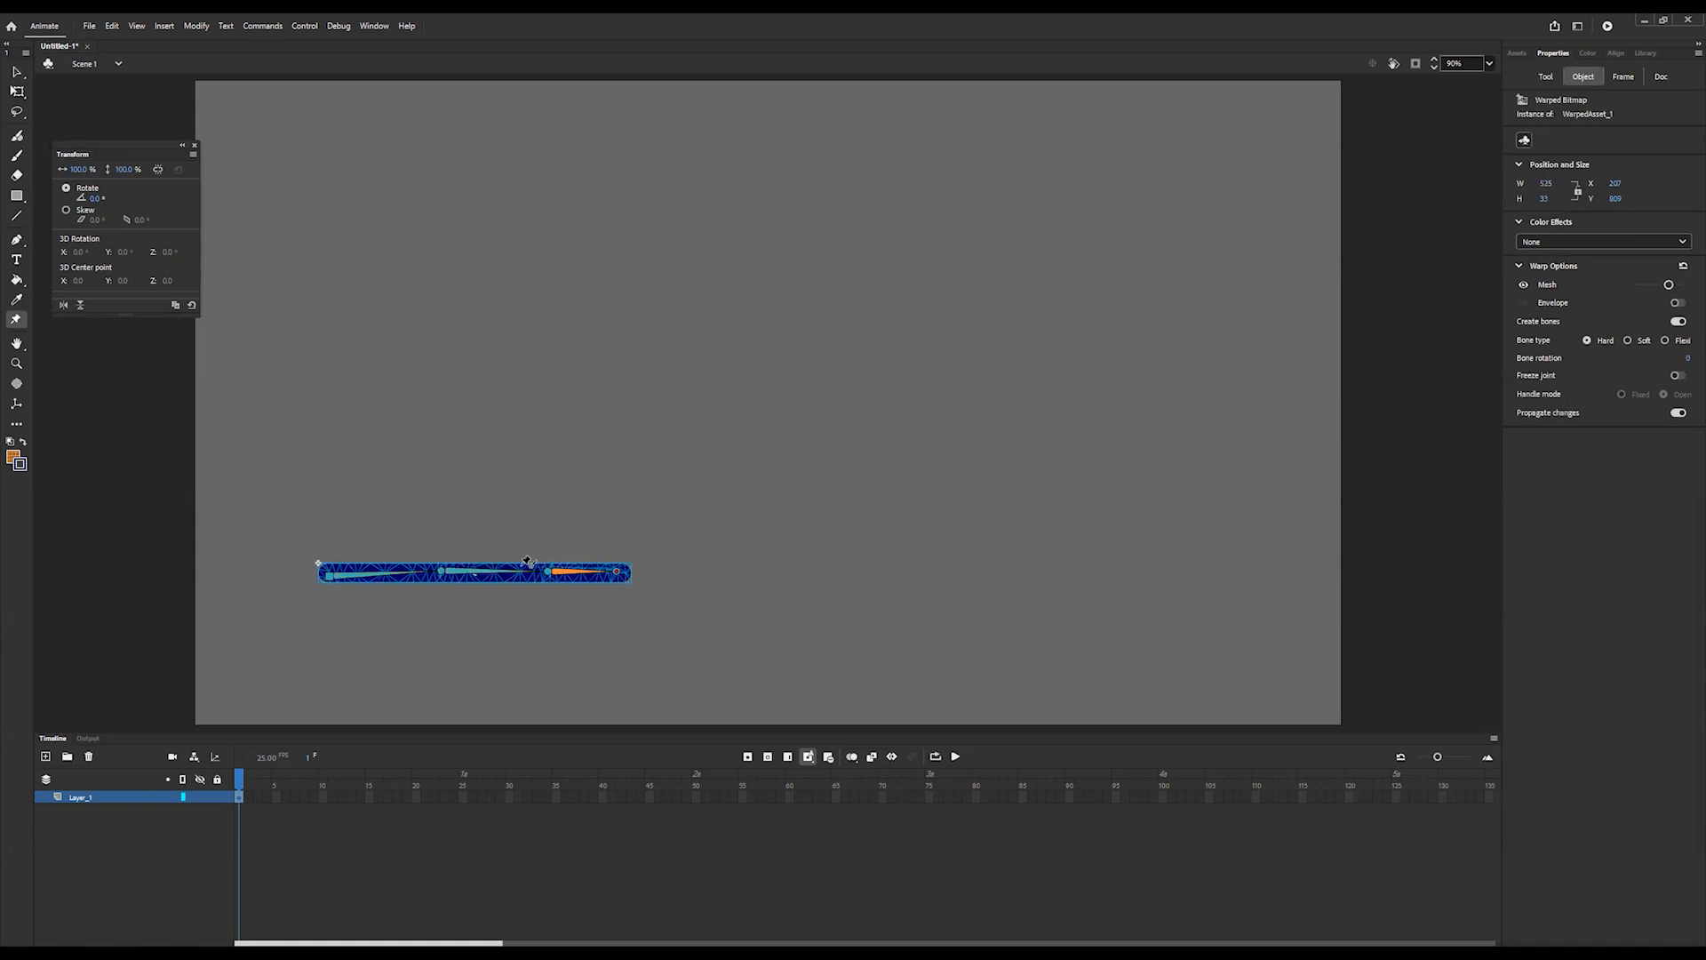
click(14, 71)
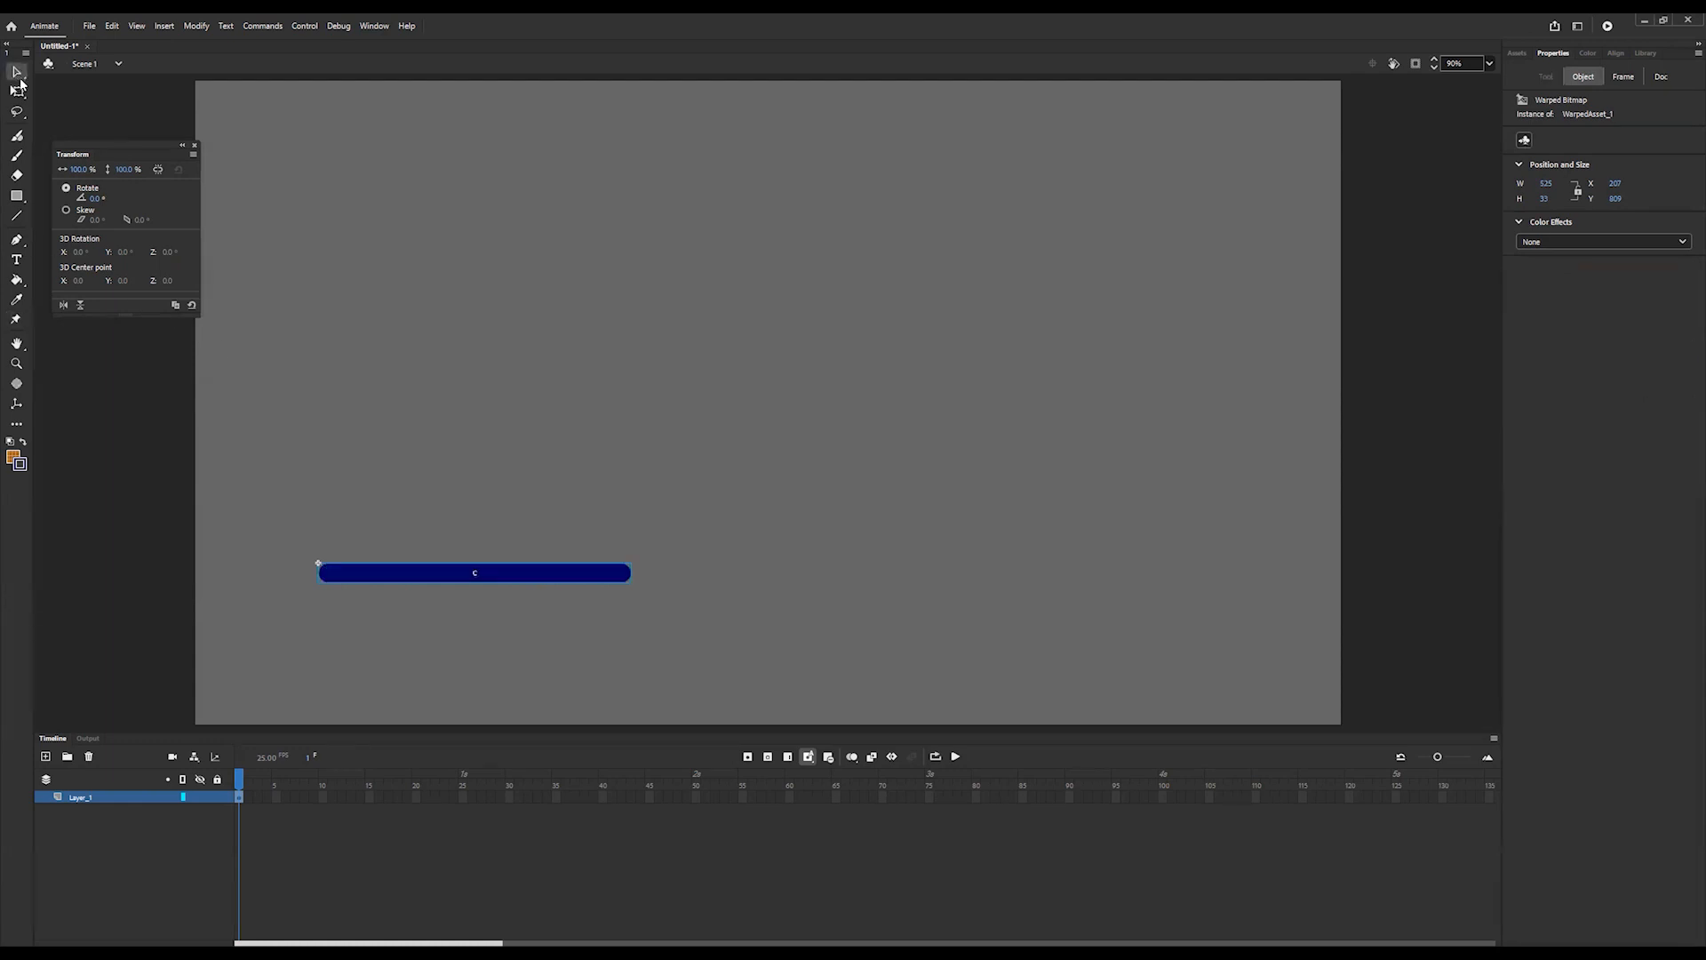
click(14, 323)
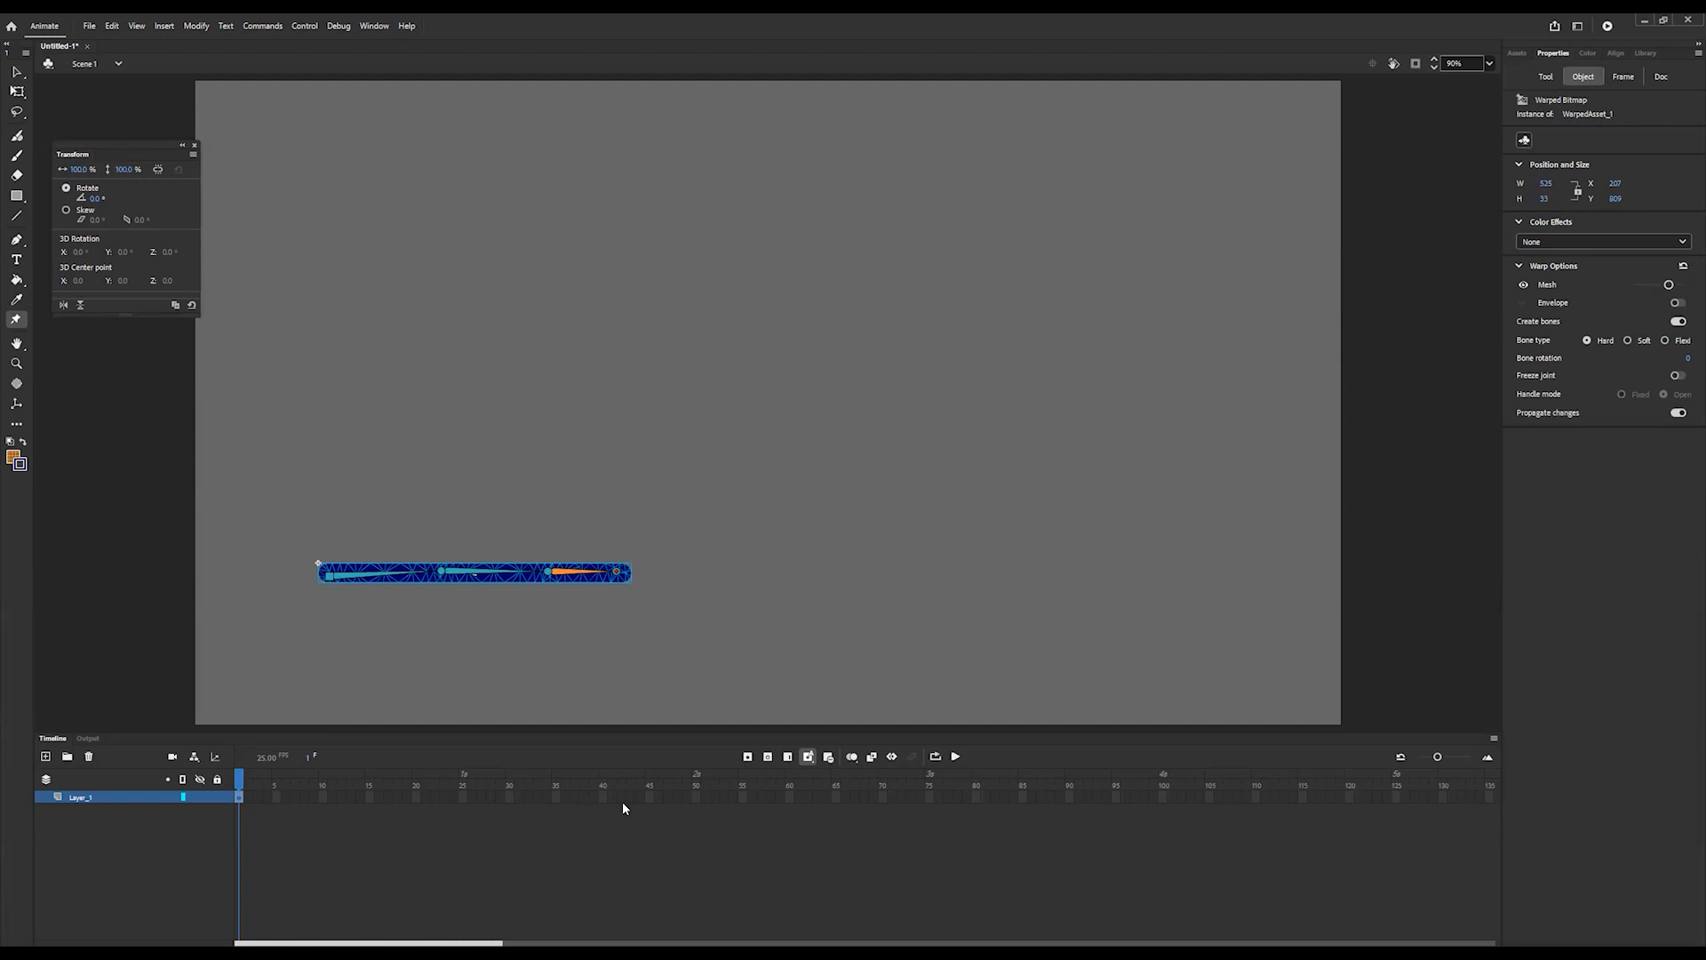
- Extend Layer_1 to frame 25, and at frame 5 shift the rigged line to mid-stage and compress it to about half its length
click(462, 797)
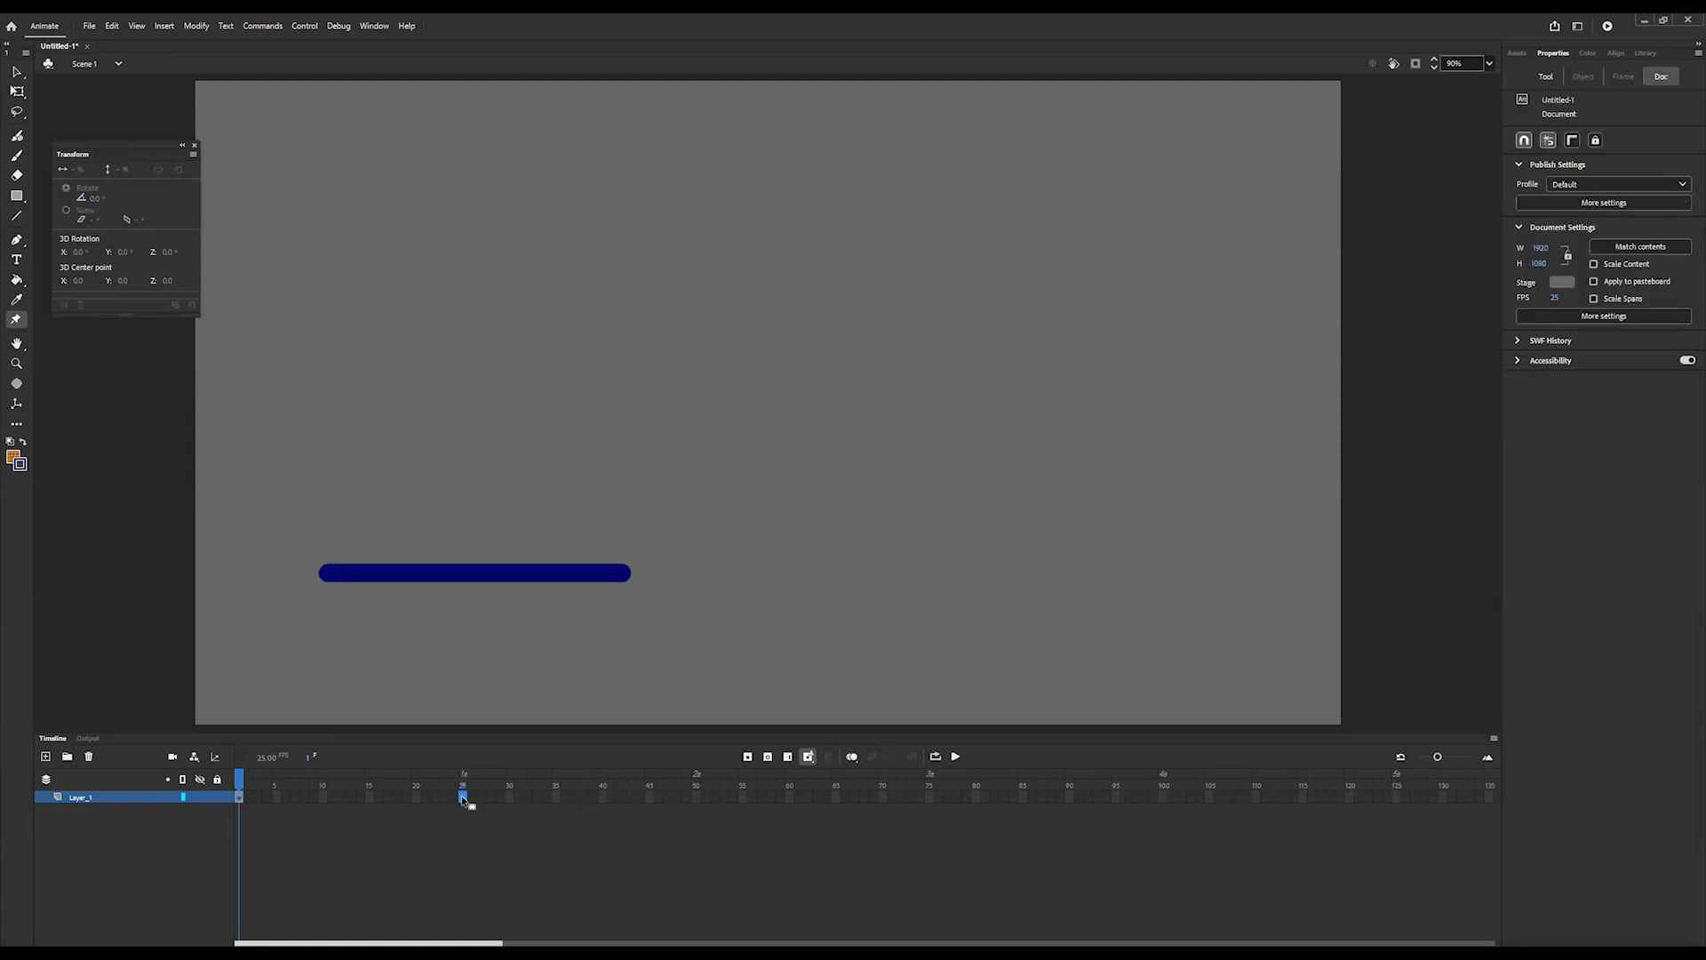
key(F6)
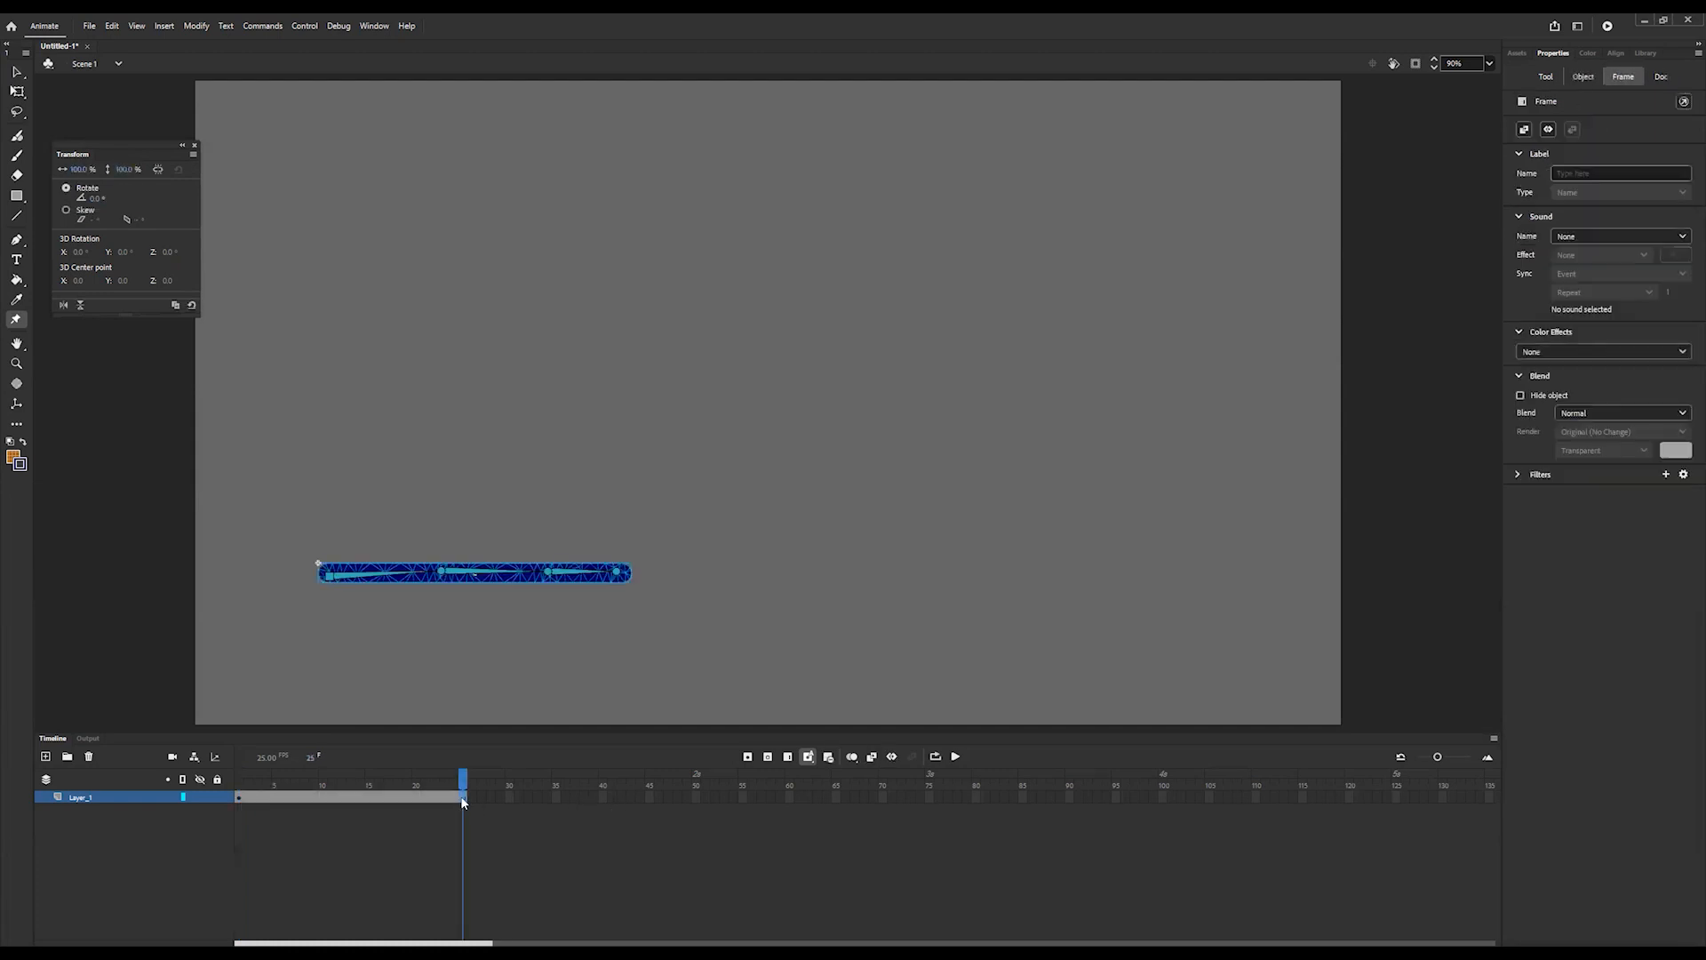
click(273, 788)
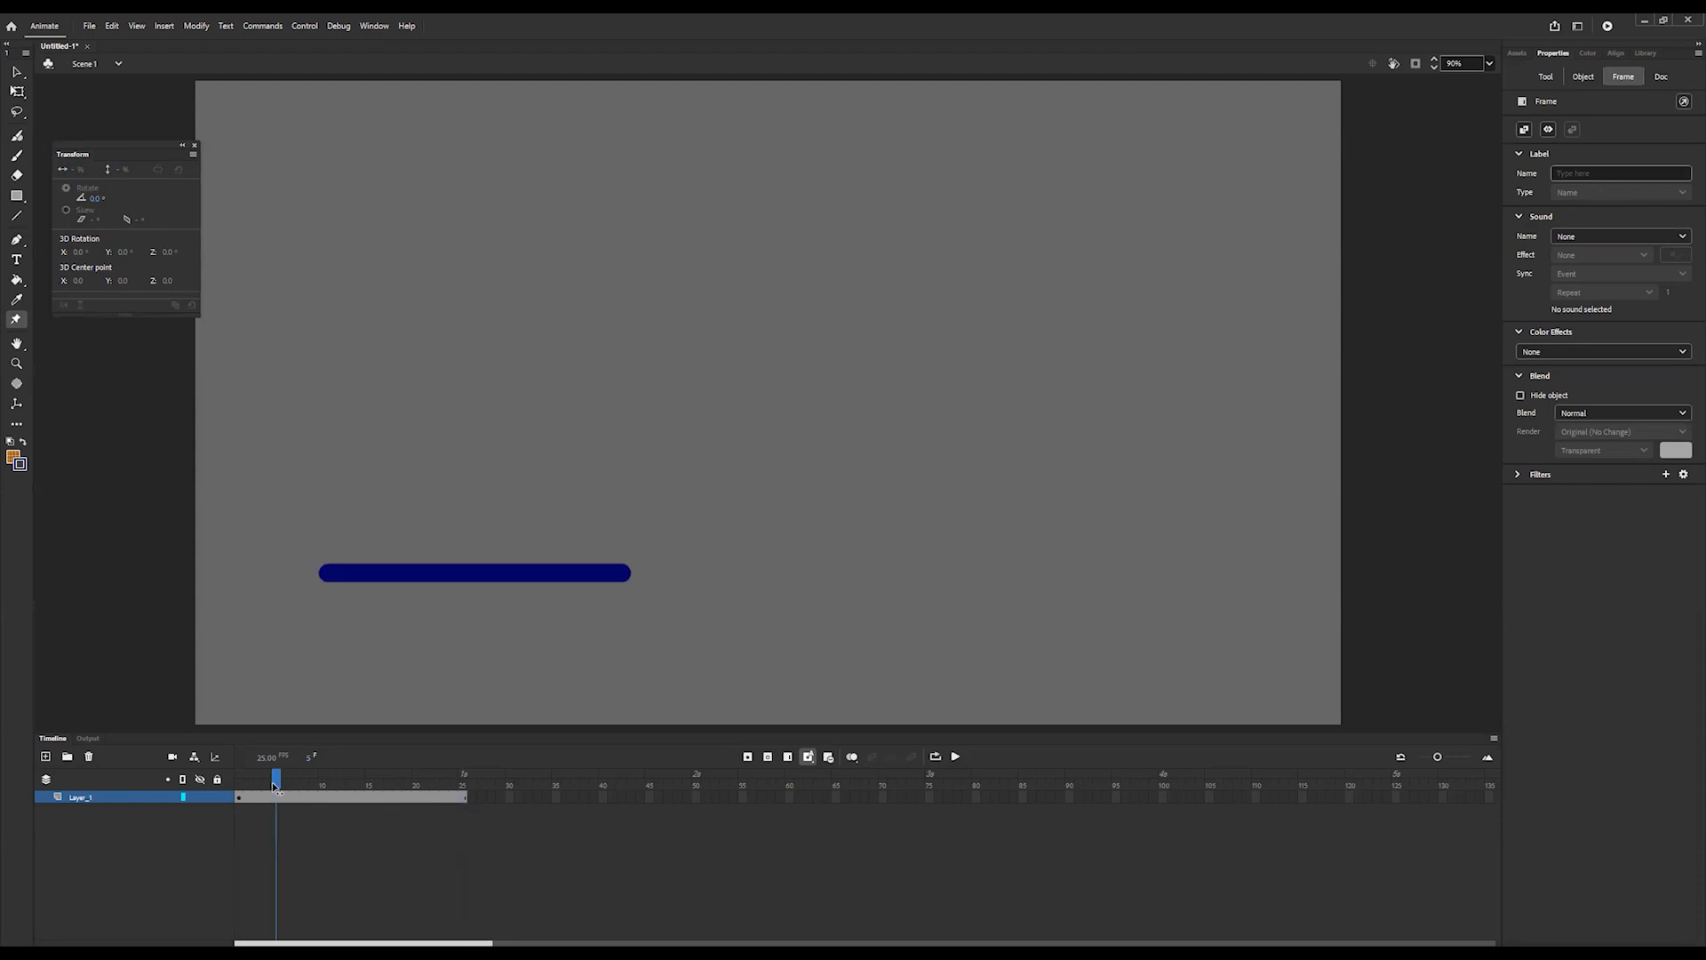
click(360, 576)
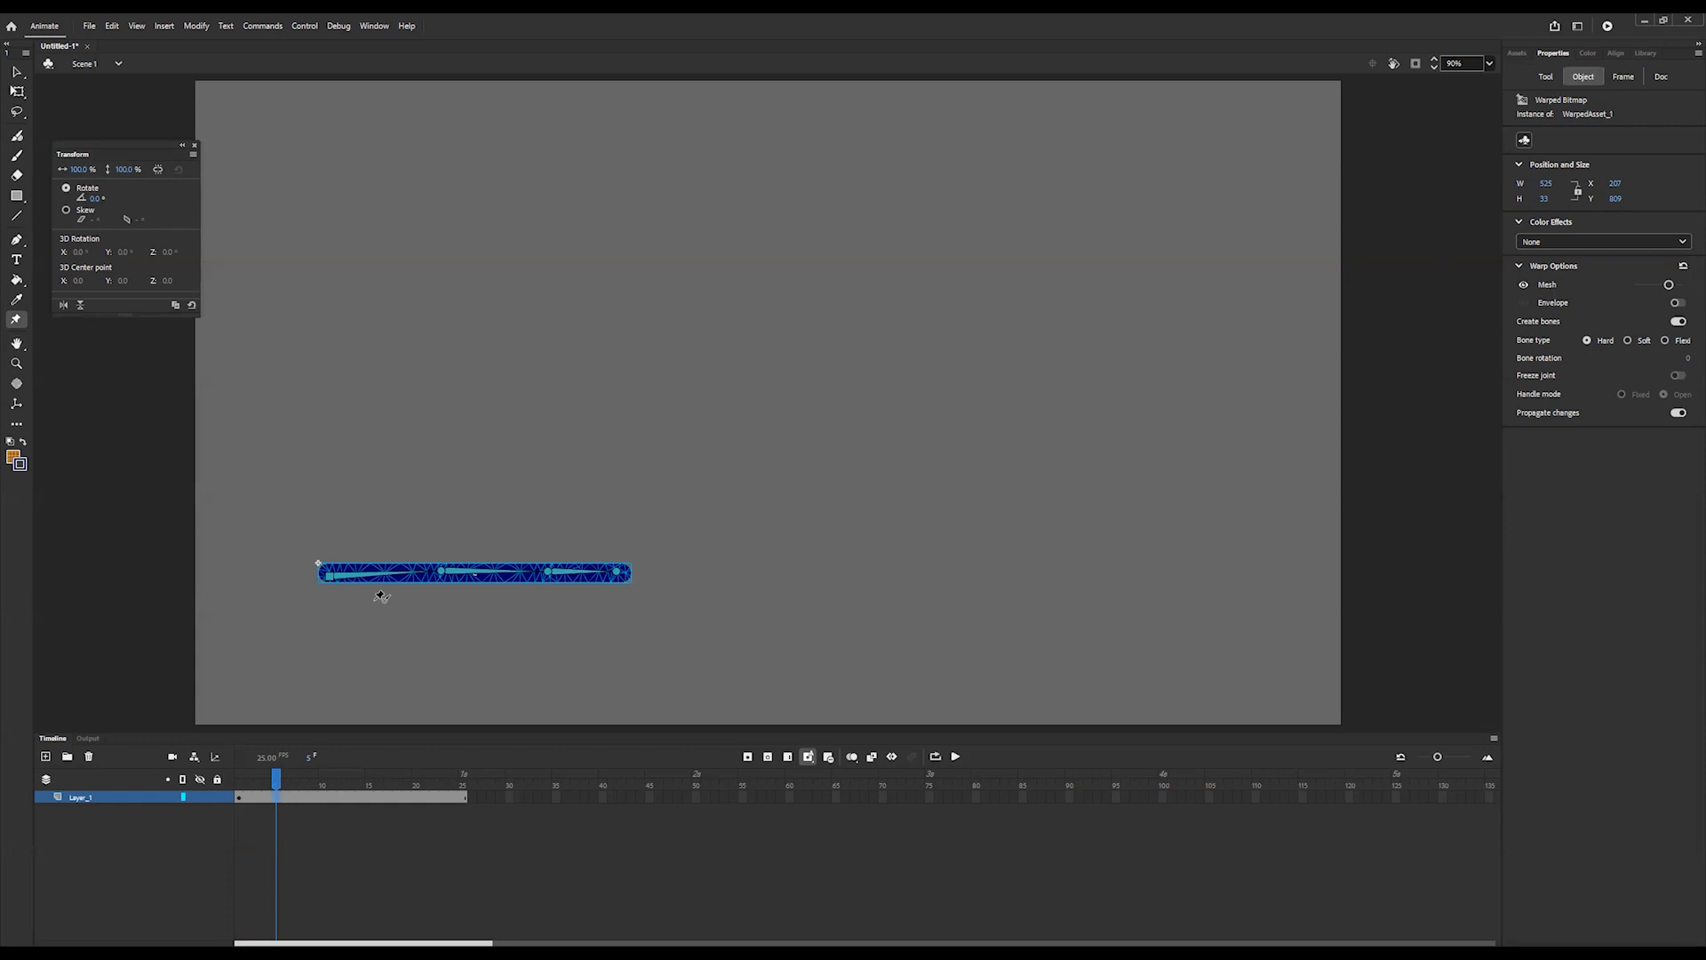
drag(346, 577, 736, 576)
mouse_move(843, 574)
mouse_down()
mouse_move(857, 578)
mouse_move(817, 573)
mouse_up()
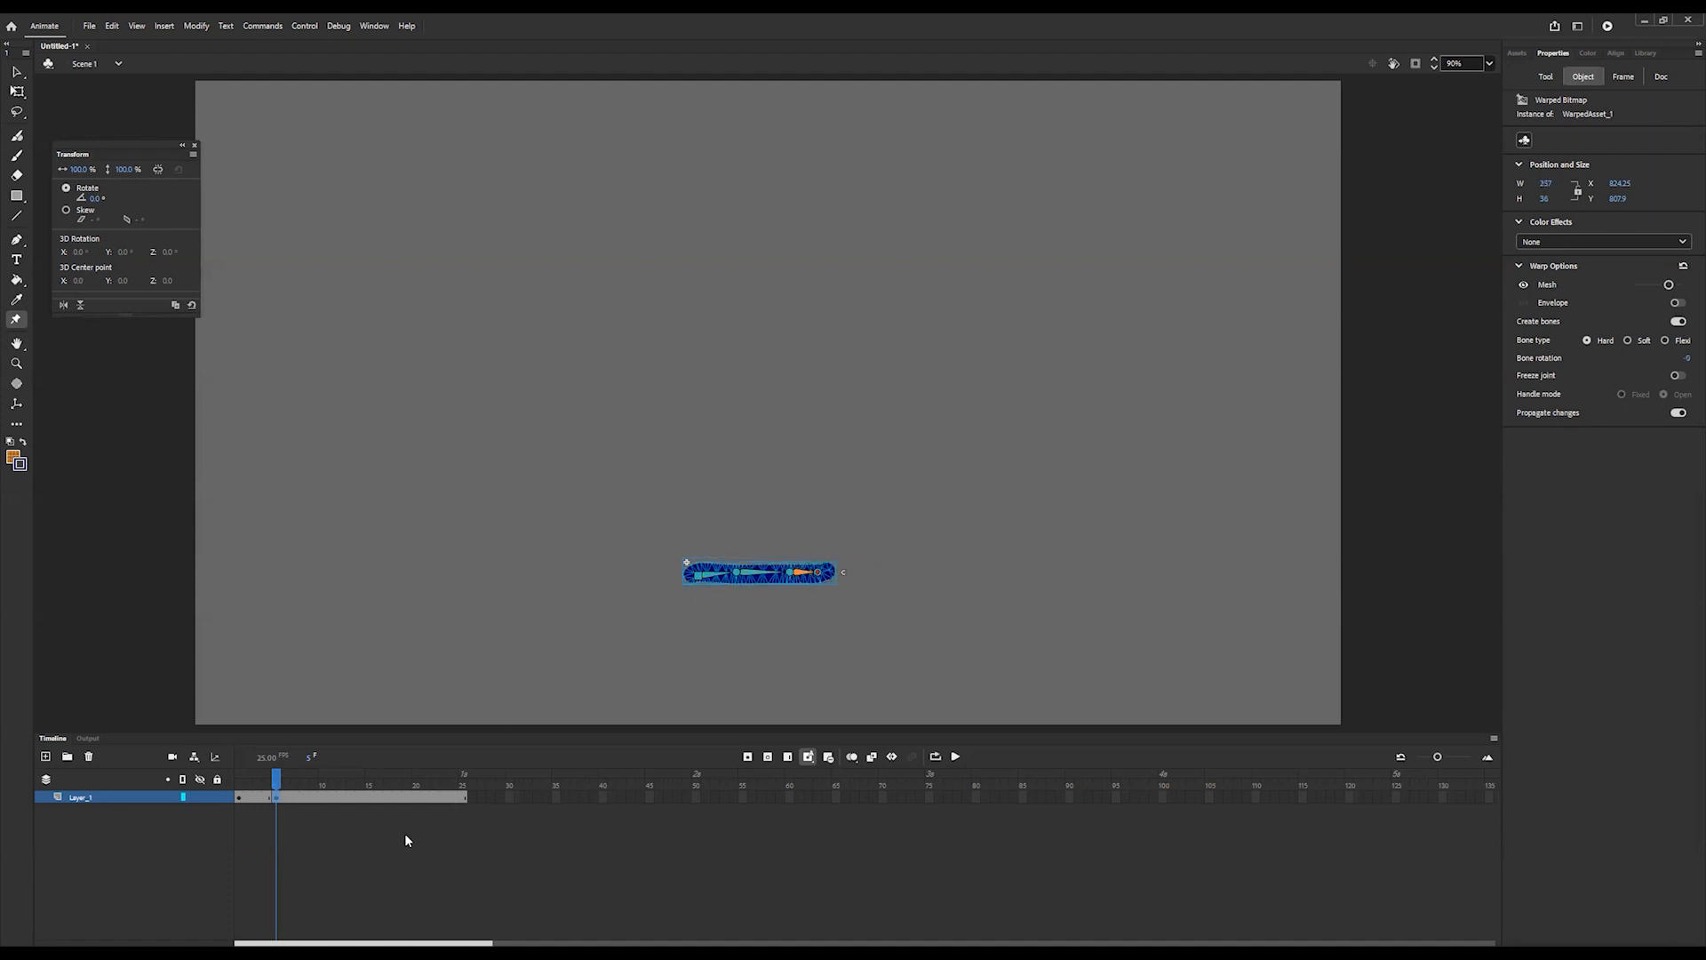
- At frame 10, slide the whole rigged line further right along the same level, to about X 1141
click(325, 798)
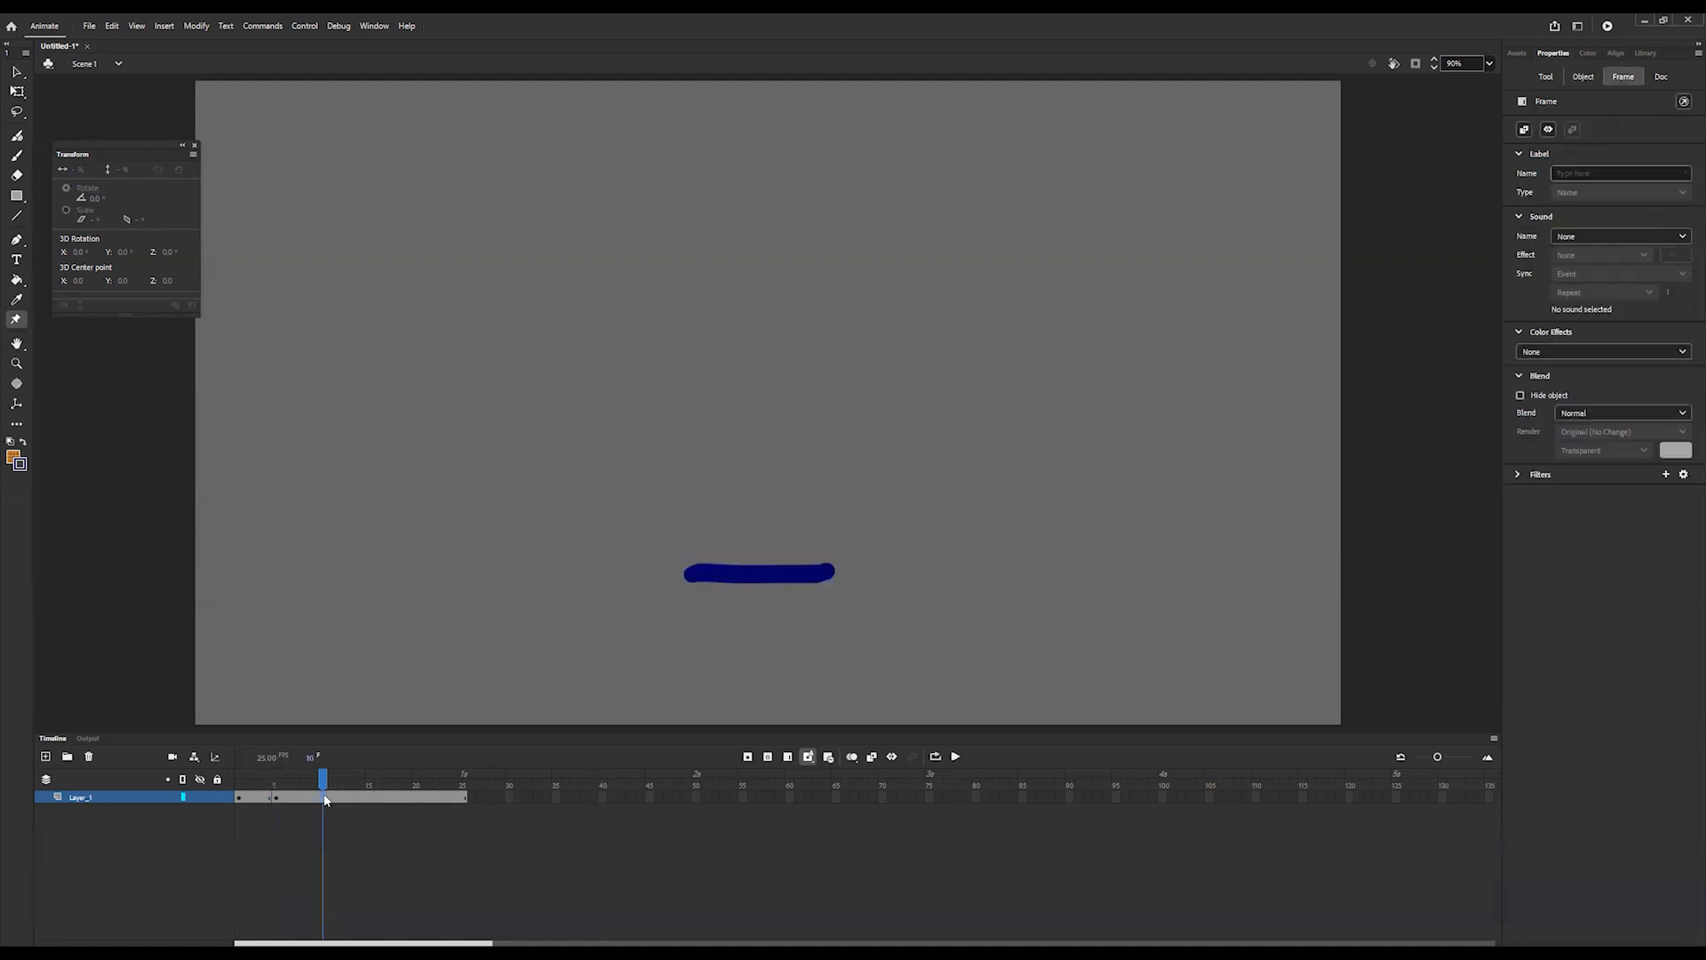
click(699, 577)
drag(699, 577, 928, 576)
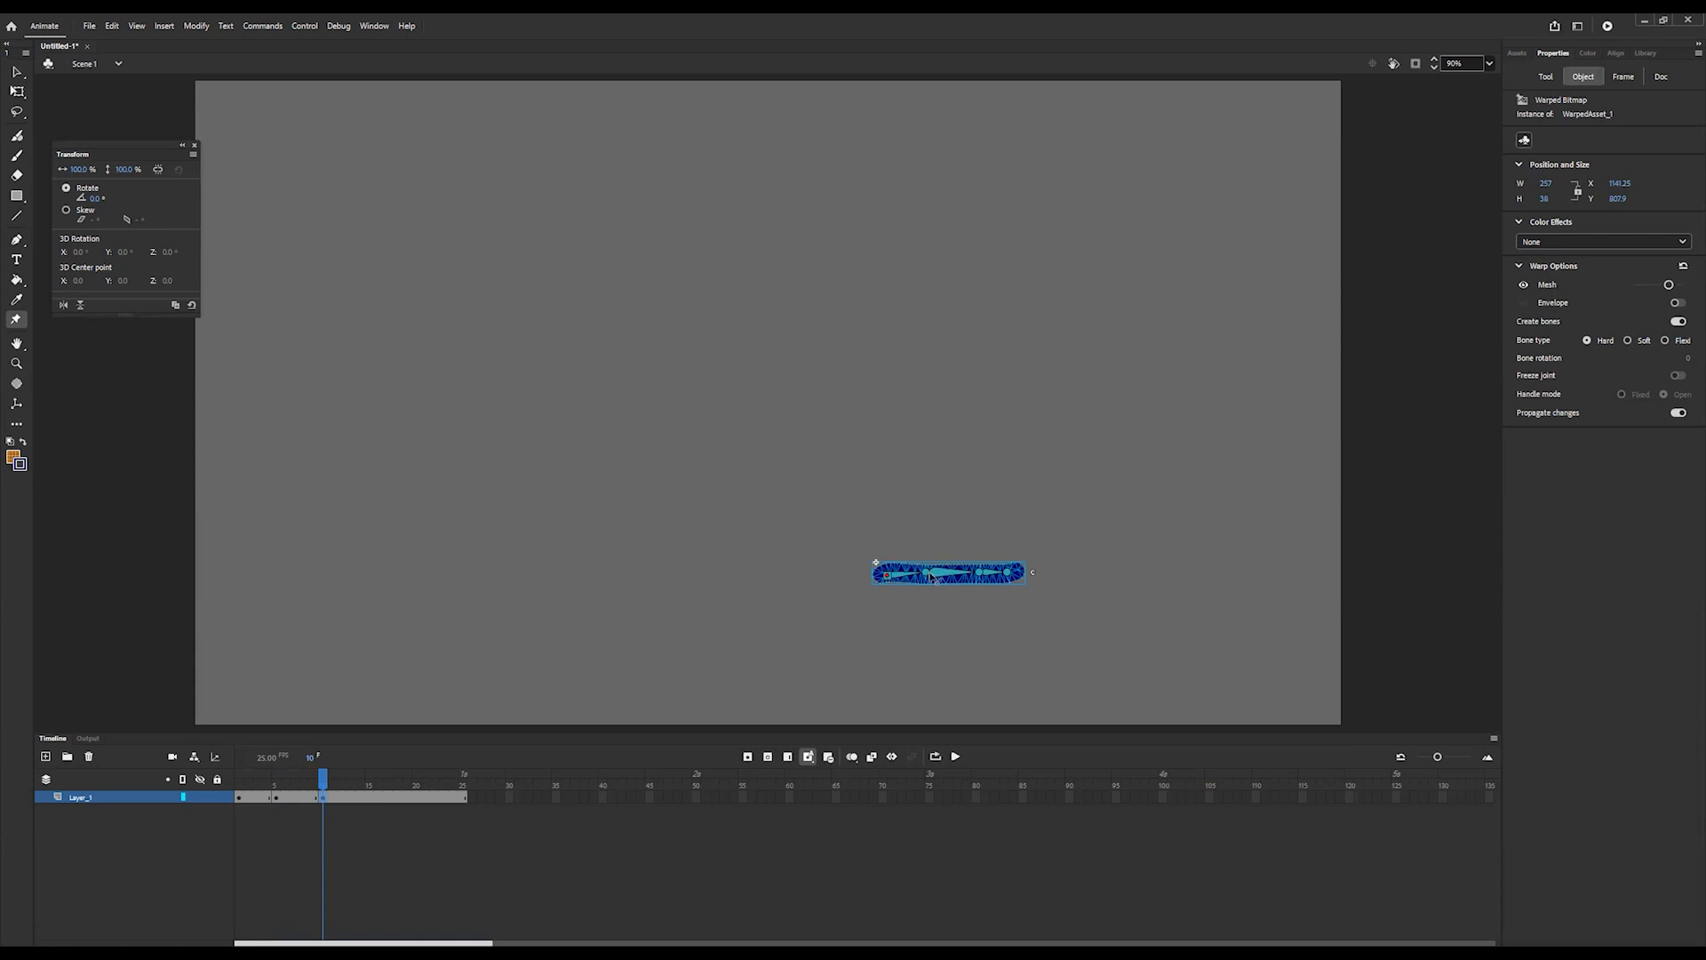
- At frame 15, move the rigged line further right, to about X 1408, and bend its front section upright
click(370, 798)
drag(887, 582, 1042, 576)
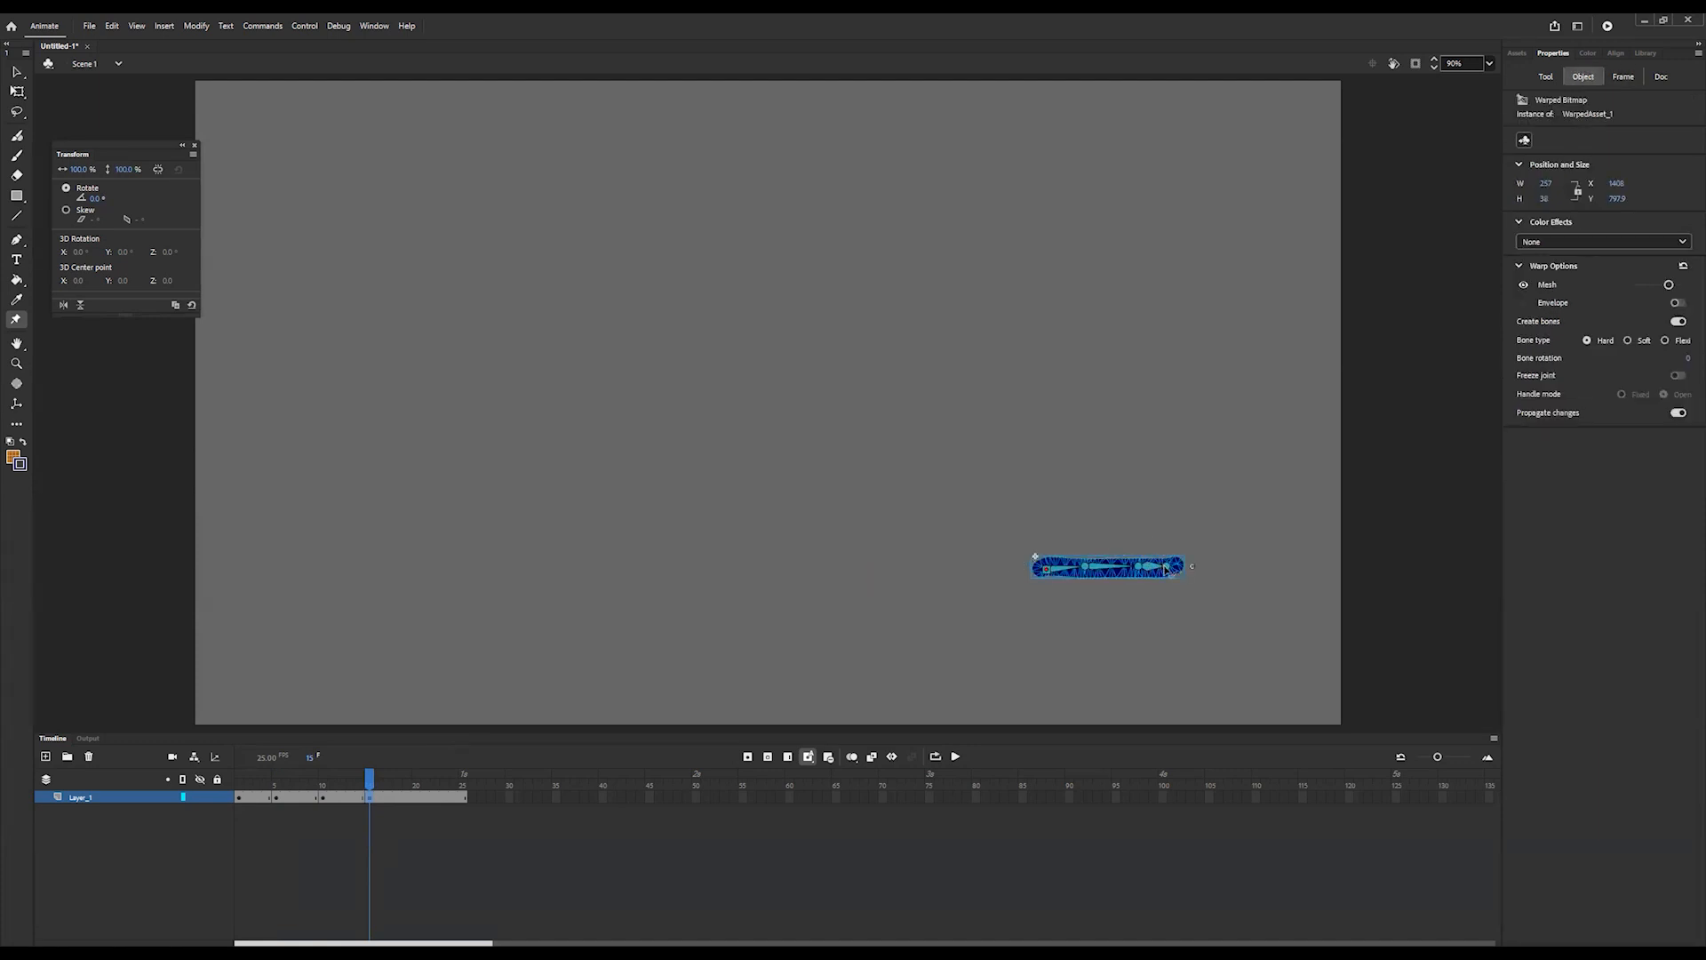
drag(1167, 569, 1143, 520)
- Pose the line with its middle section also raised at frame 20, and with its full length standing vertical at frame 25
click(416, 800)
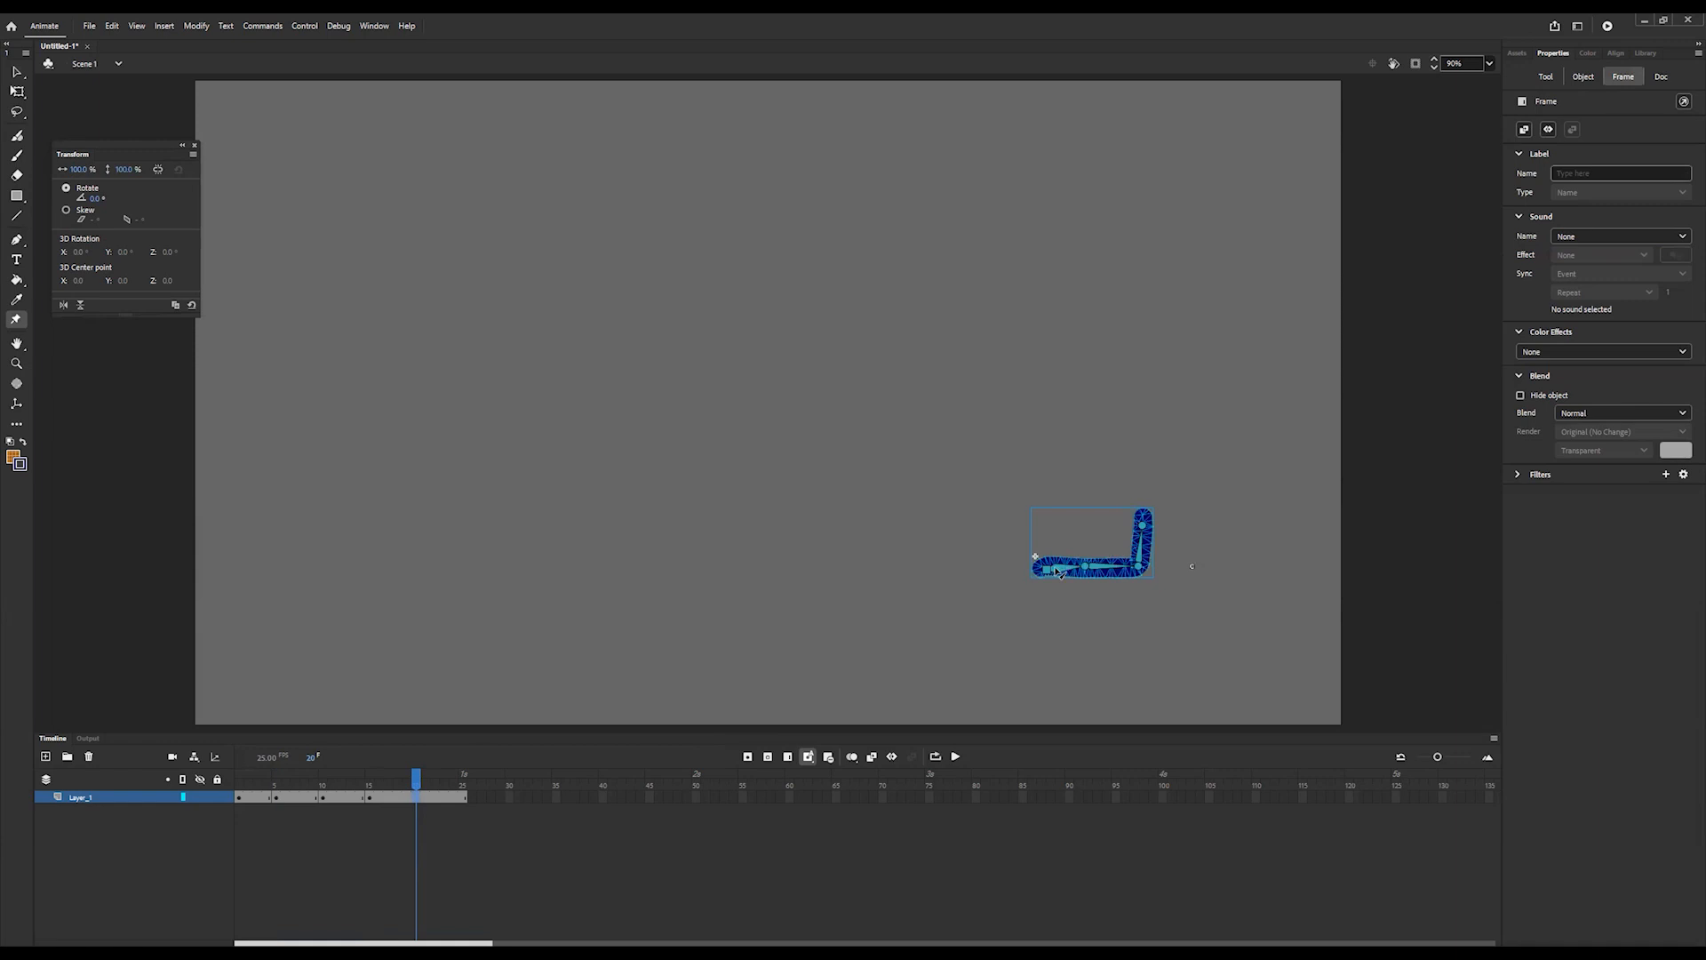
drag(1061, 572, 1147, 481)
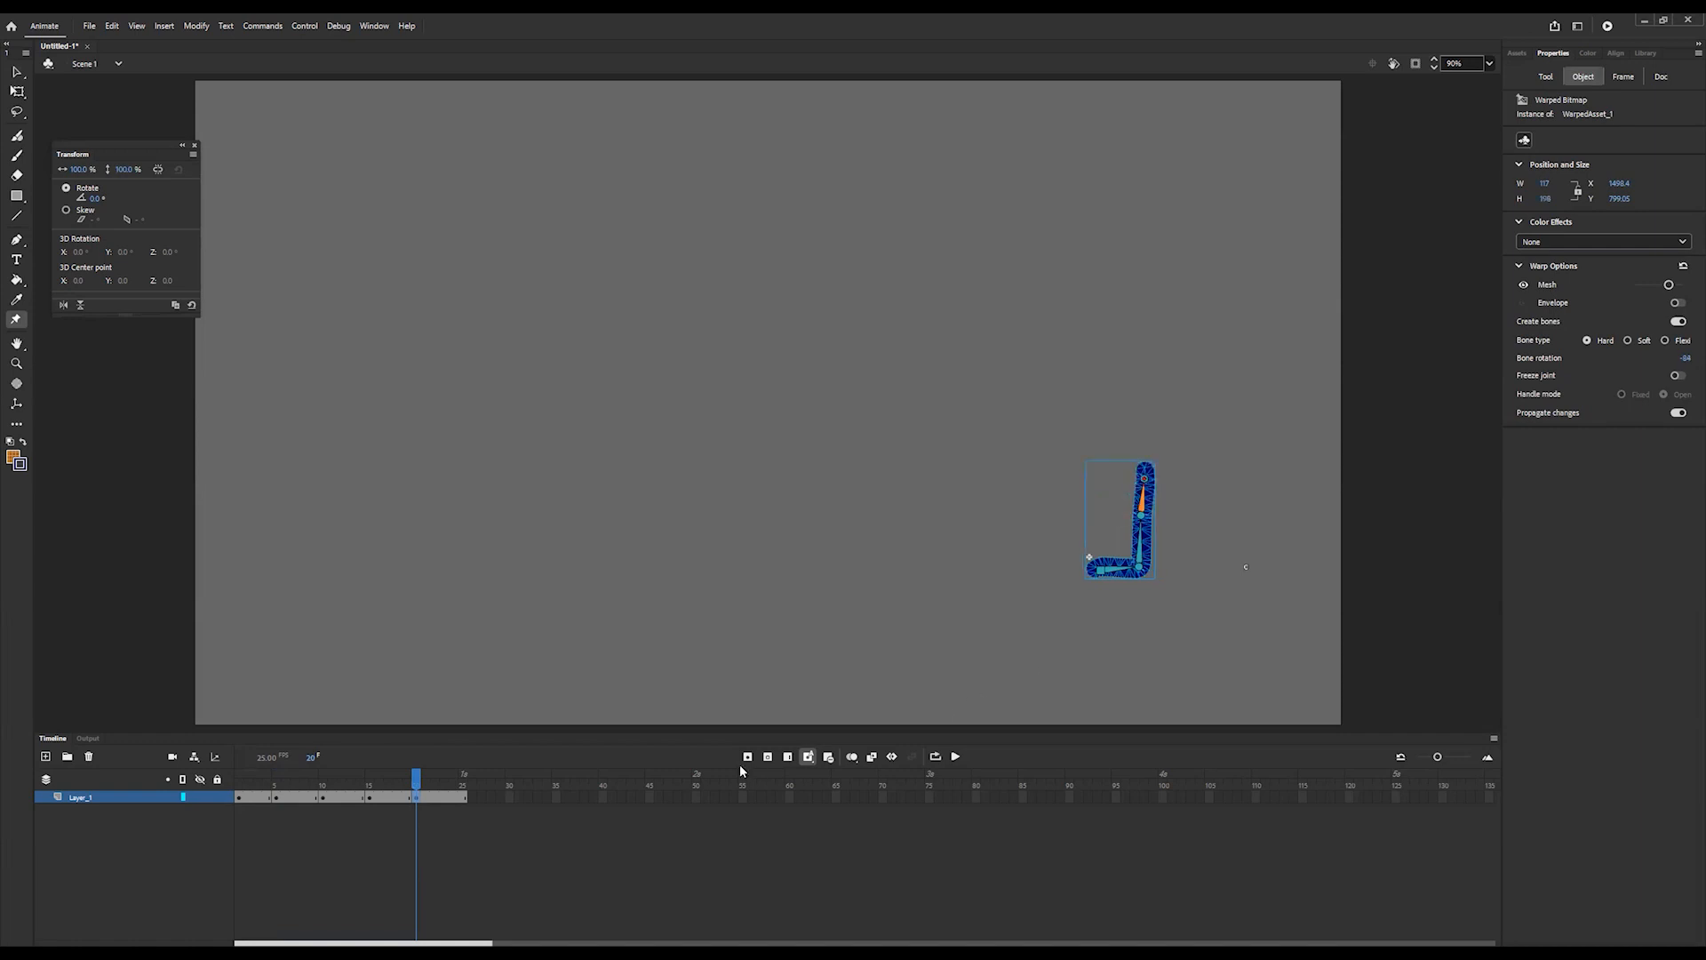
click(465, 796)
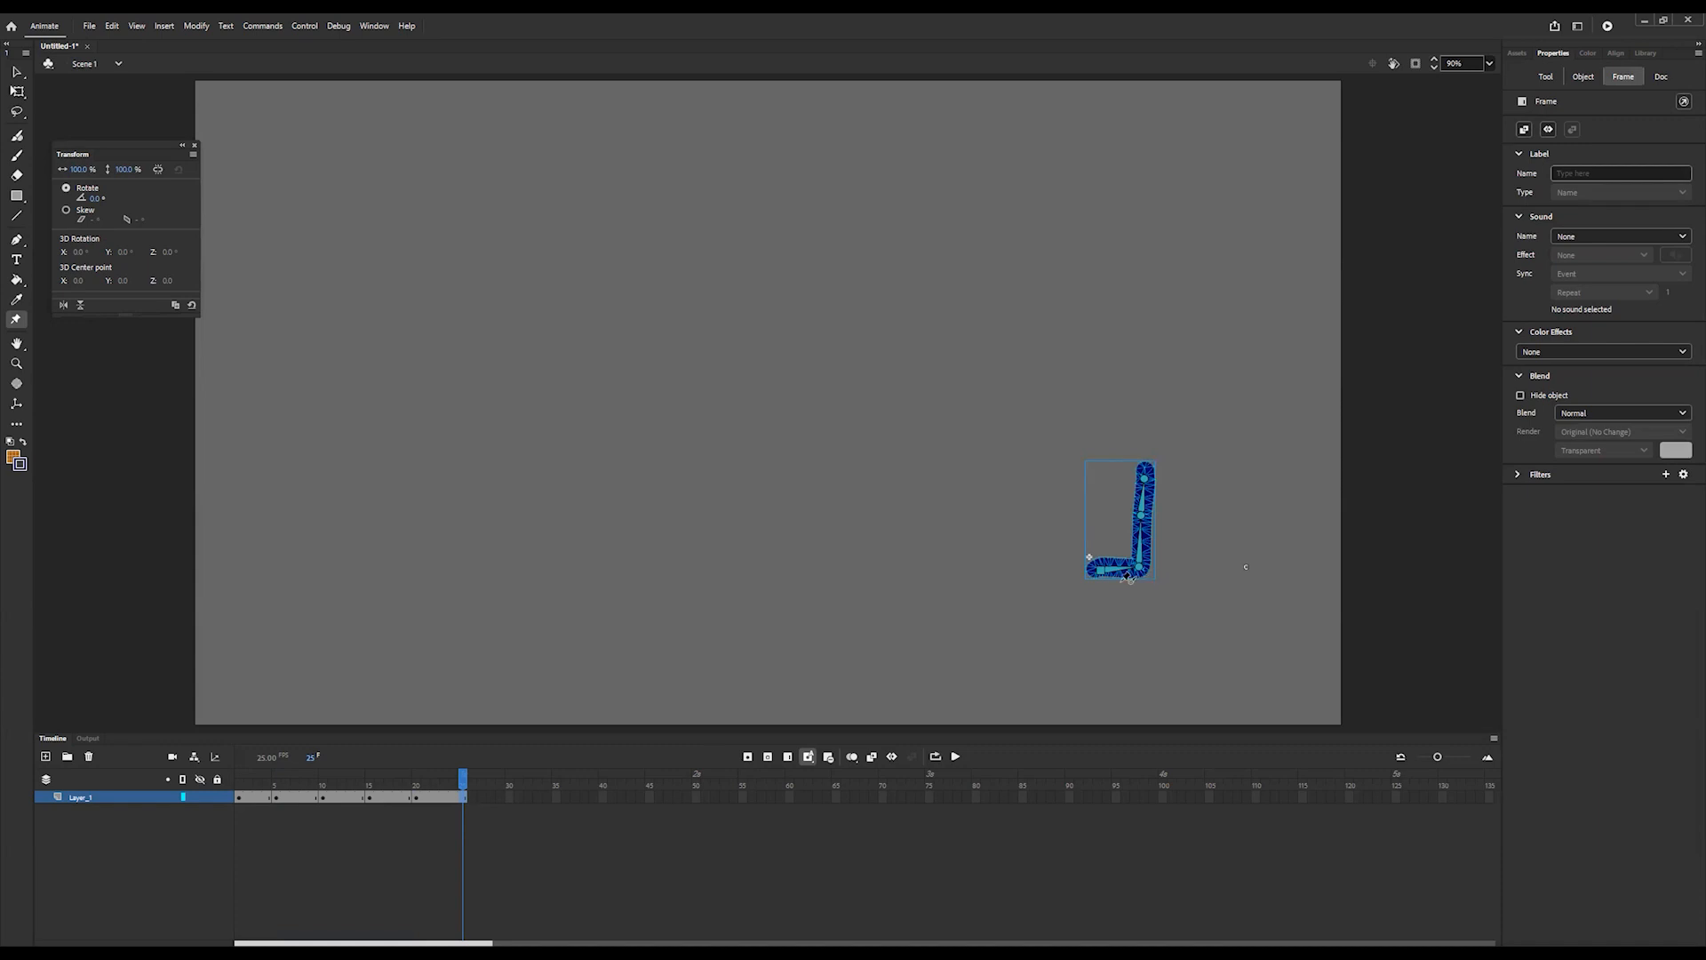
drag(1102, 570, 1141, 486)
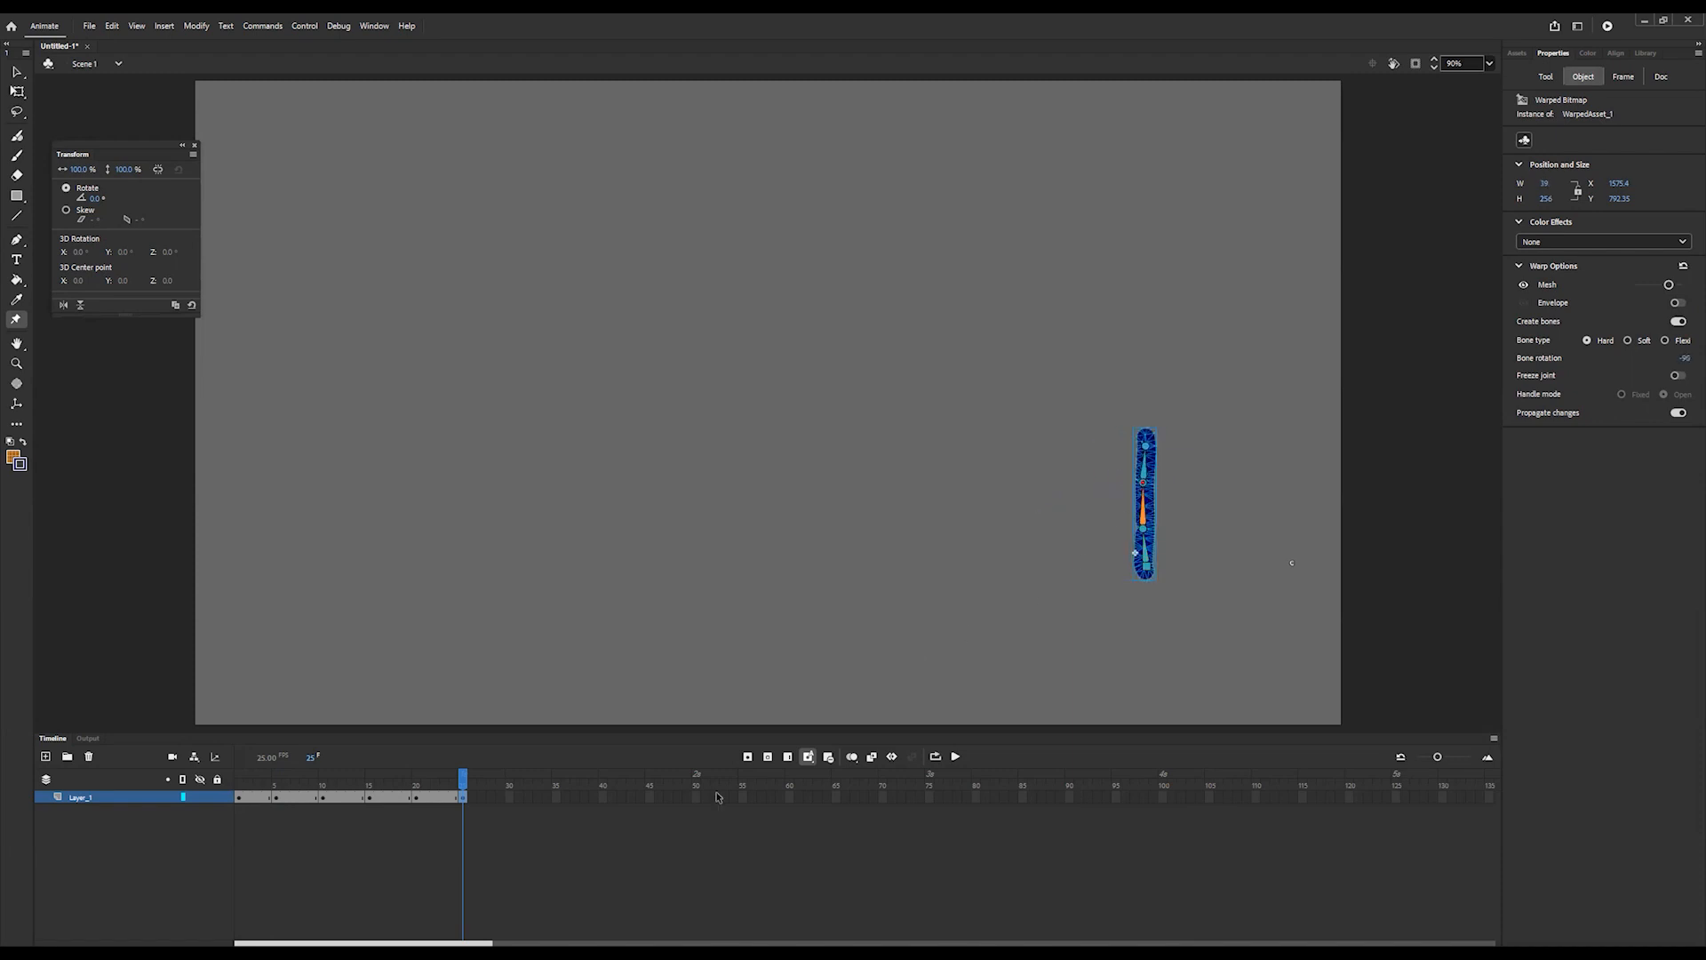
- Create classic tweens between all consecutive keyframes of Layer_1 from frame 1 to frame 25
click(250, 797)
right_click(249, 797)
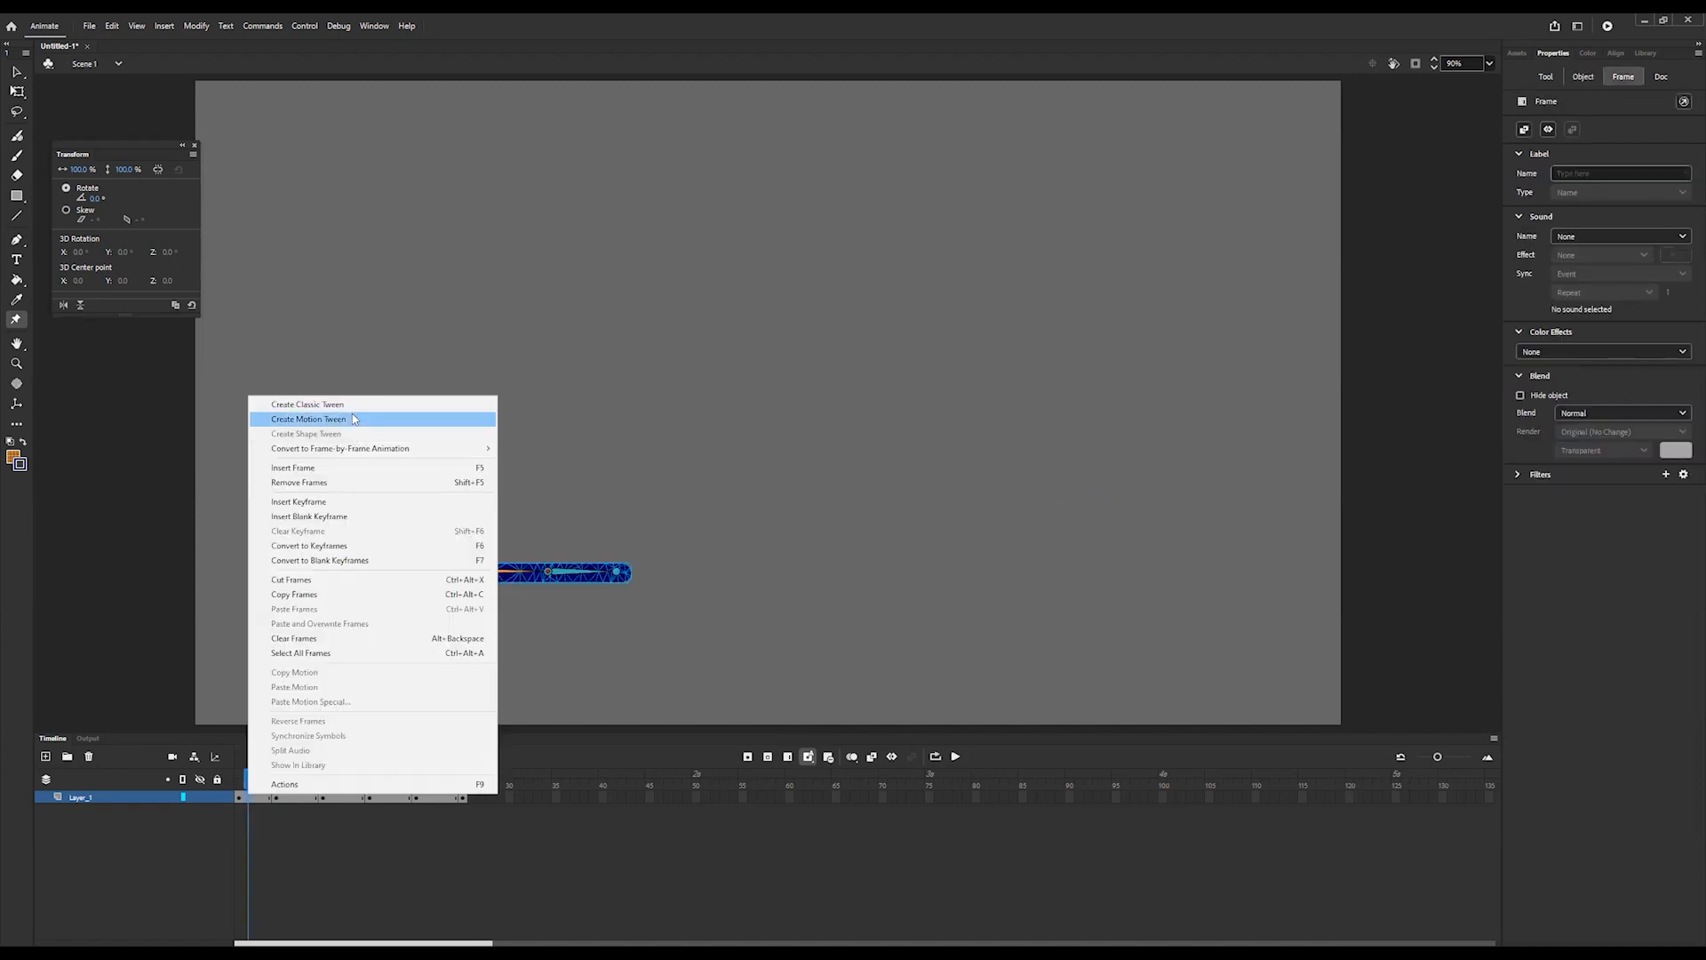
click(293, 400)
click(296, 797)
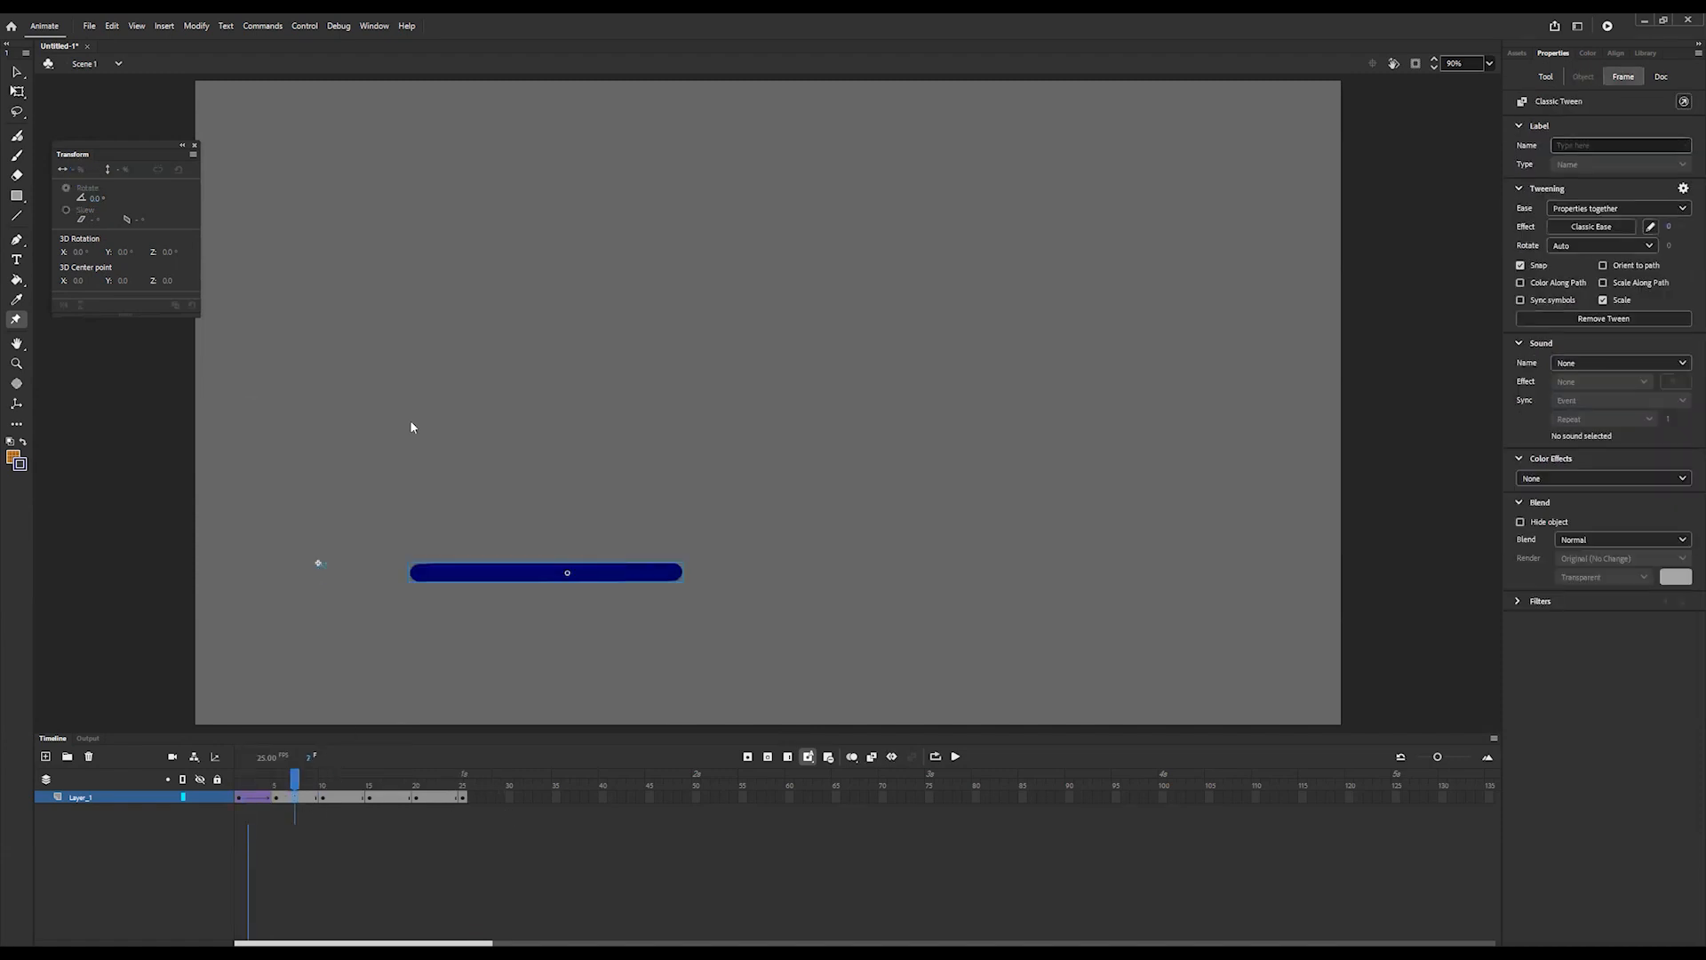
right_click(296, 798)
click(405, 405)
click(341, 797)
right_click(341, 797)
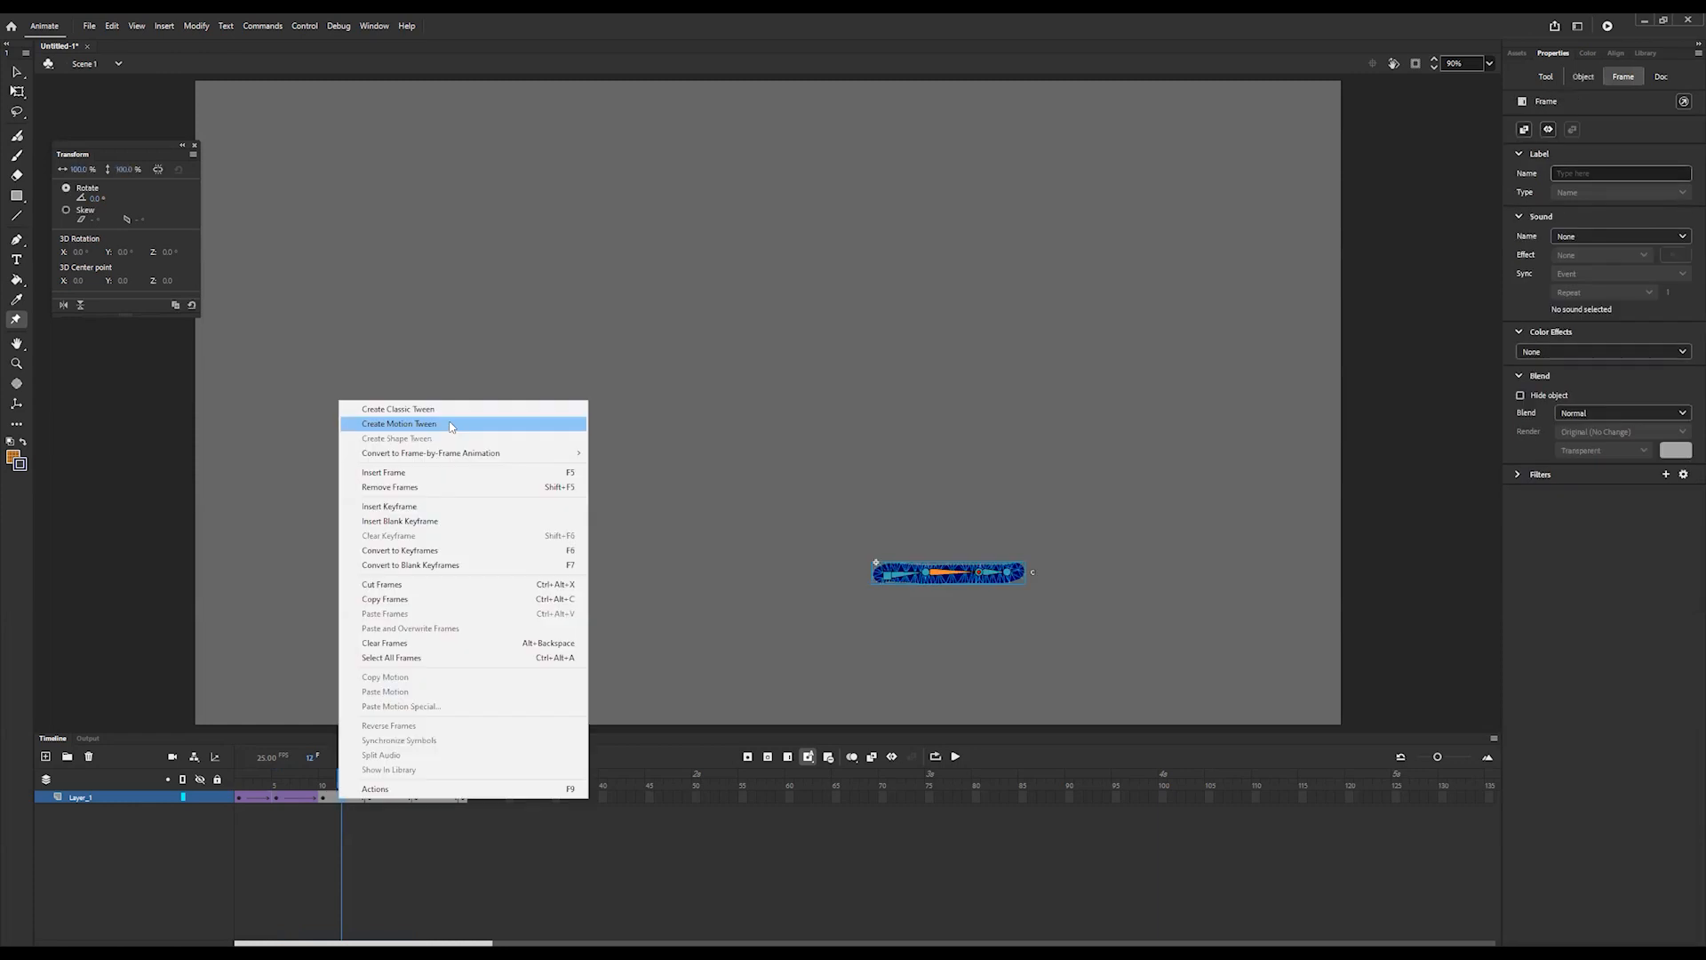
click(455, 410)
click(397, 798)
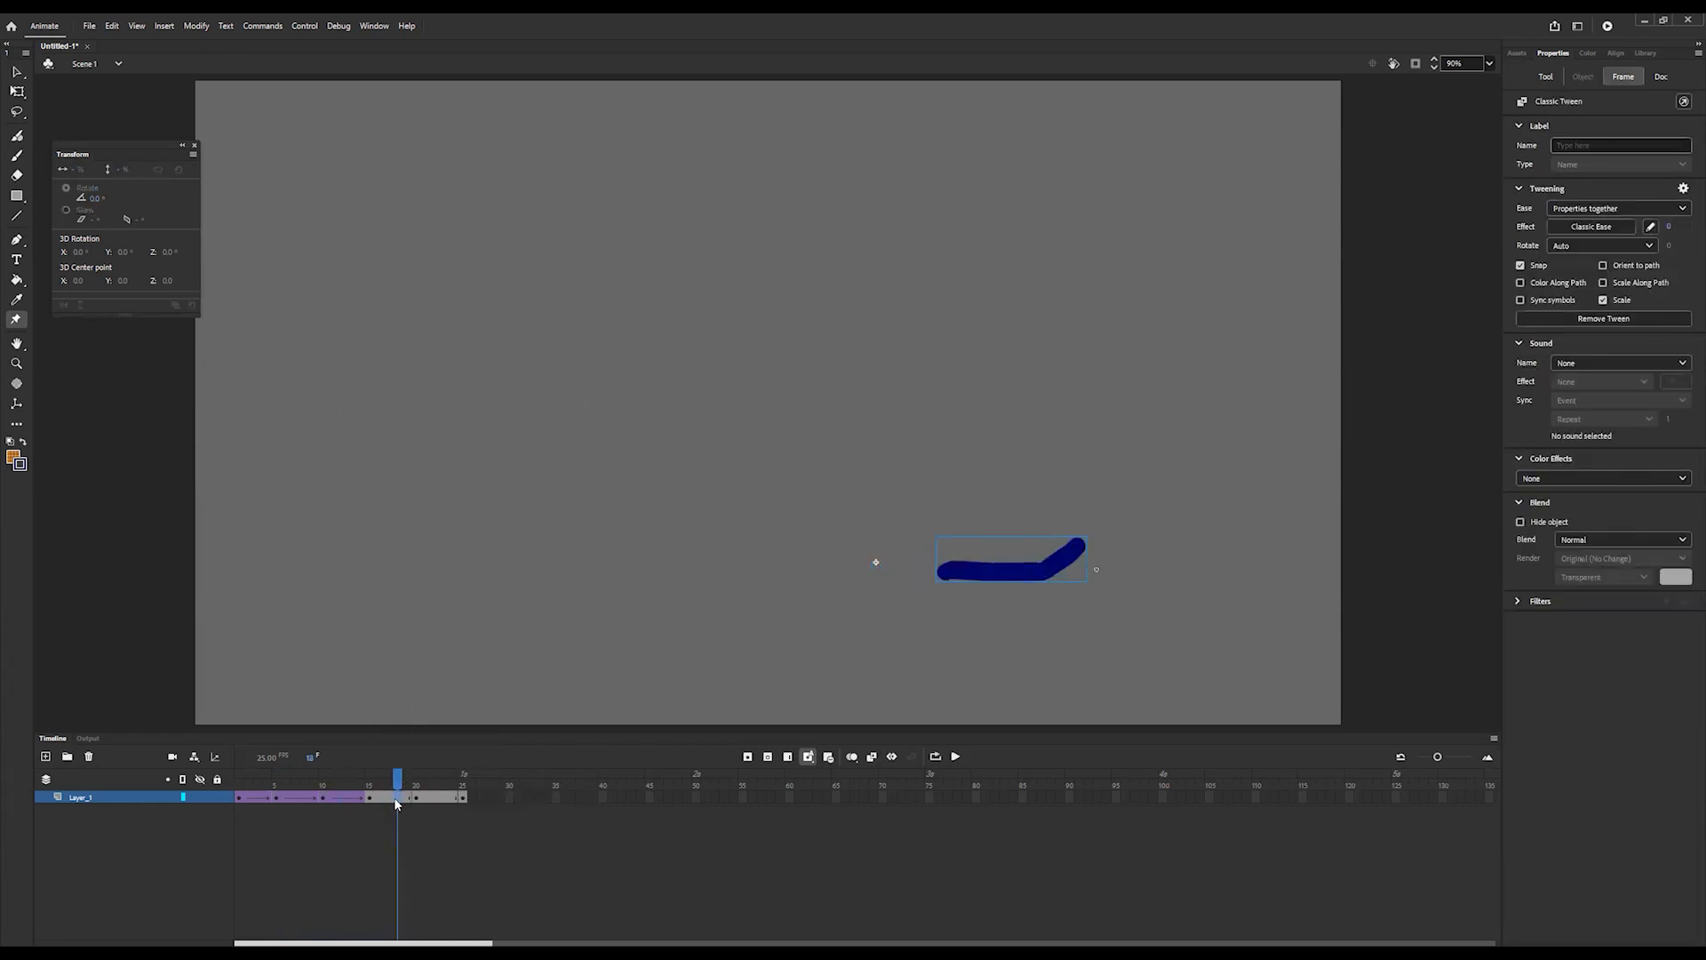
right_click(397, 797)
click(426, 405)
click(424, 798)
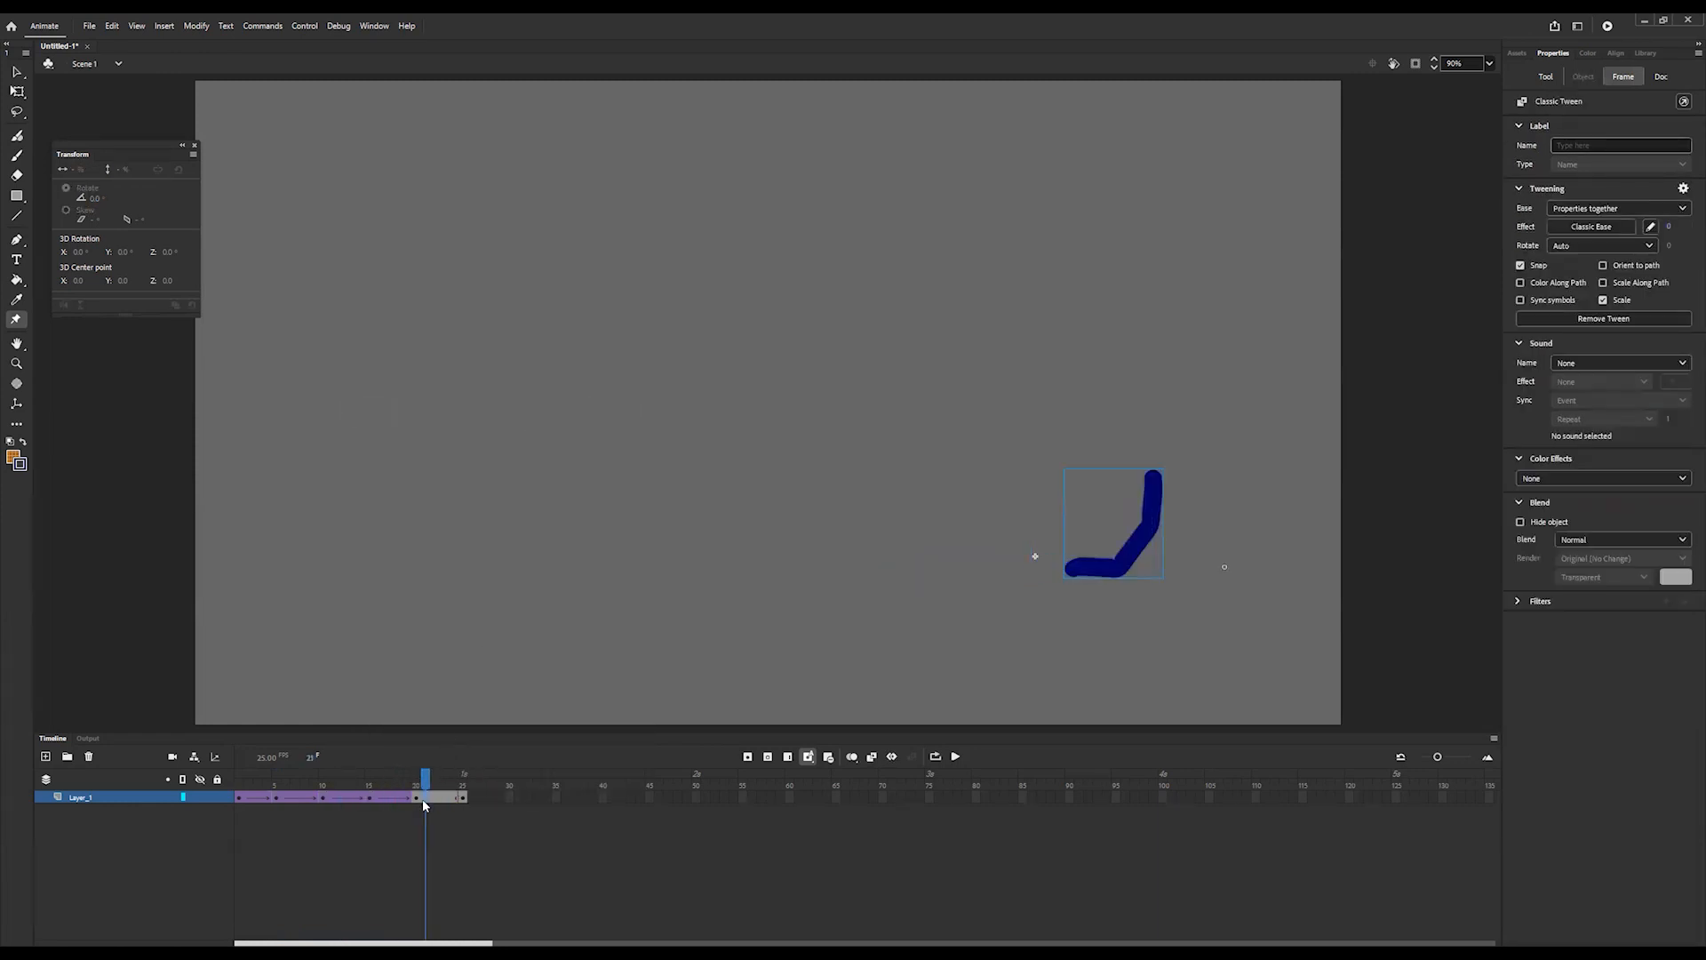
right_click(424, 800)
click(545, 407)
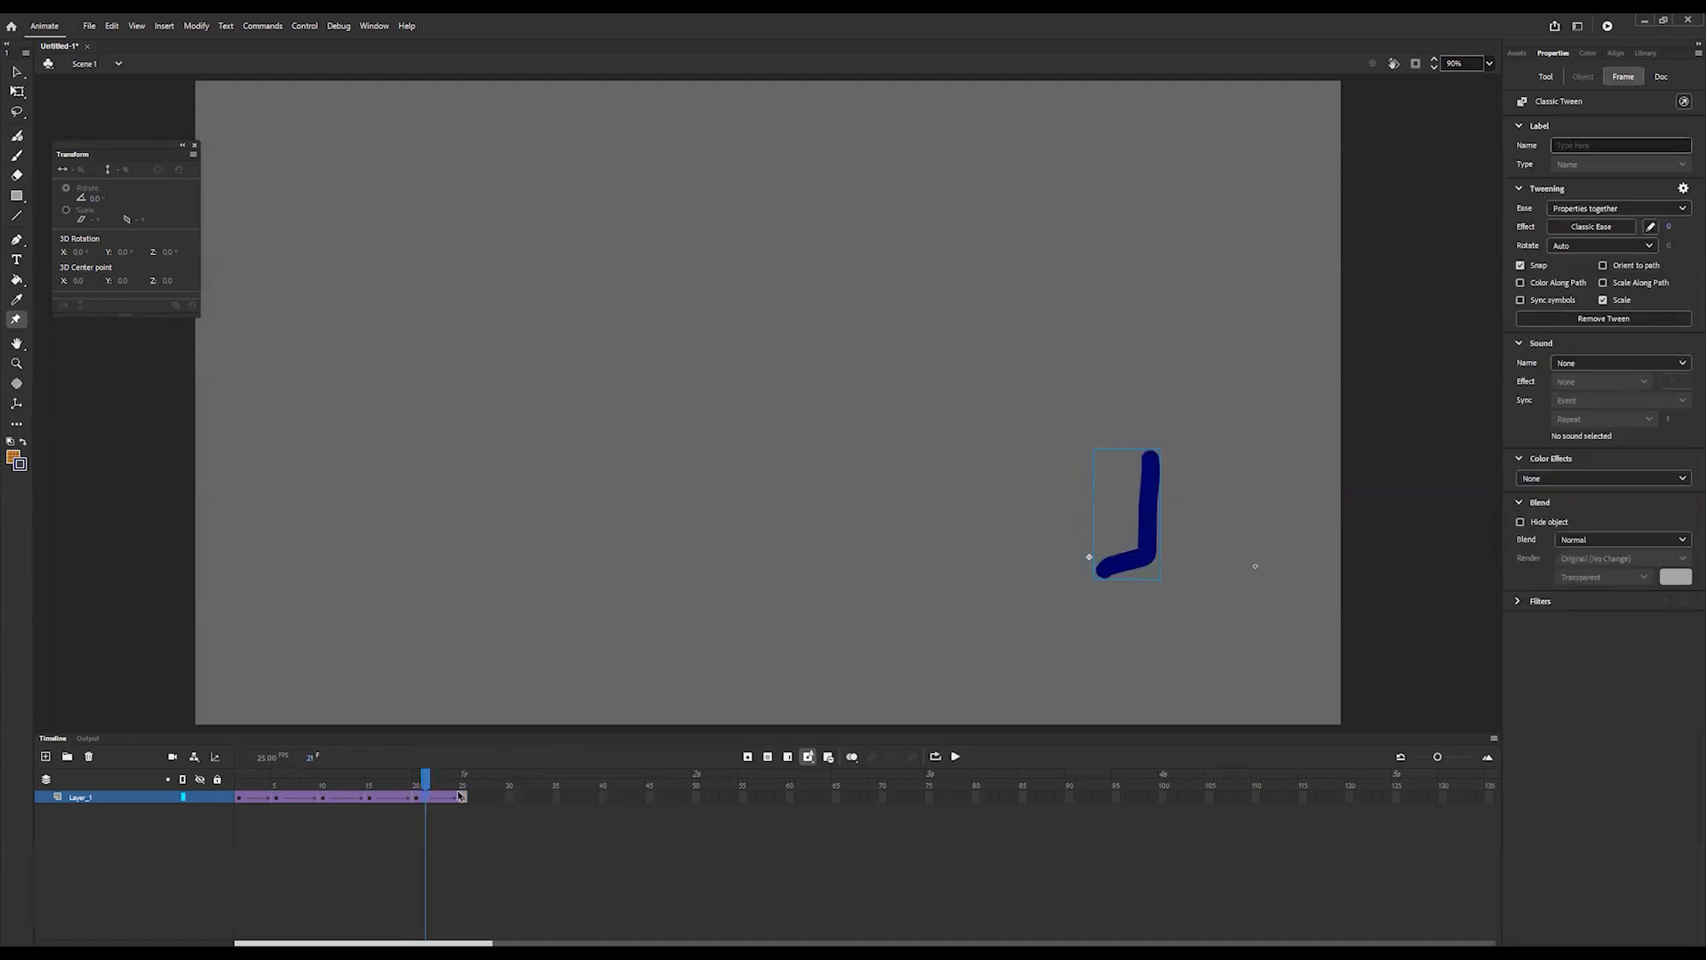
- Loop playback over frames 1 to 25, play the animation to review the line's movement, and stop it
click(935, 756)
drag(453, 774, 200, 775)
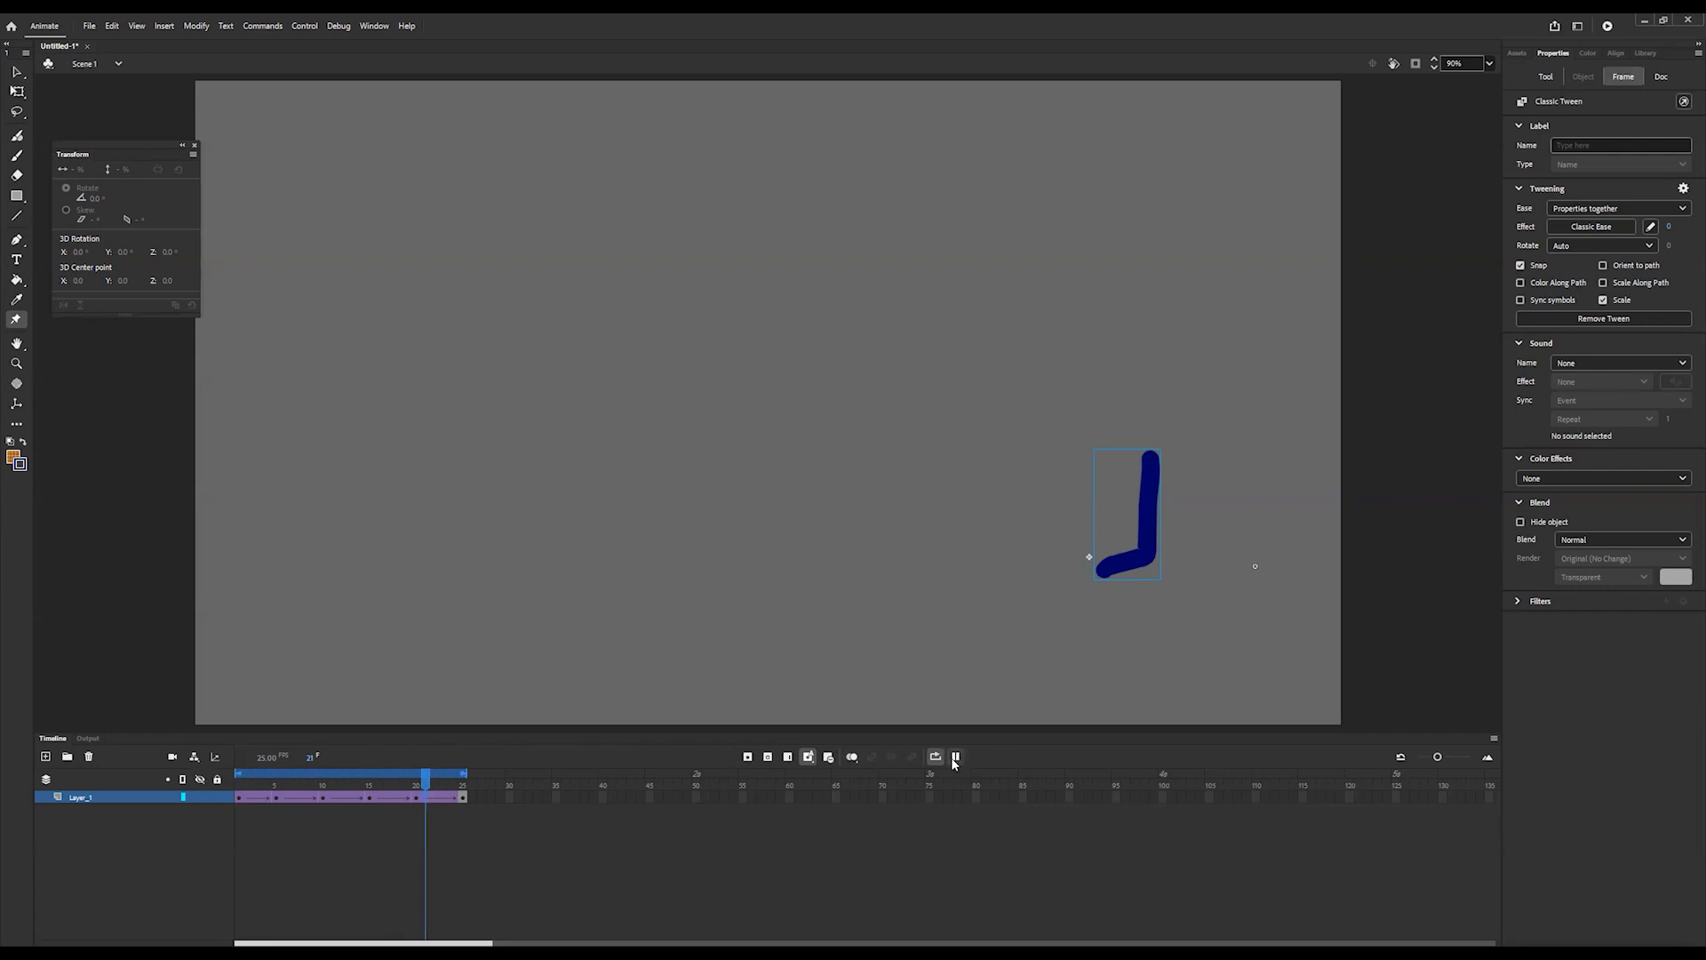
click(957, 756)
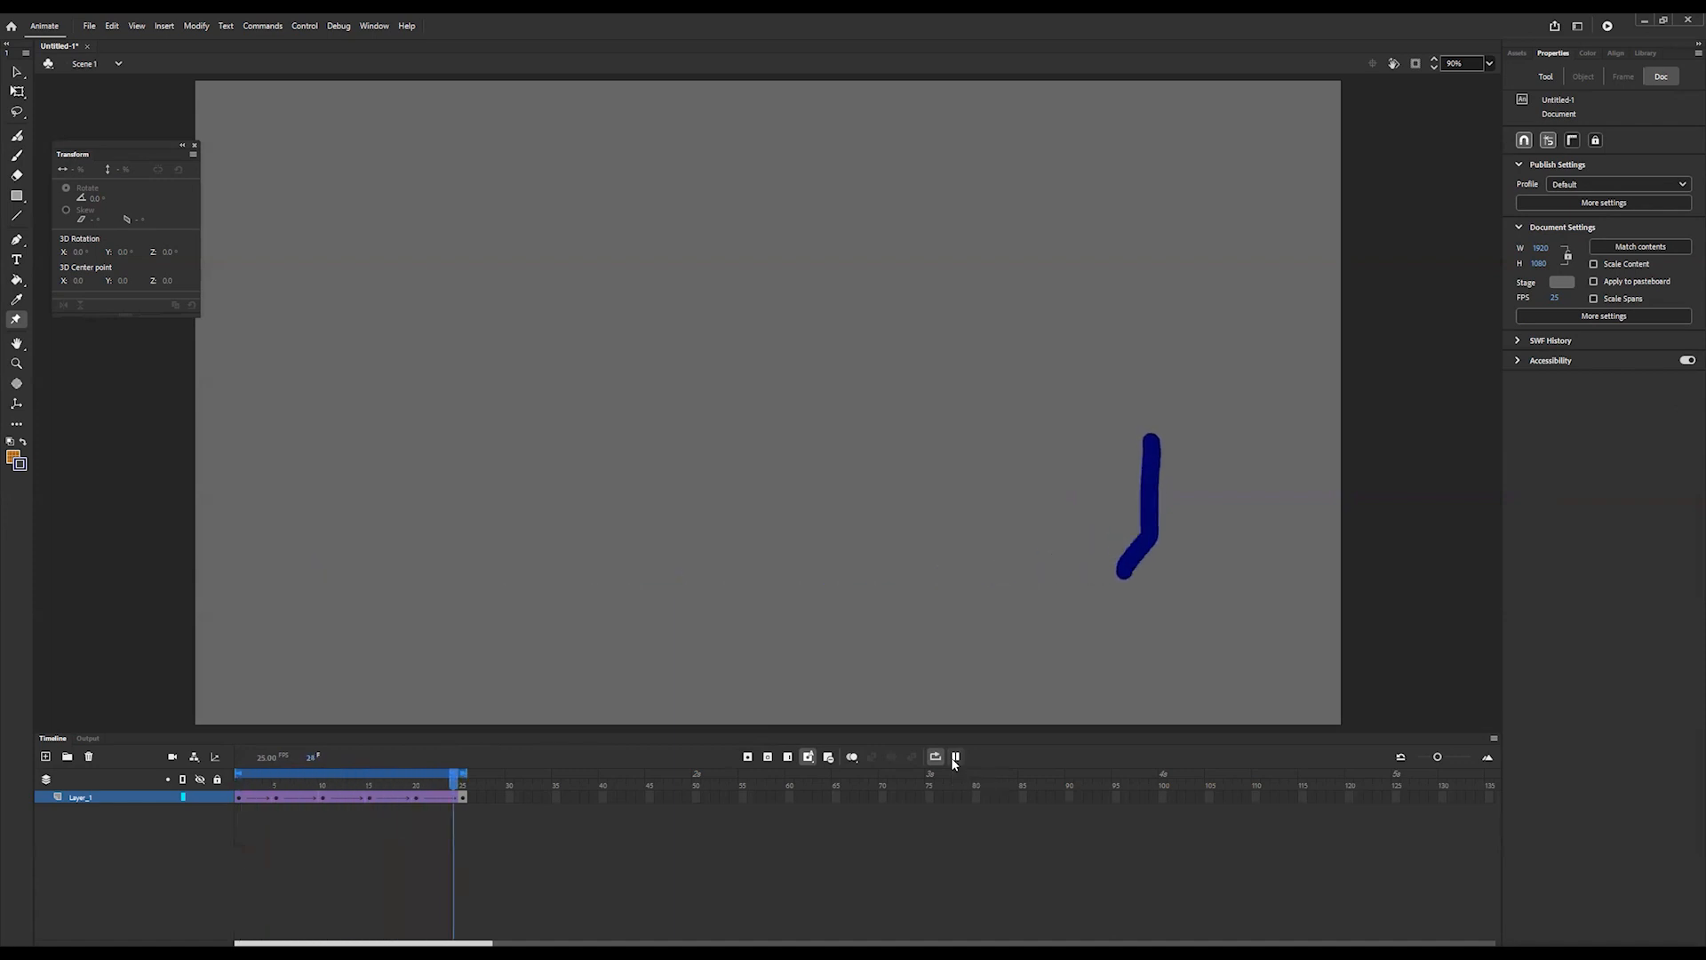
click(955, 757)
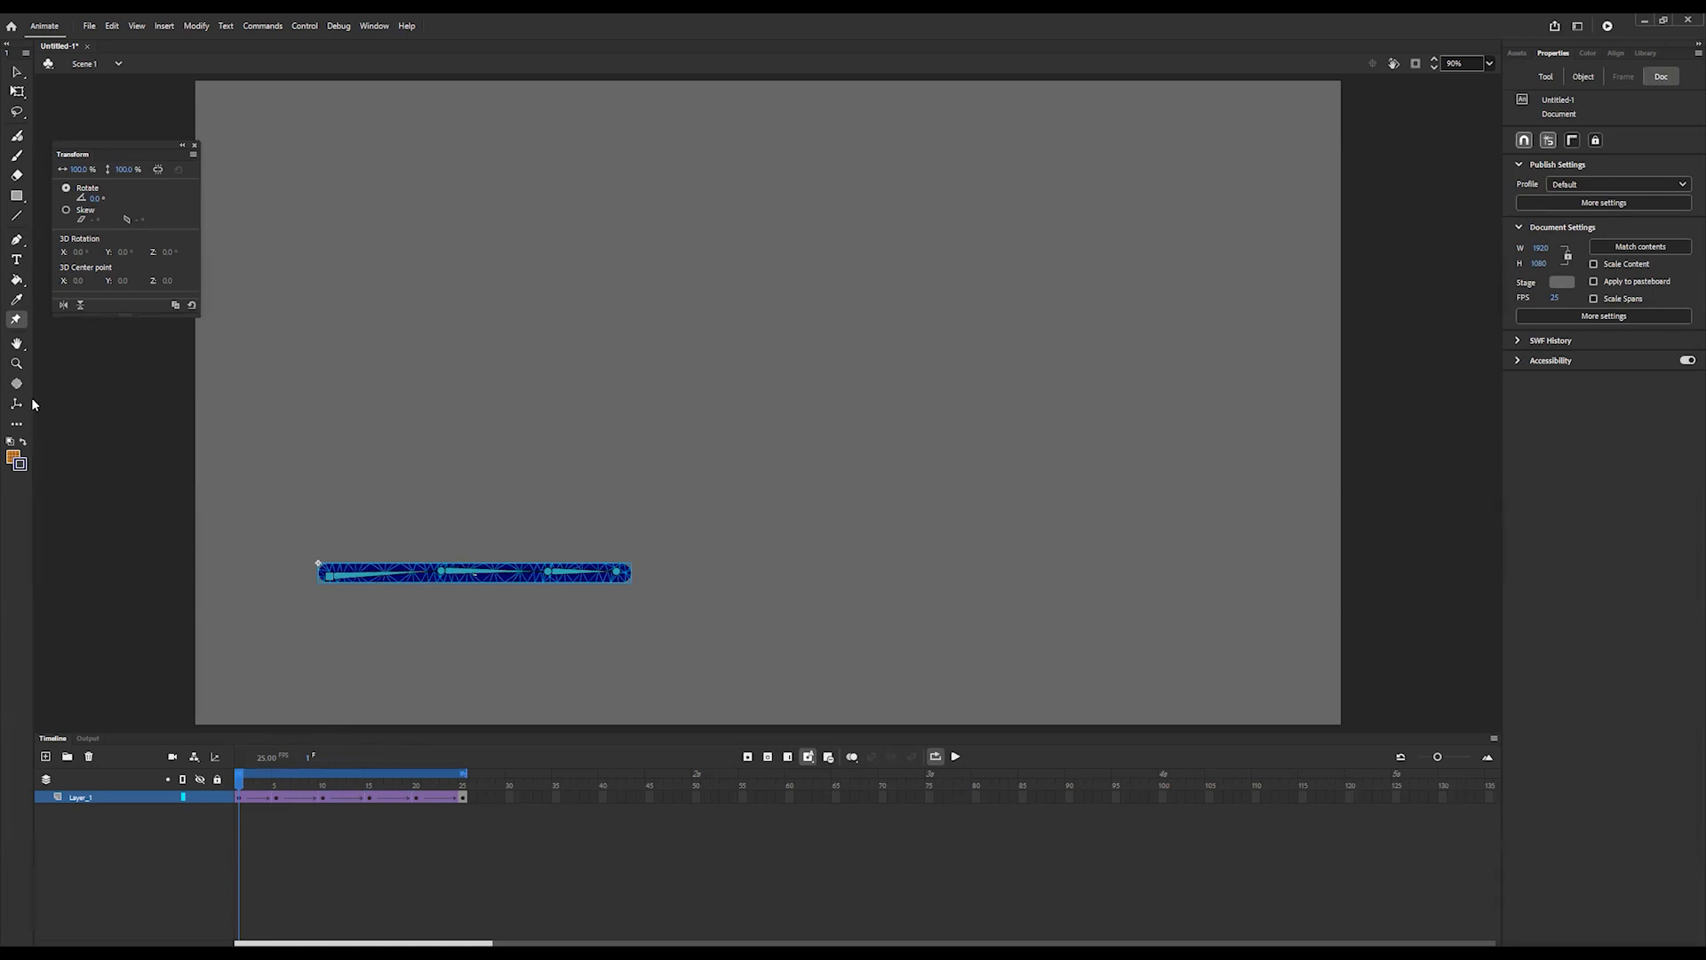
- Add a new layer above Layer_1 and import the Oman flag image onto the stage at frame 1
click(46, 757)
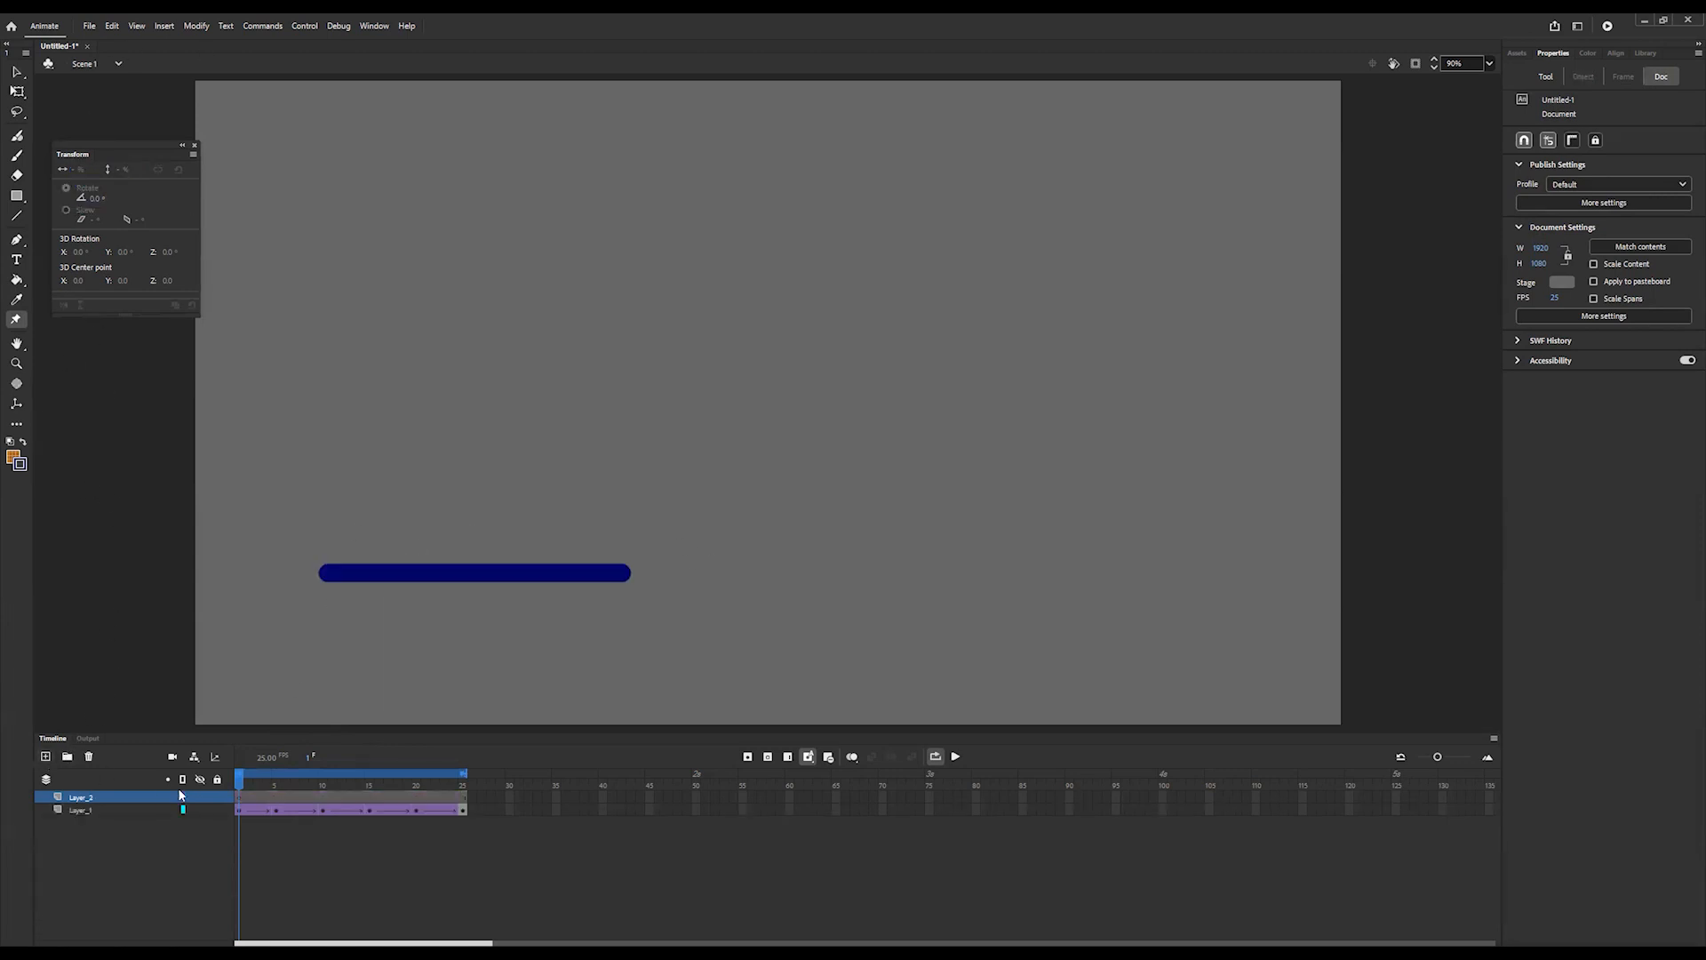
click(243, 802)
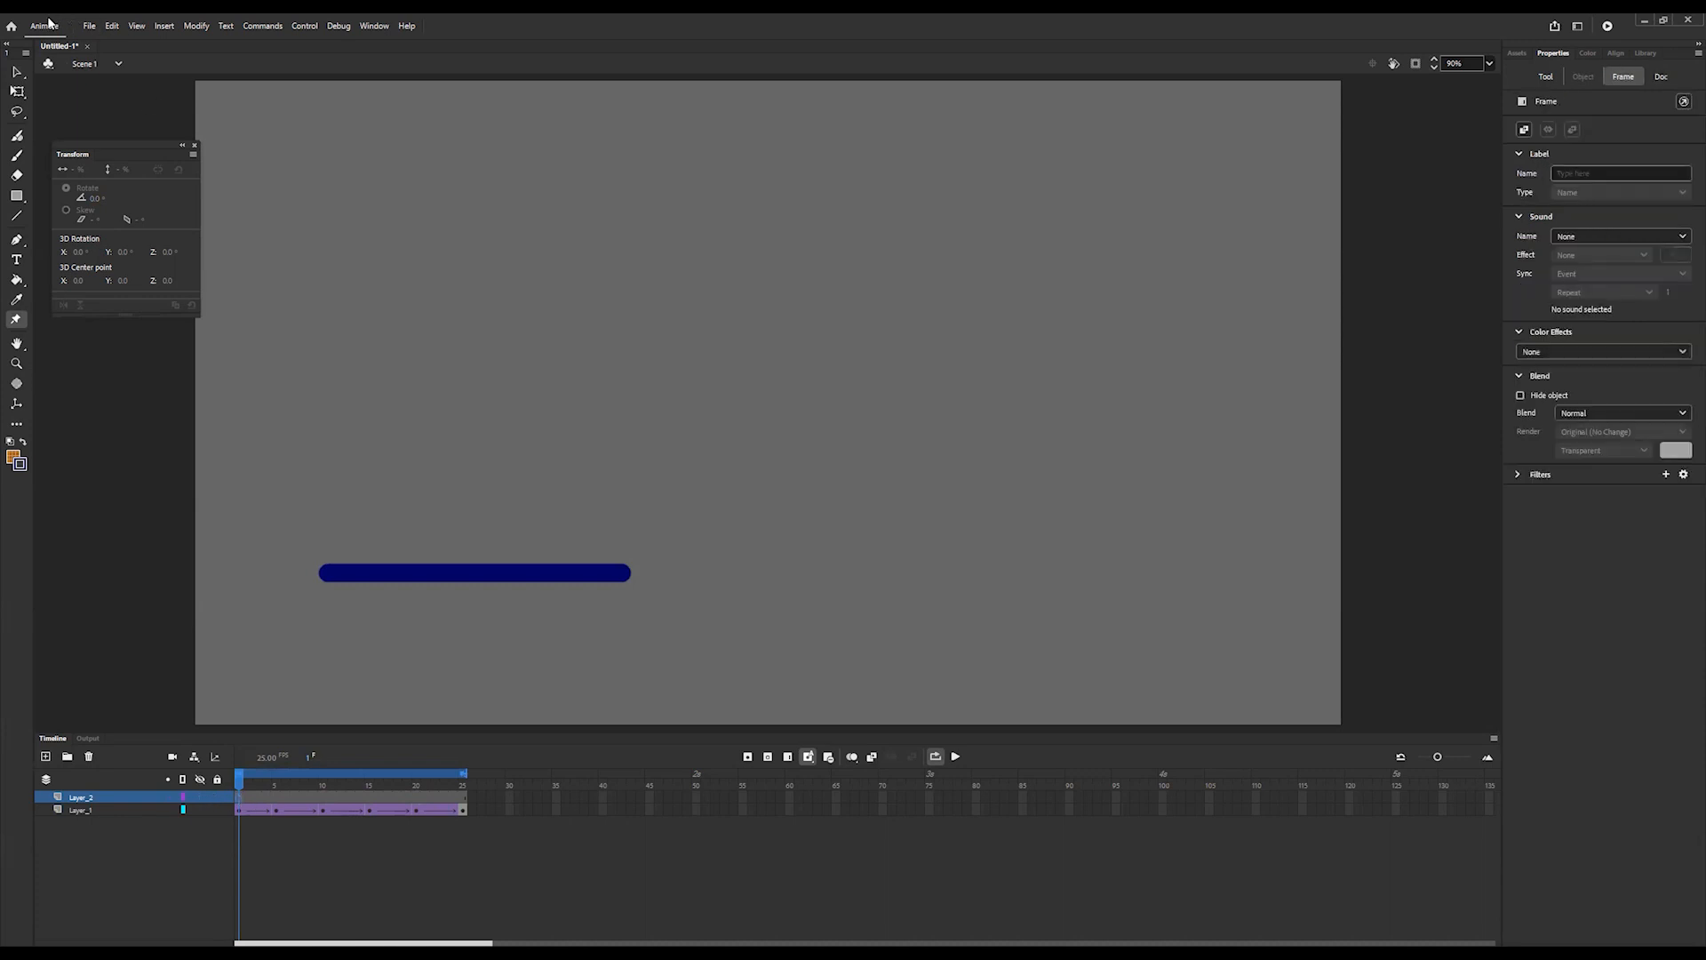
click(89, 26)
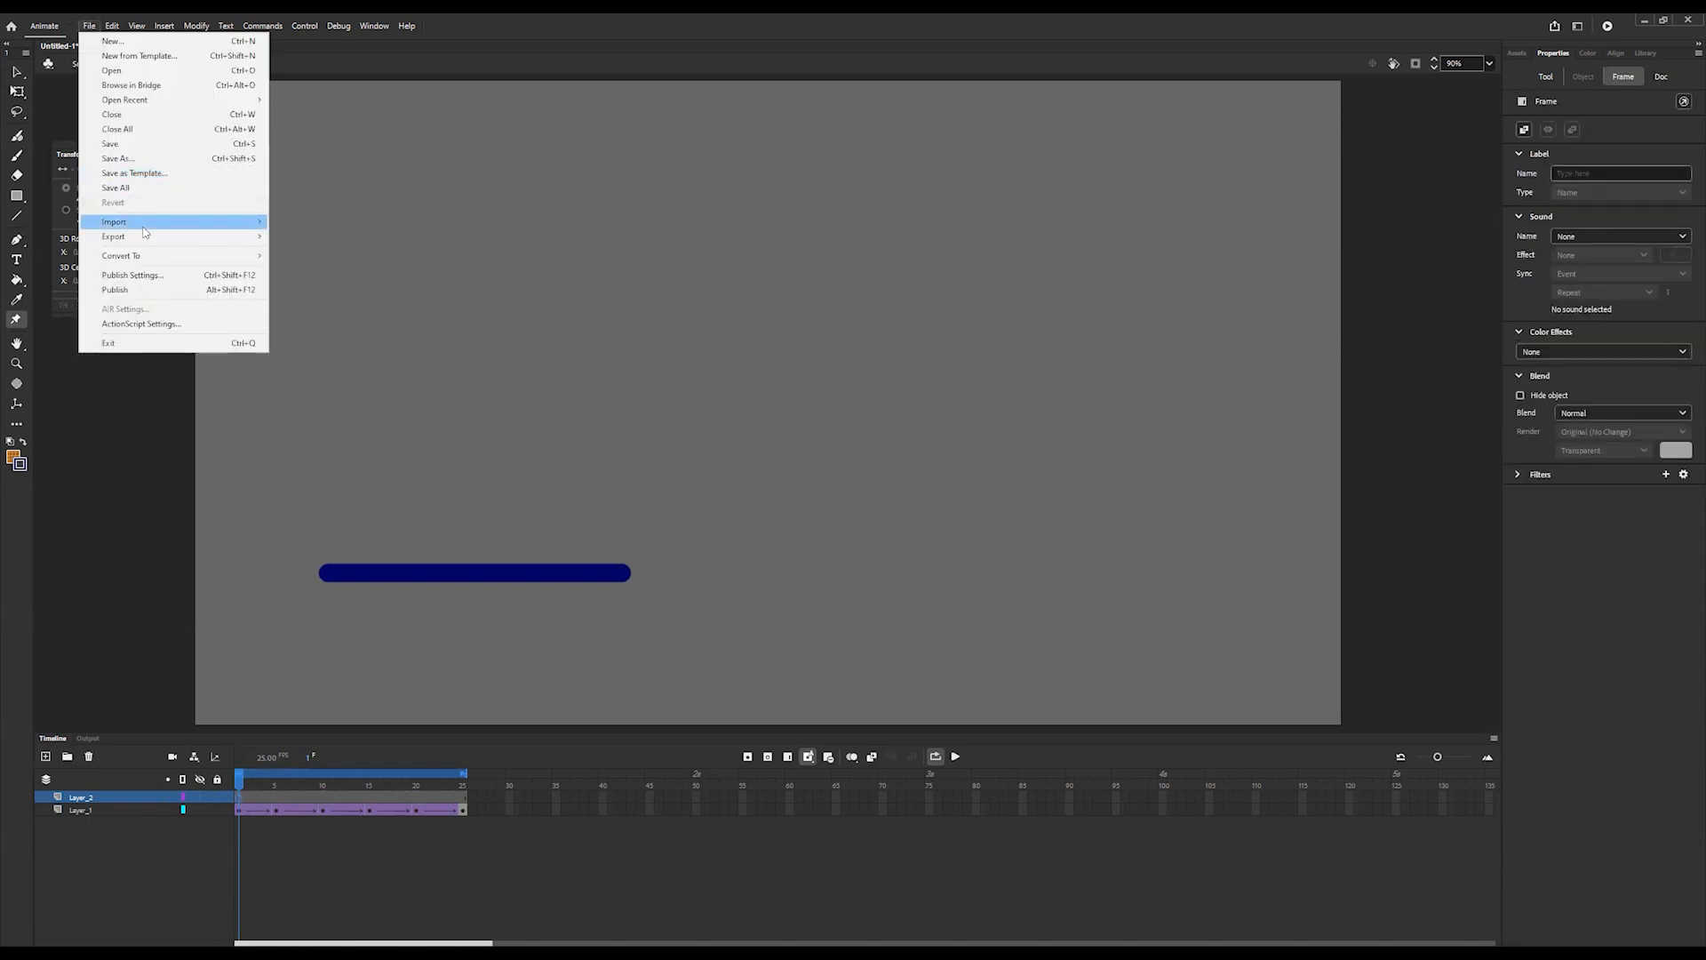
mouse_move(145, 229)
click(396, 226)
click(226, 346)
click(688, 471)
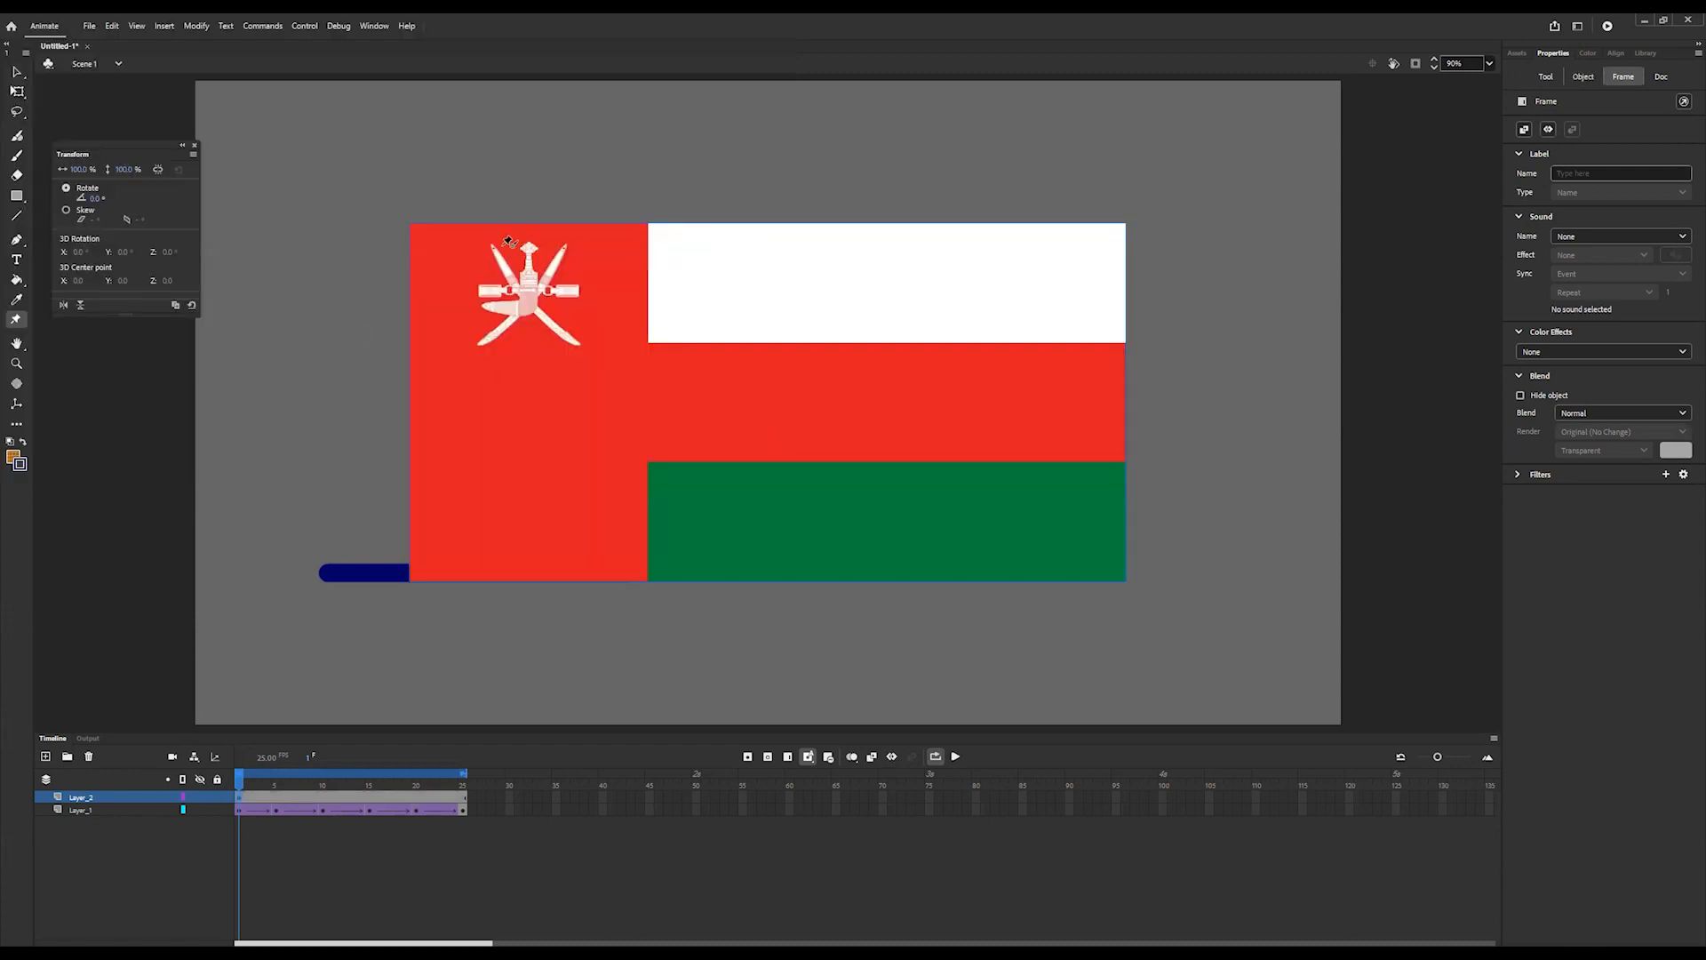
- Rig the flag with a chain of hard Asset Warp bones running down its emblem side and along the green stripe
click(492, 336)
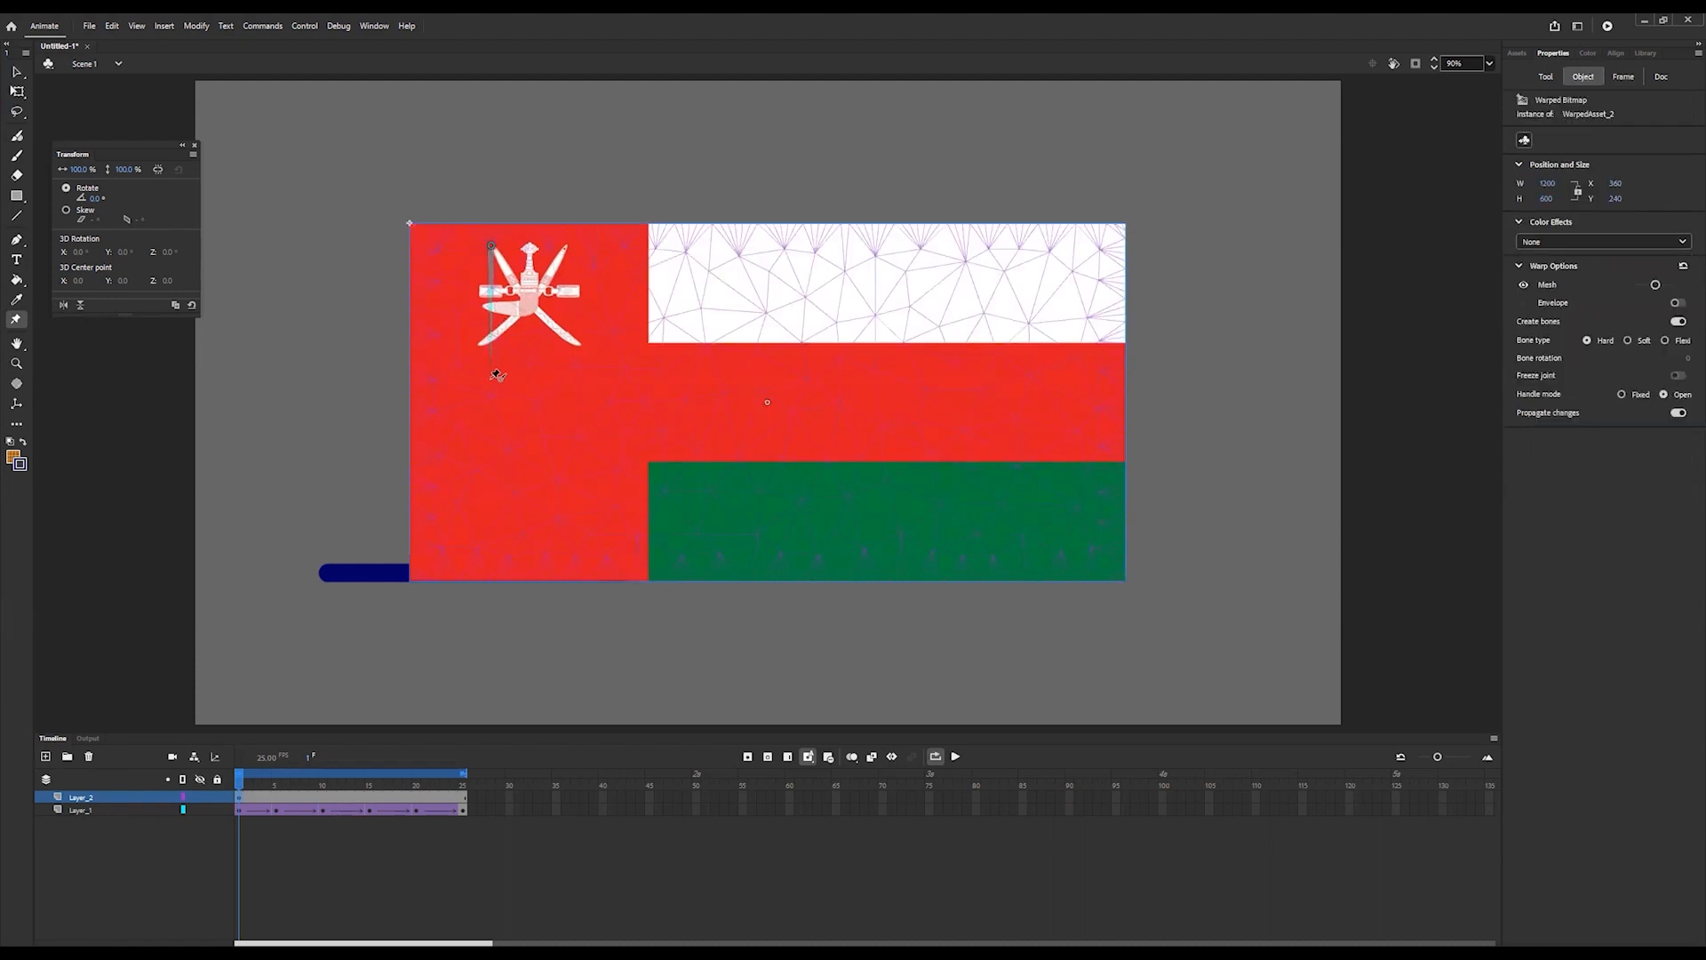
click(491, 378)
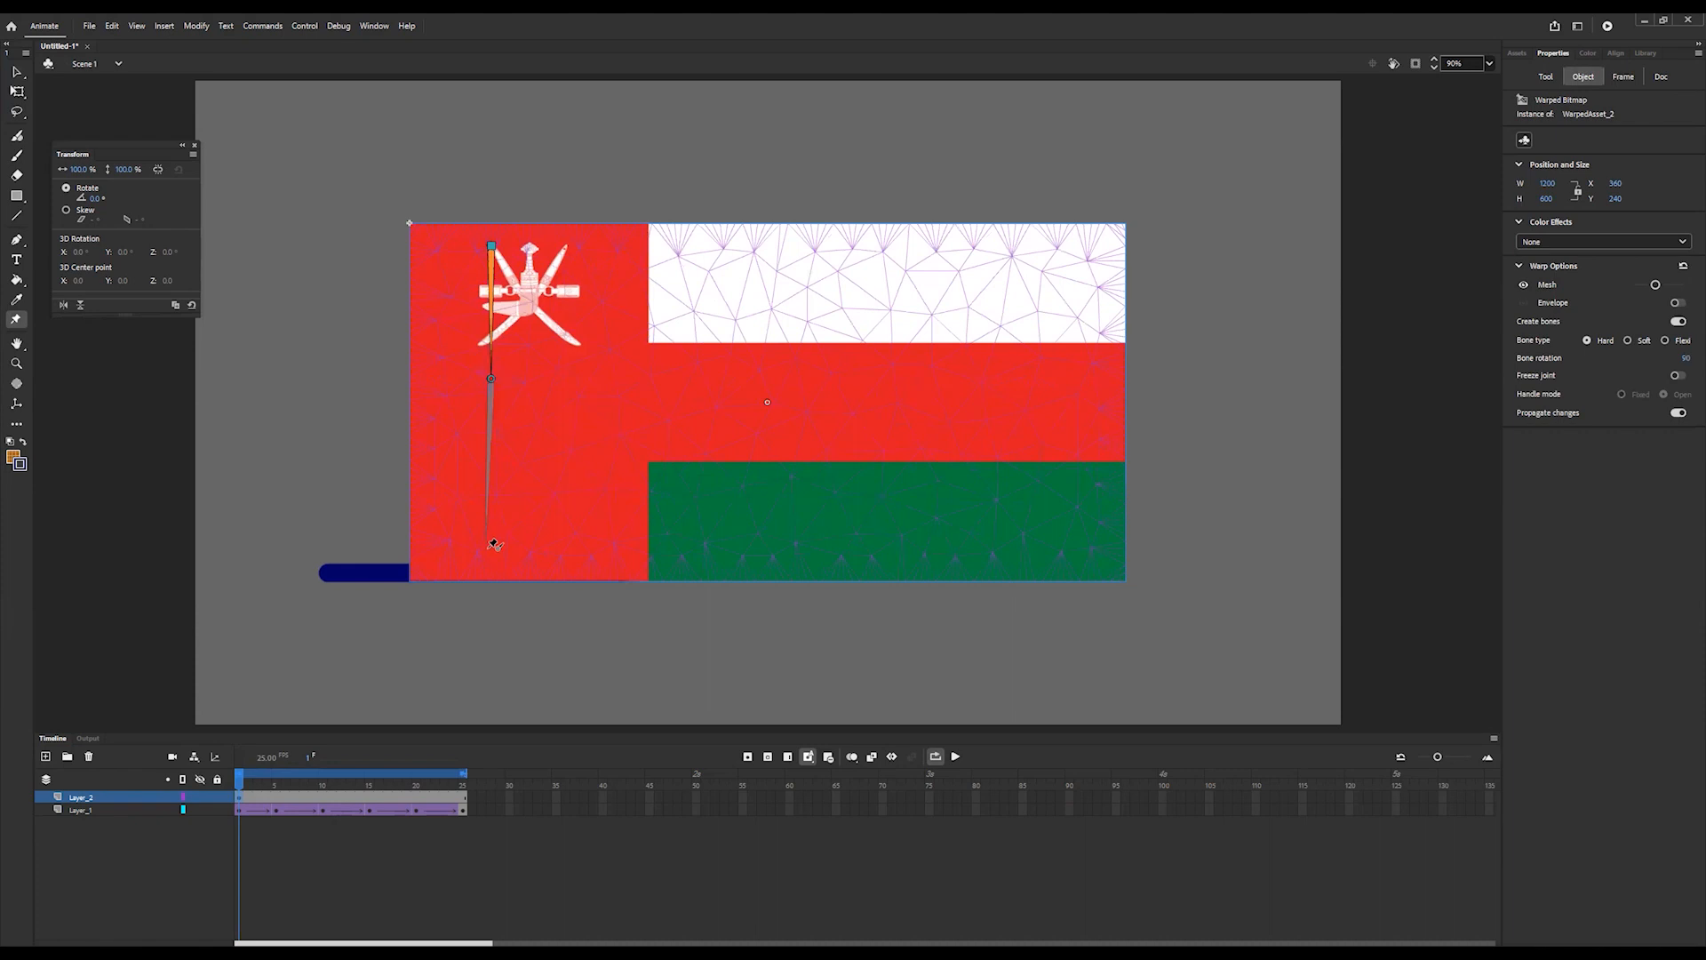
click(487, 548)
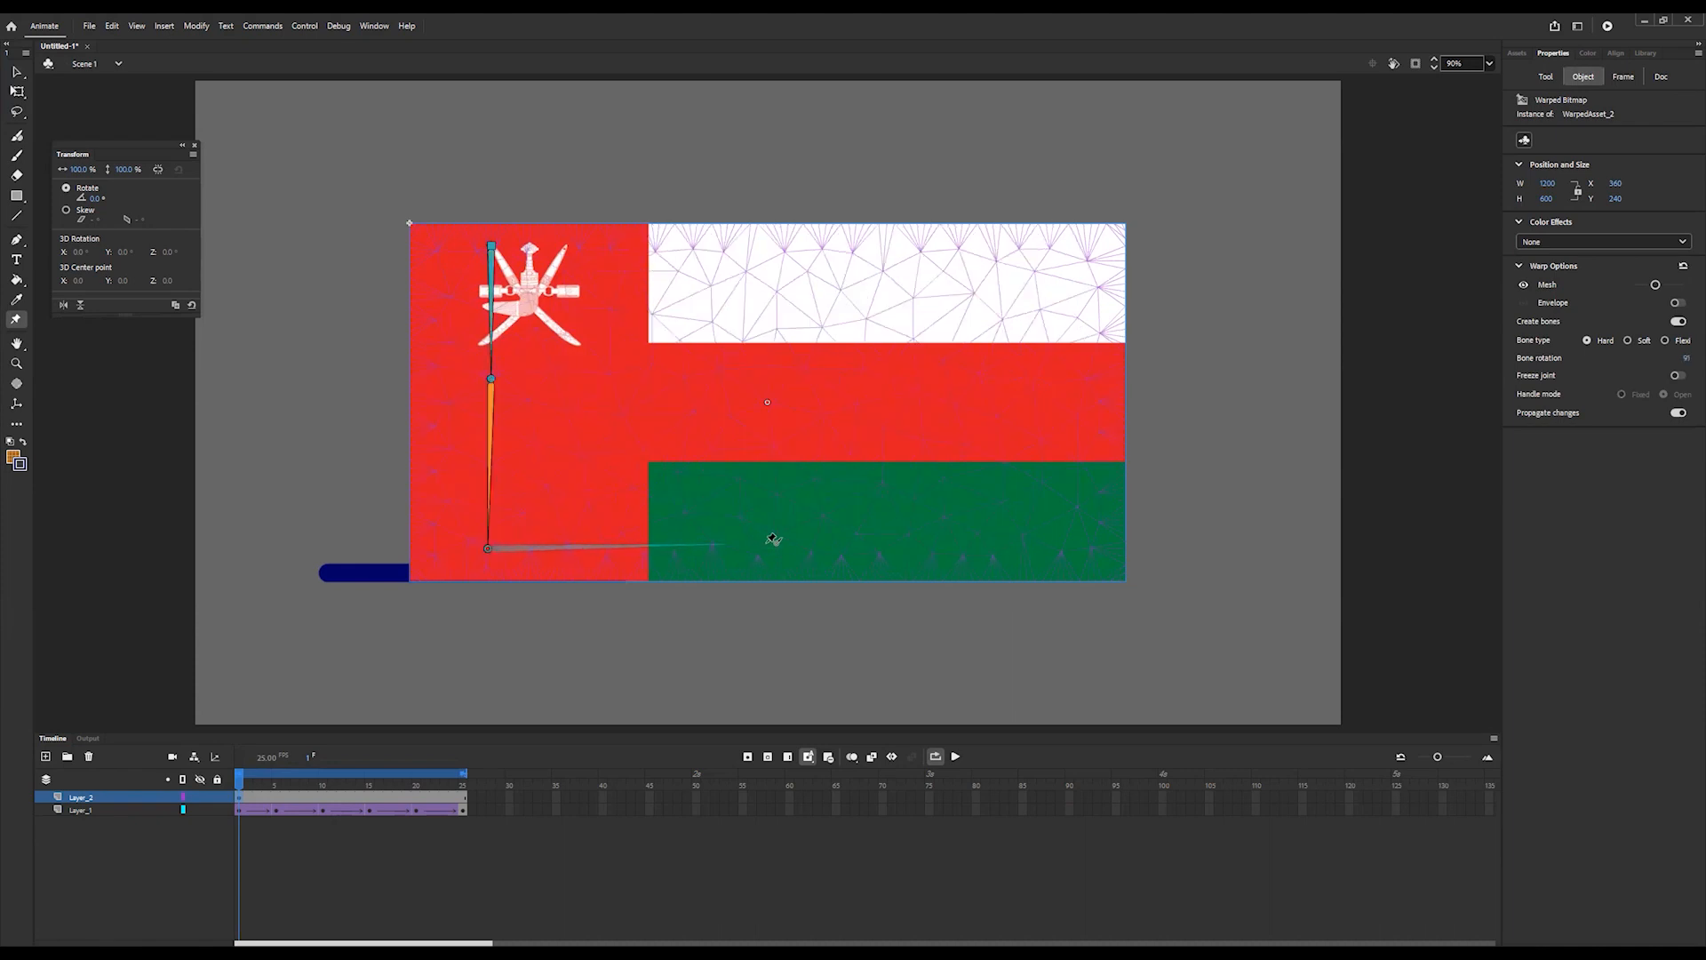
click(767, 543)
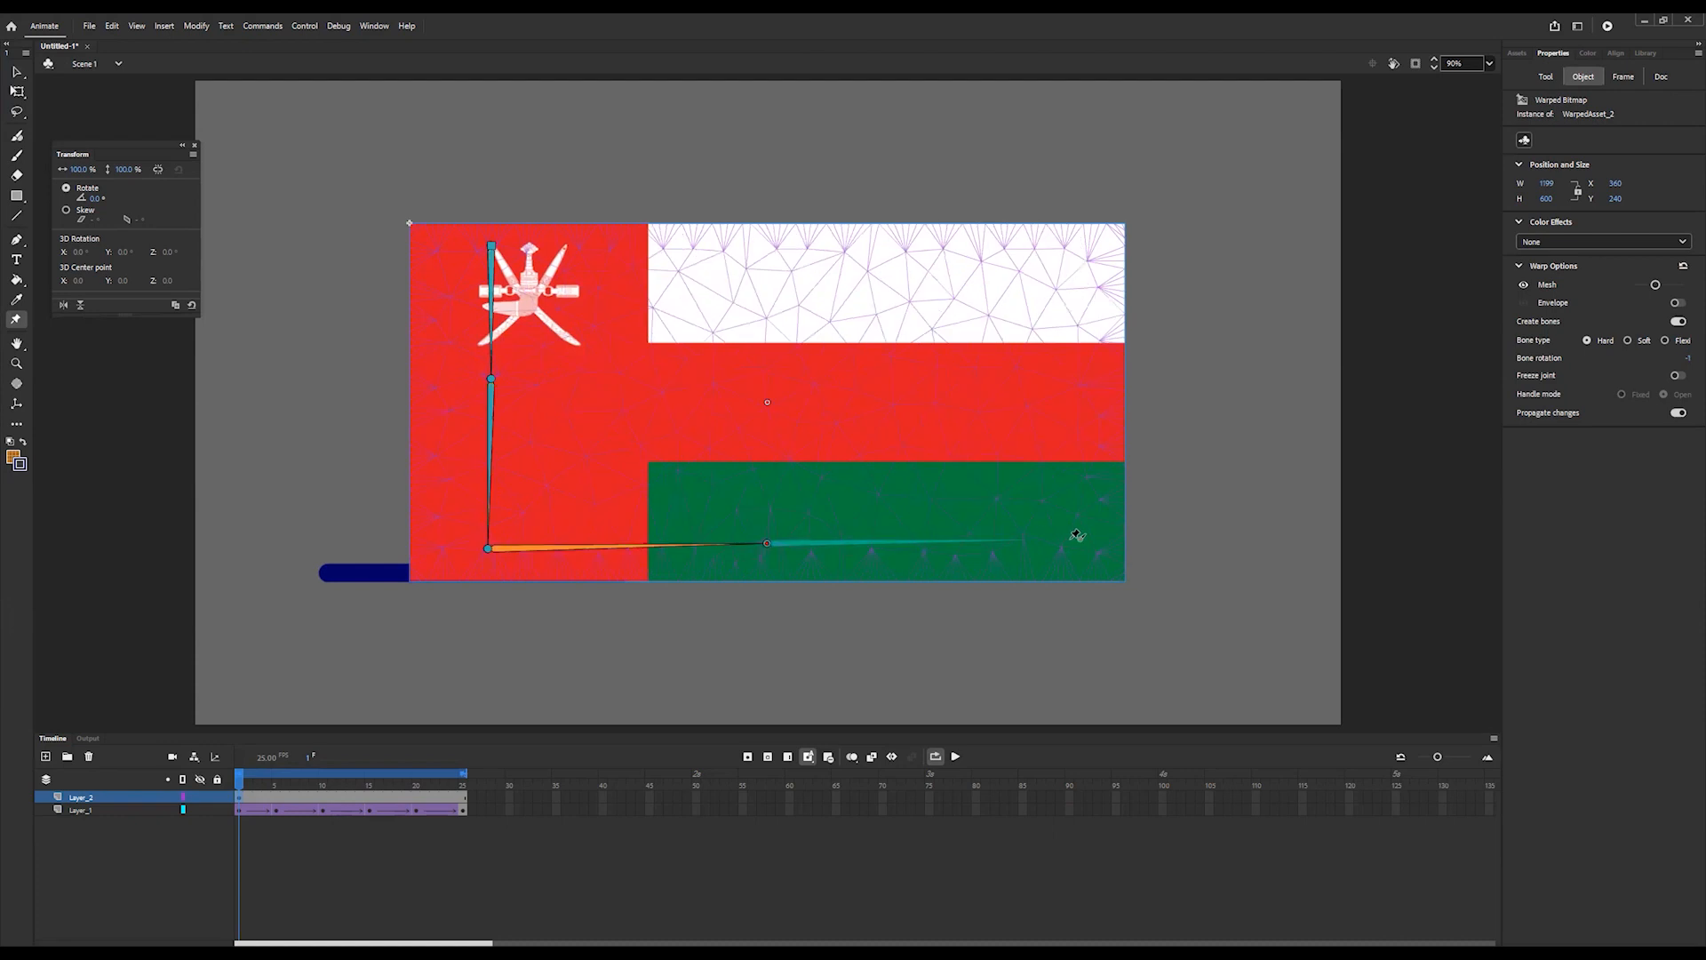
click(1070, 540)
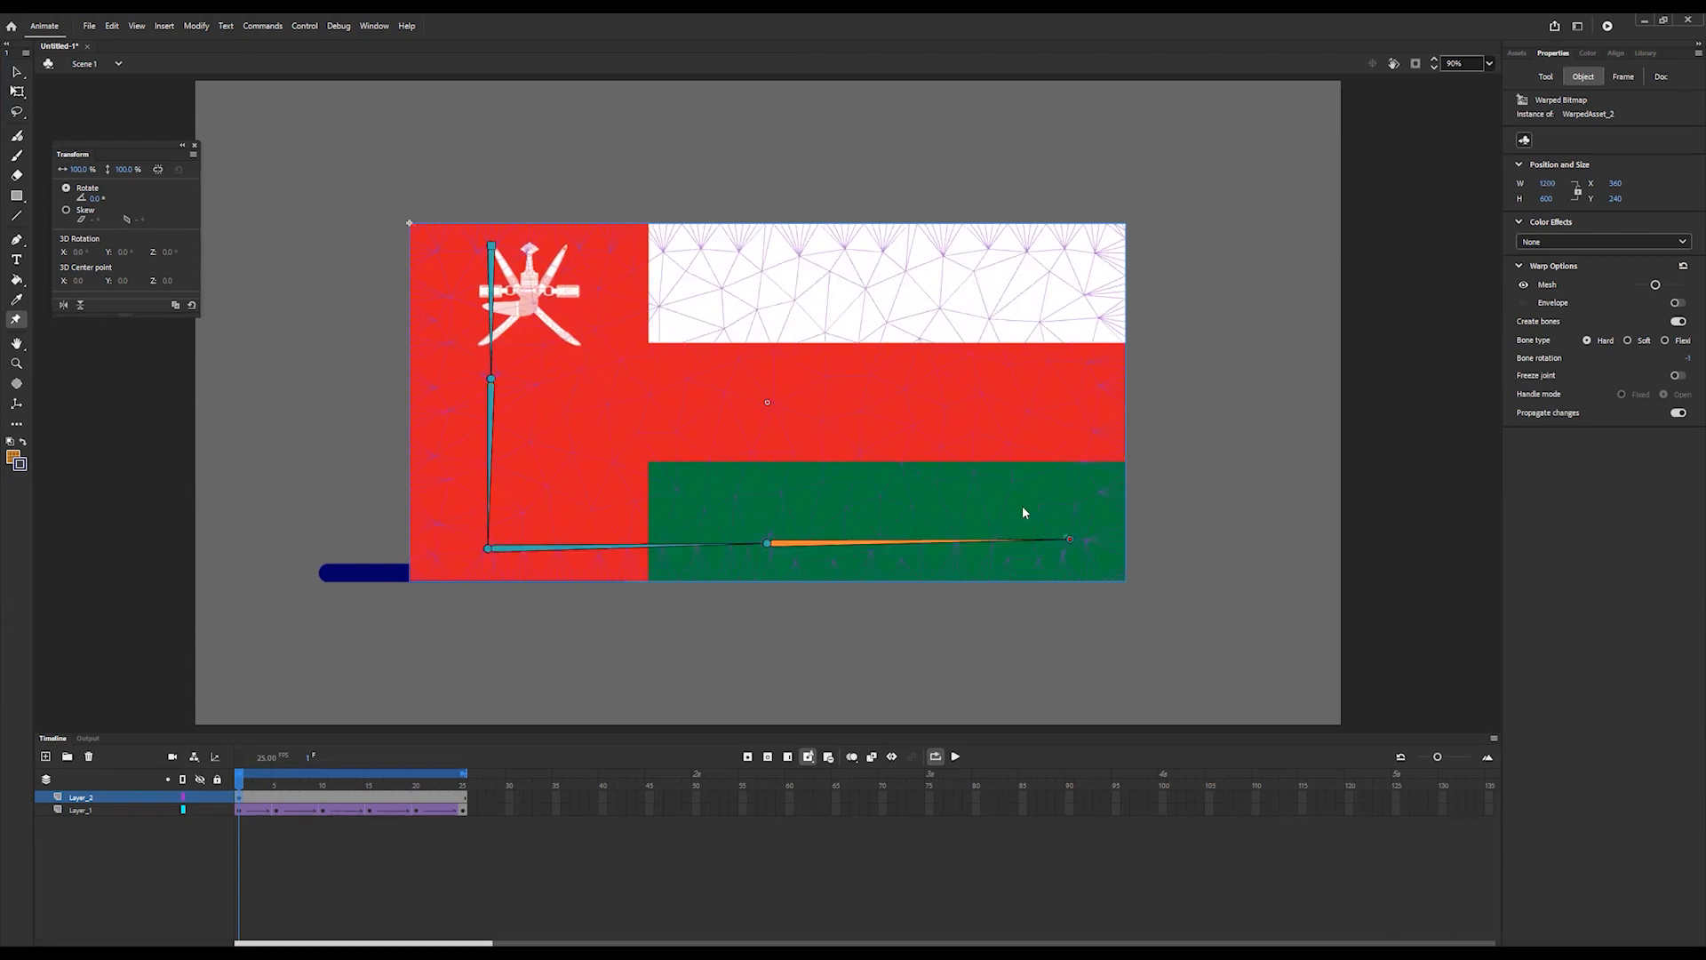
click(828, 460)
key(ctrl+z)
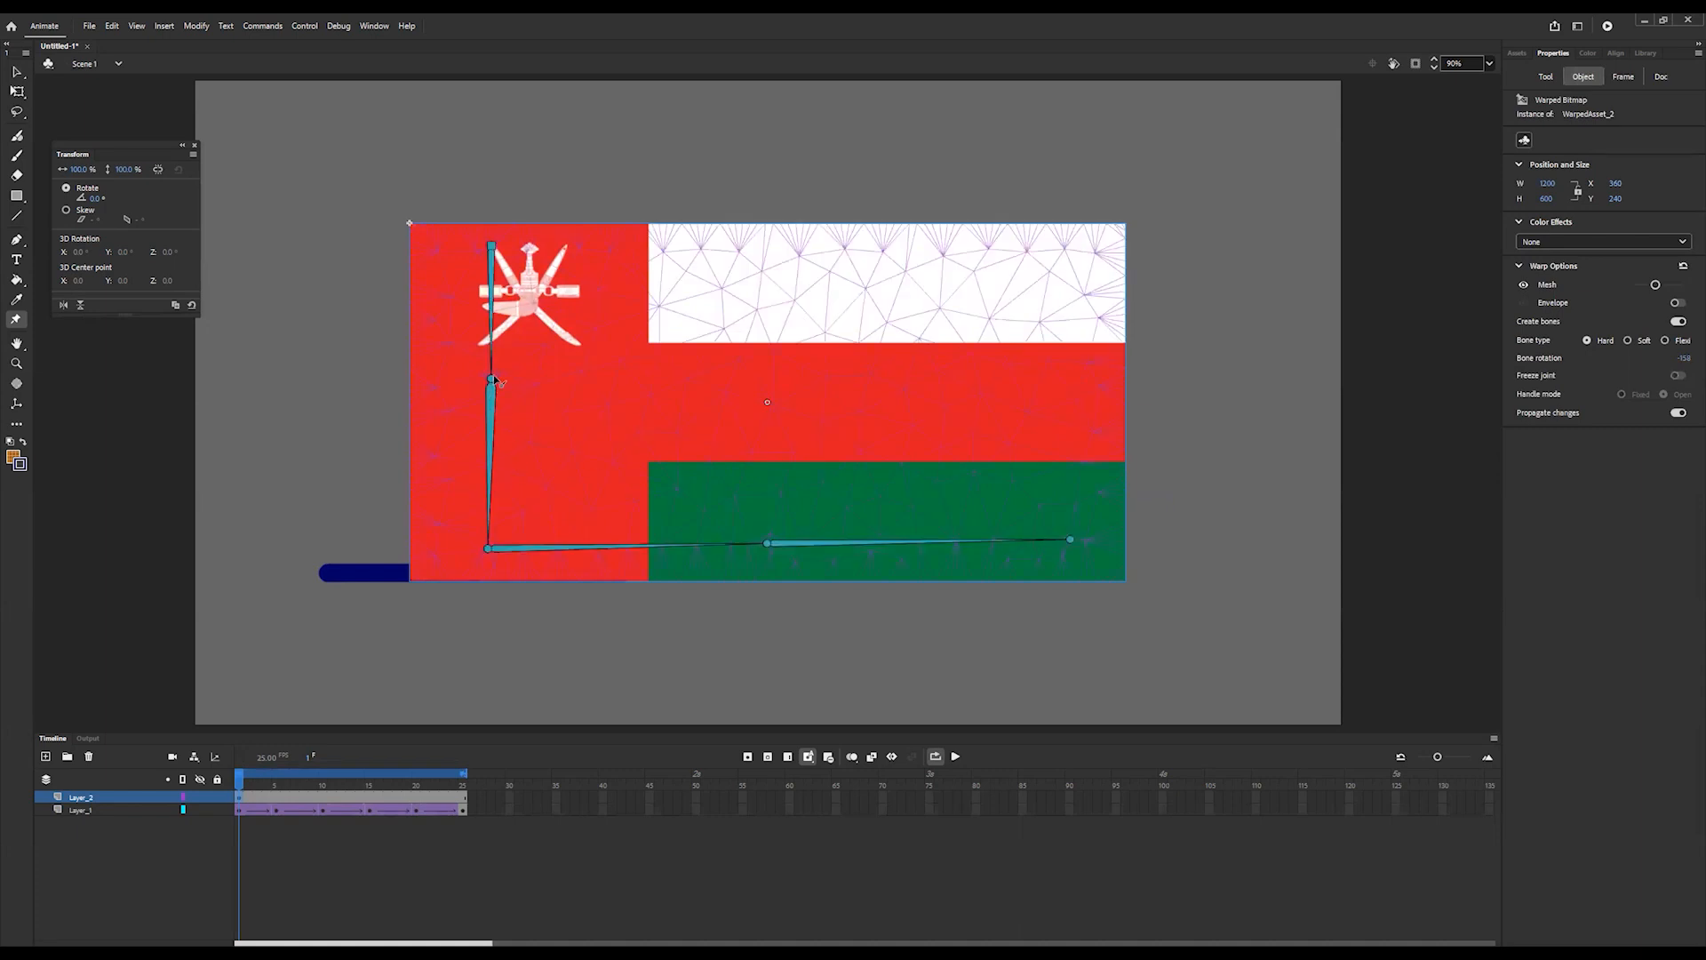
- Branch two-bone chains from the vertical chain's middle and top joints across the flag's middle red stripe and white stripe
drag(492, 379, 751, 392)
click(752, 393)
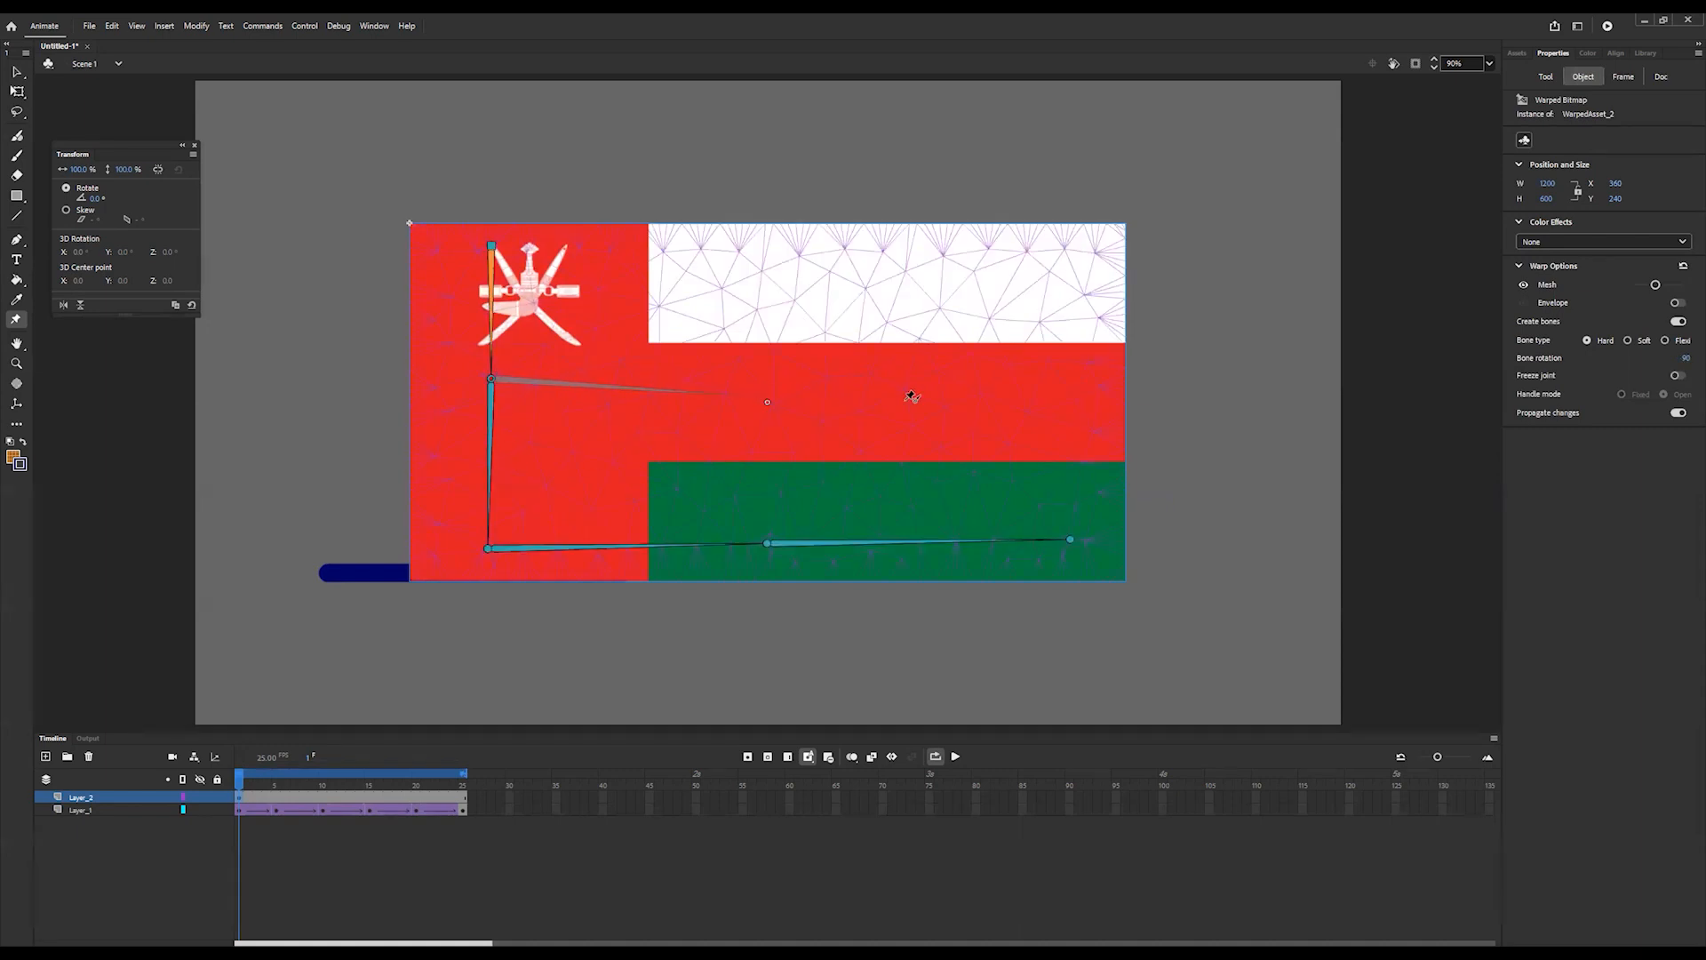
click(1076, 393)
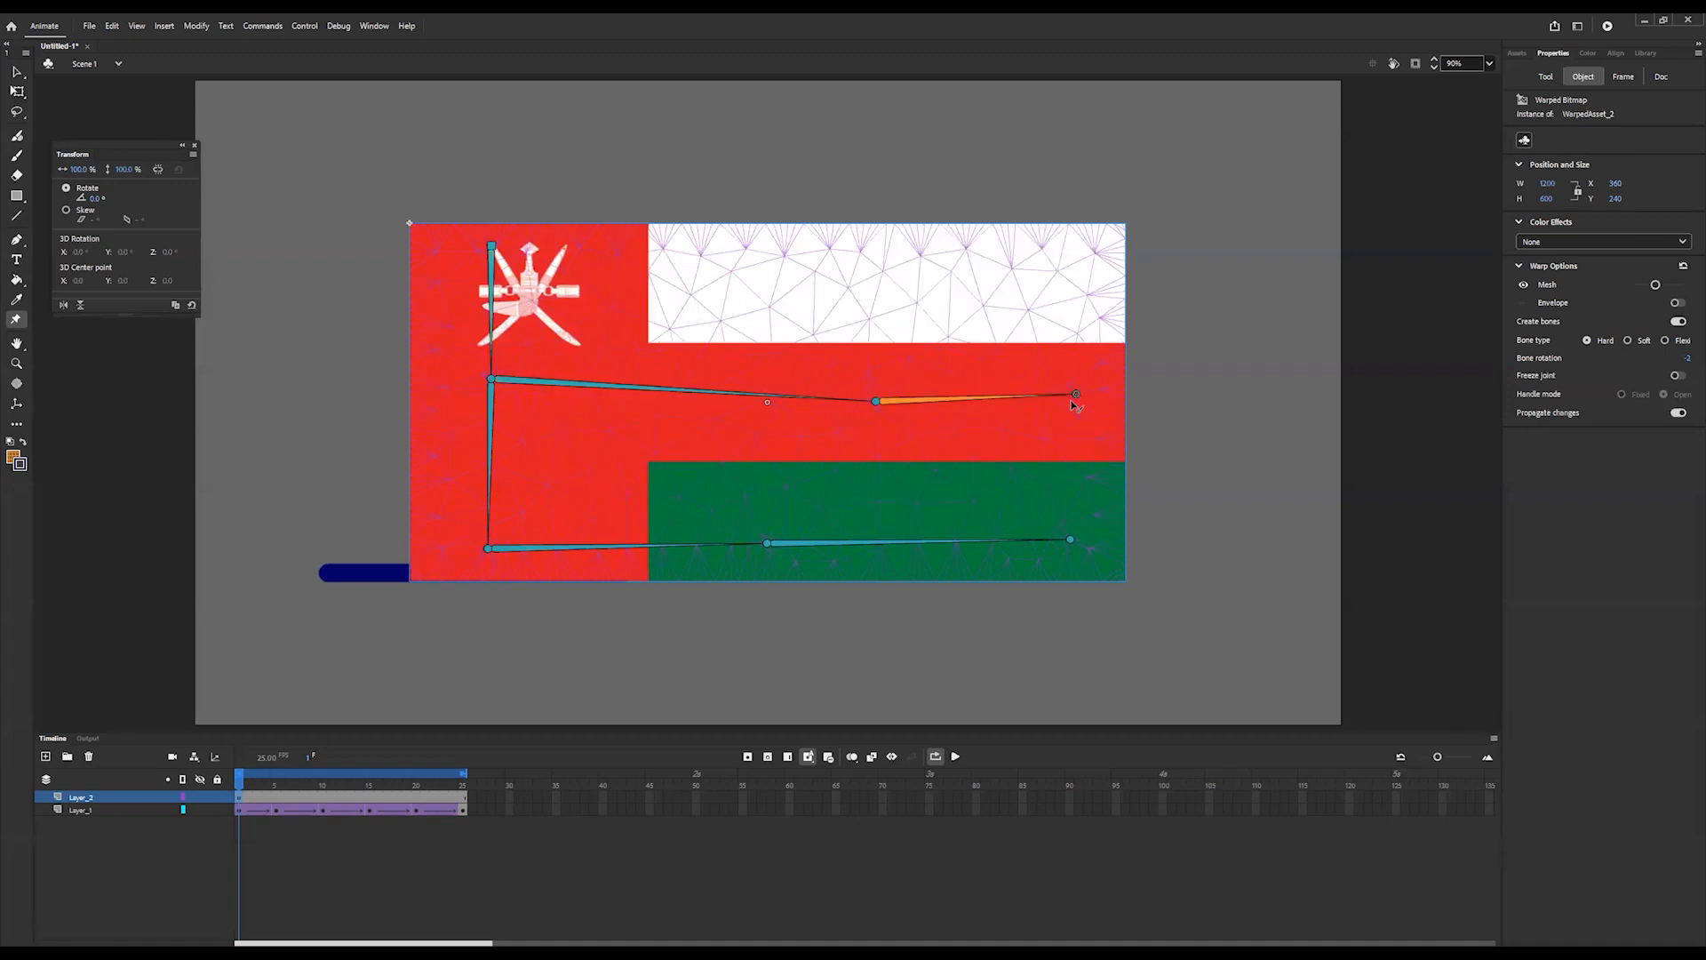
key(Escape)
click(491, 246)
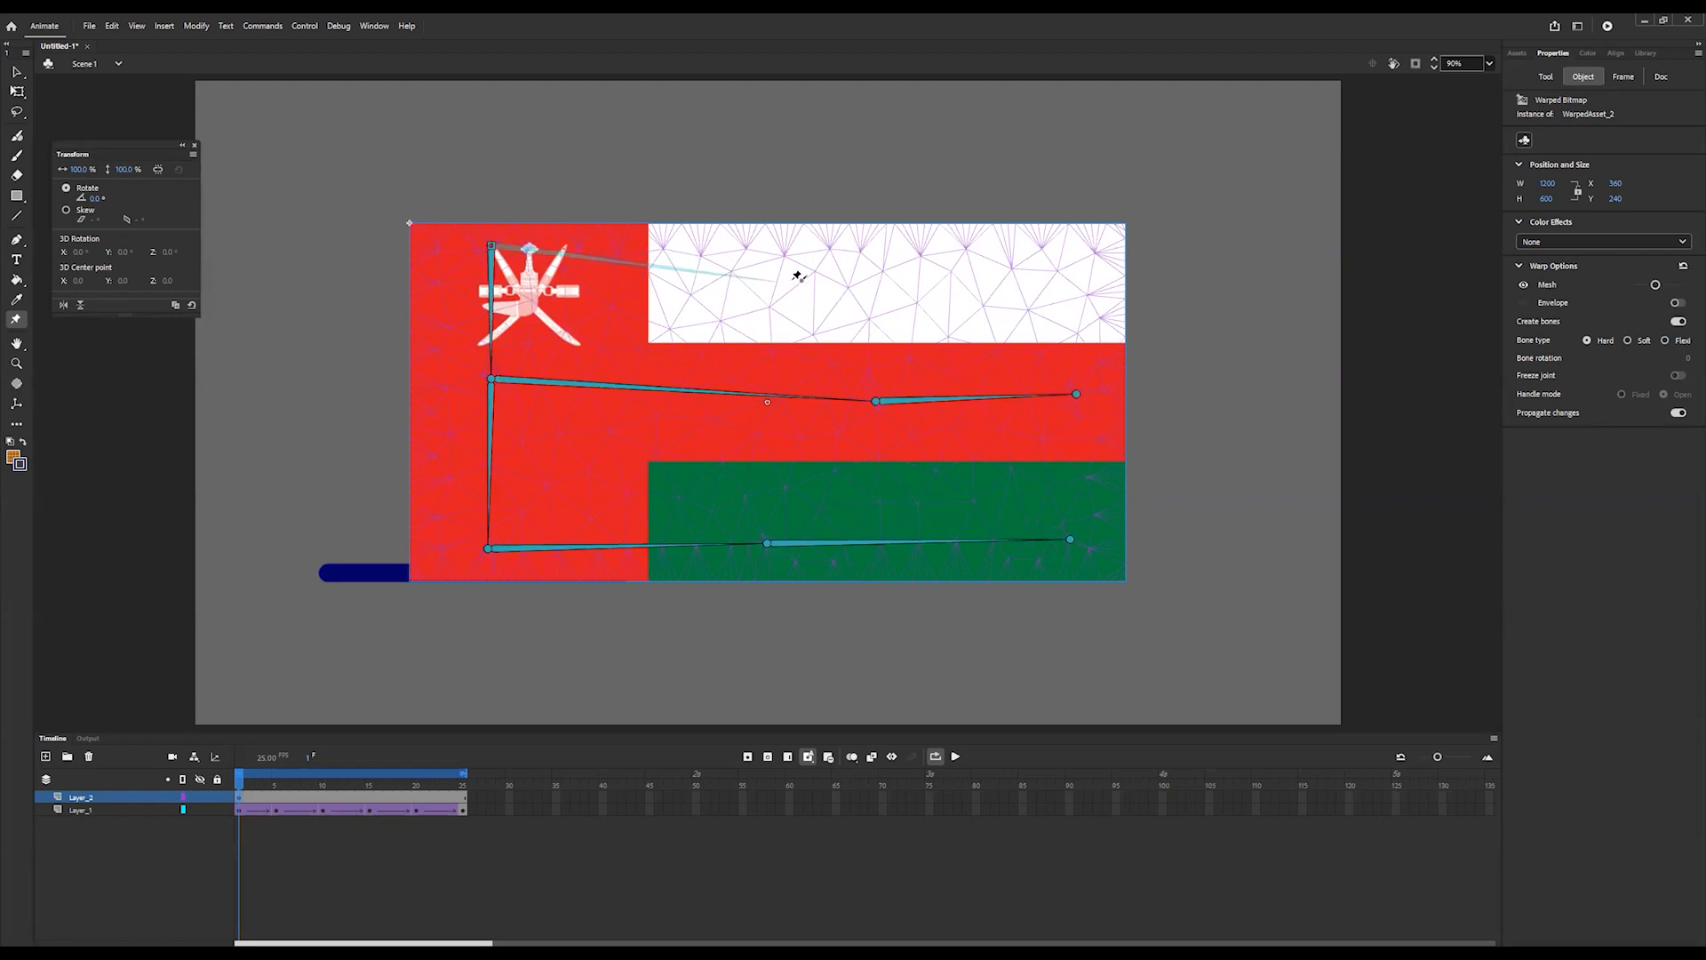
click(1063, 265)
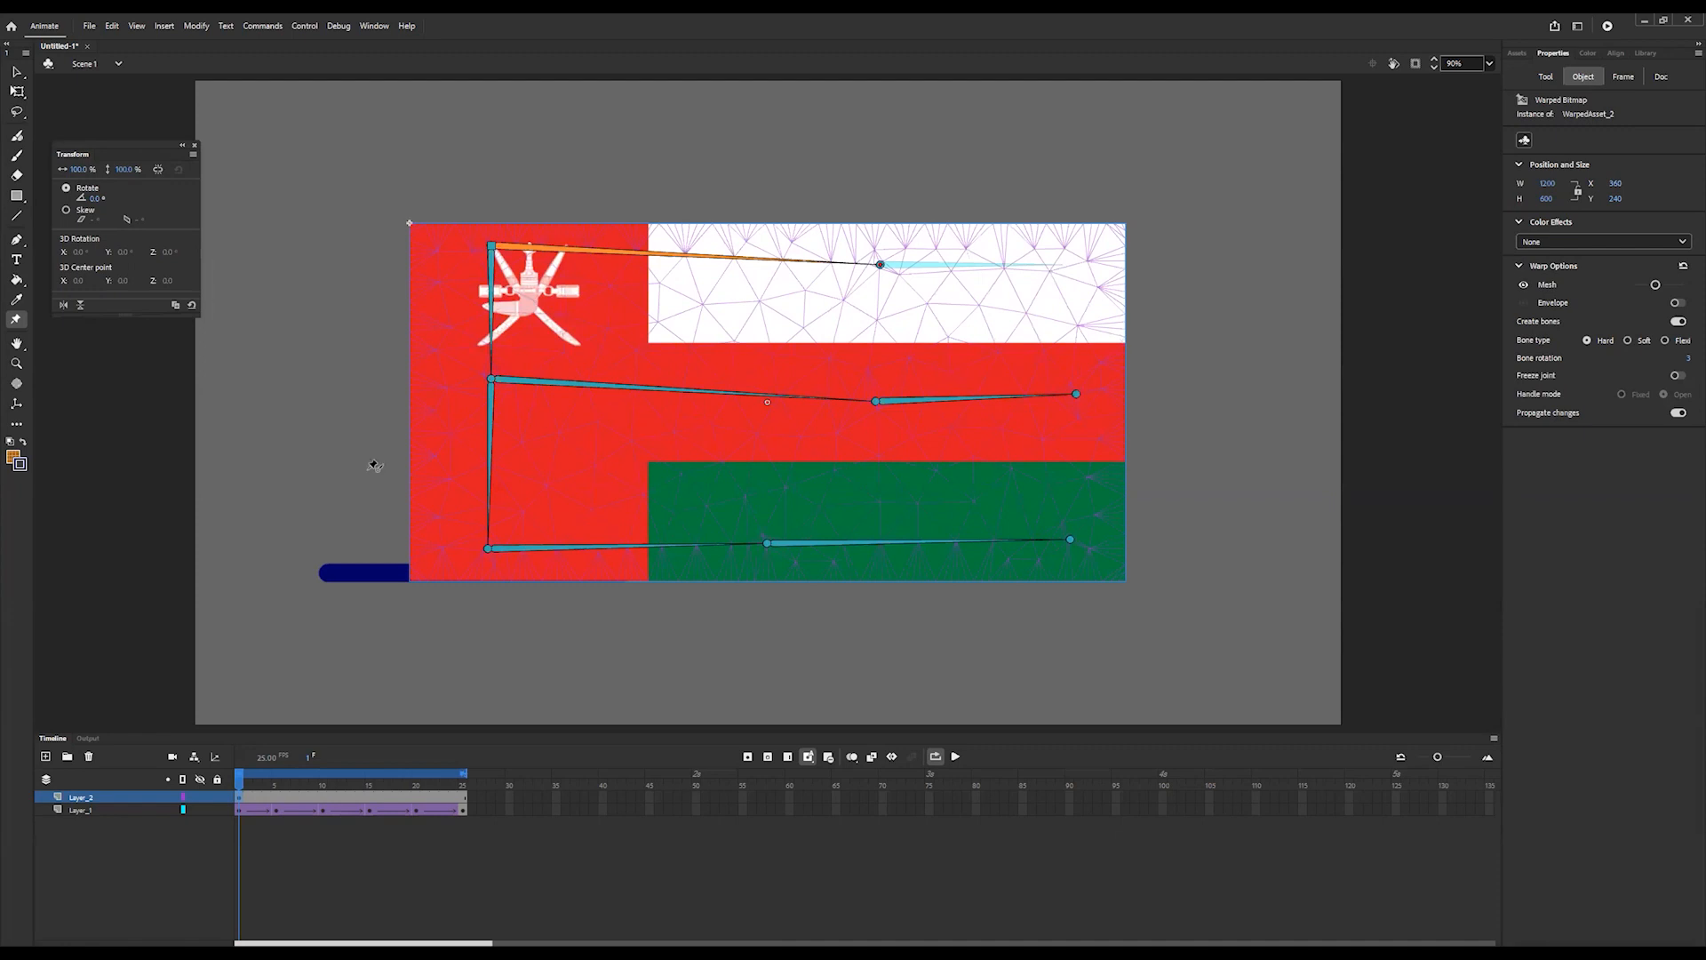
click(914, 365)
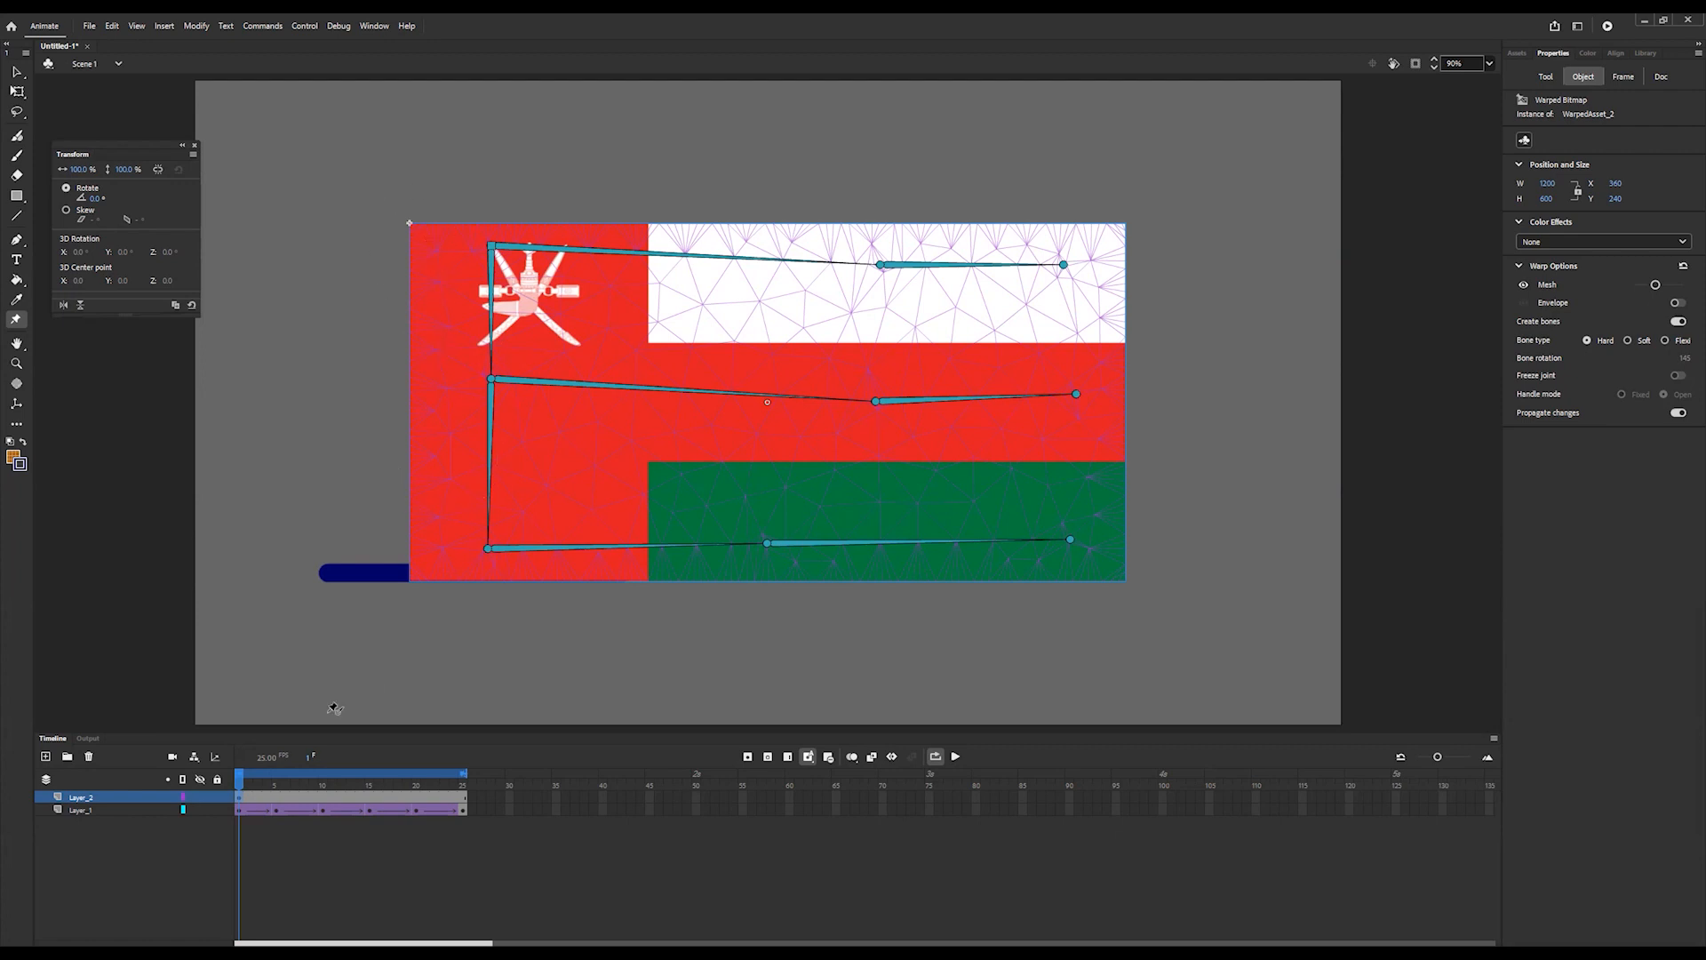
- At frame 5, pose the flag with the free ends of its white, red and green stripes bent upward
click(275, 787)
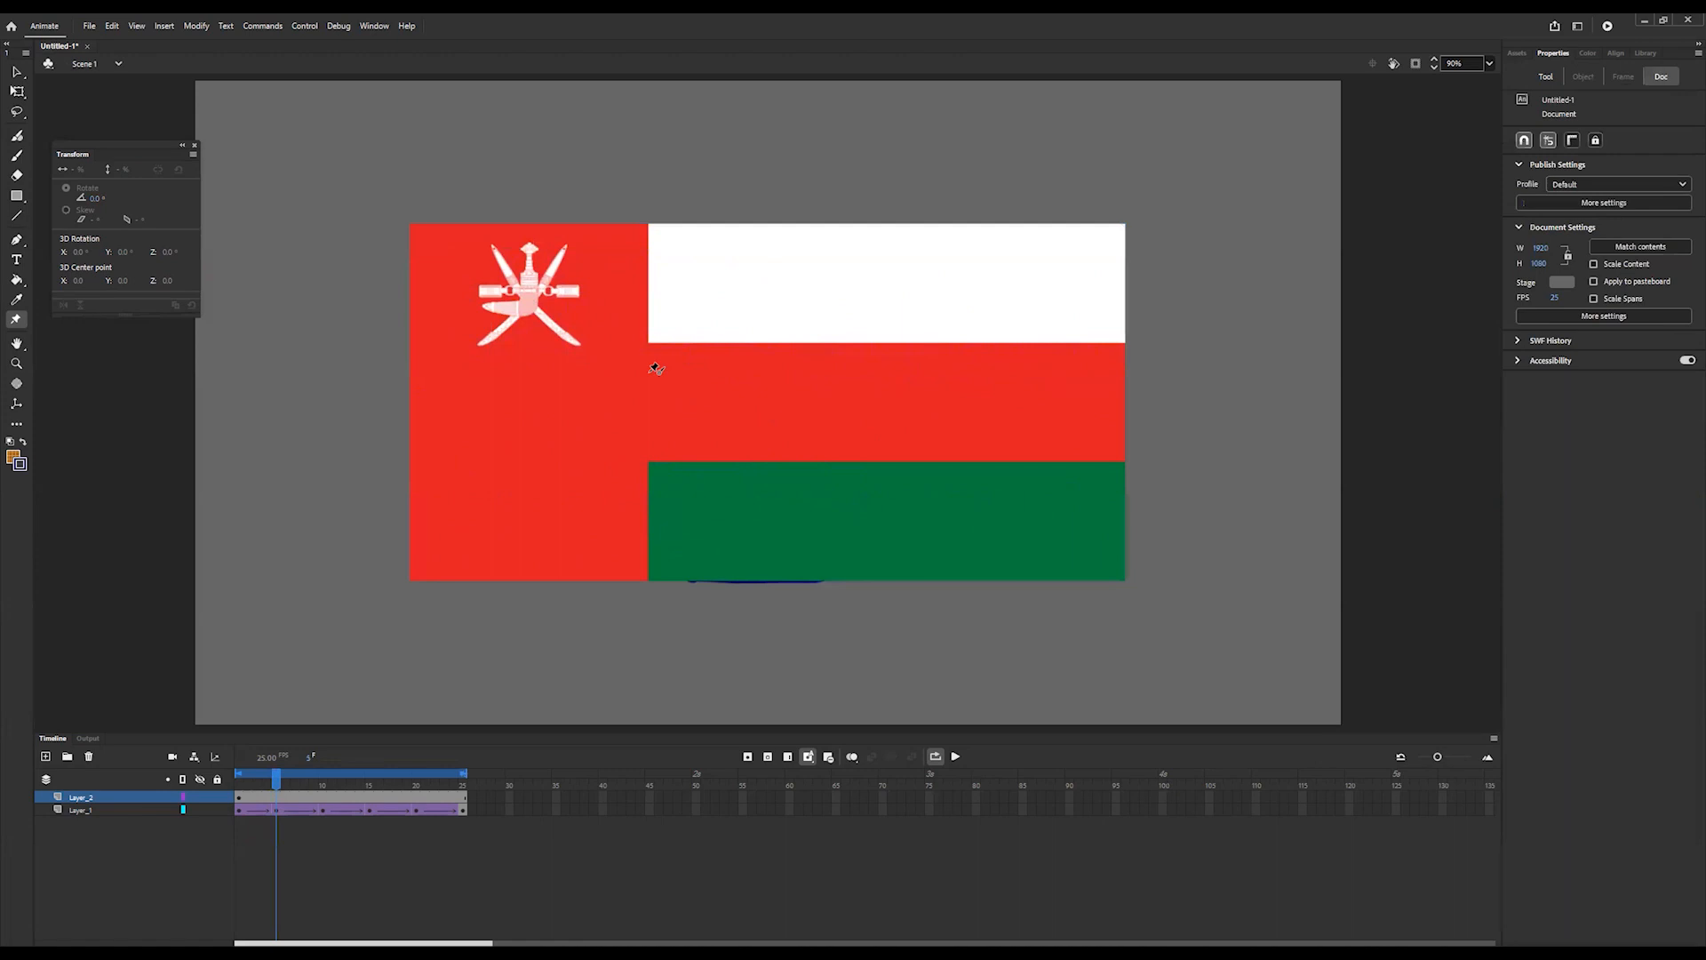
click(488, 328)
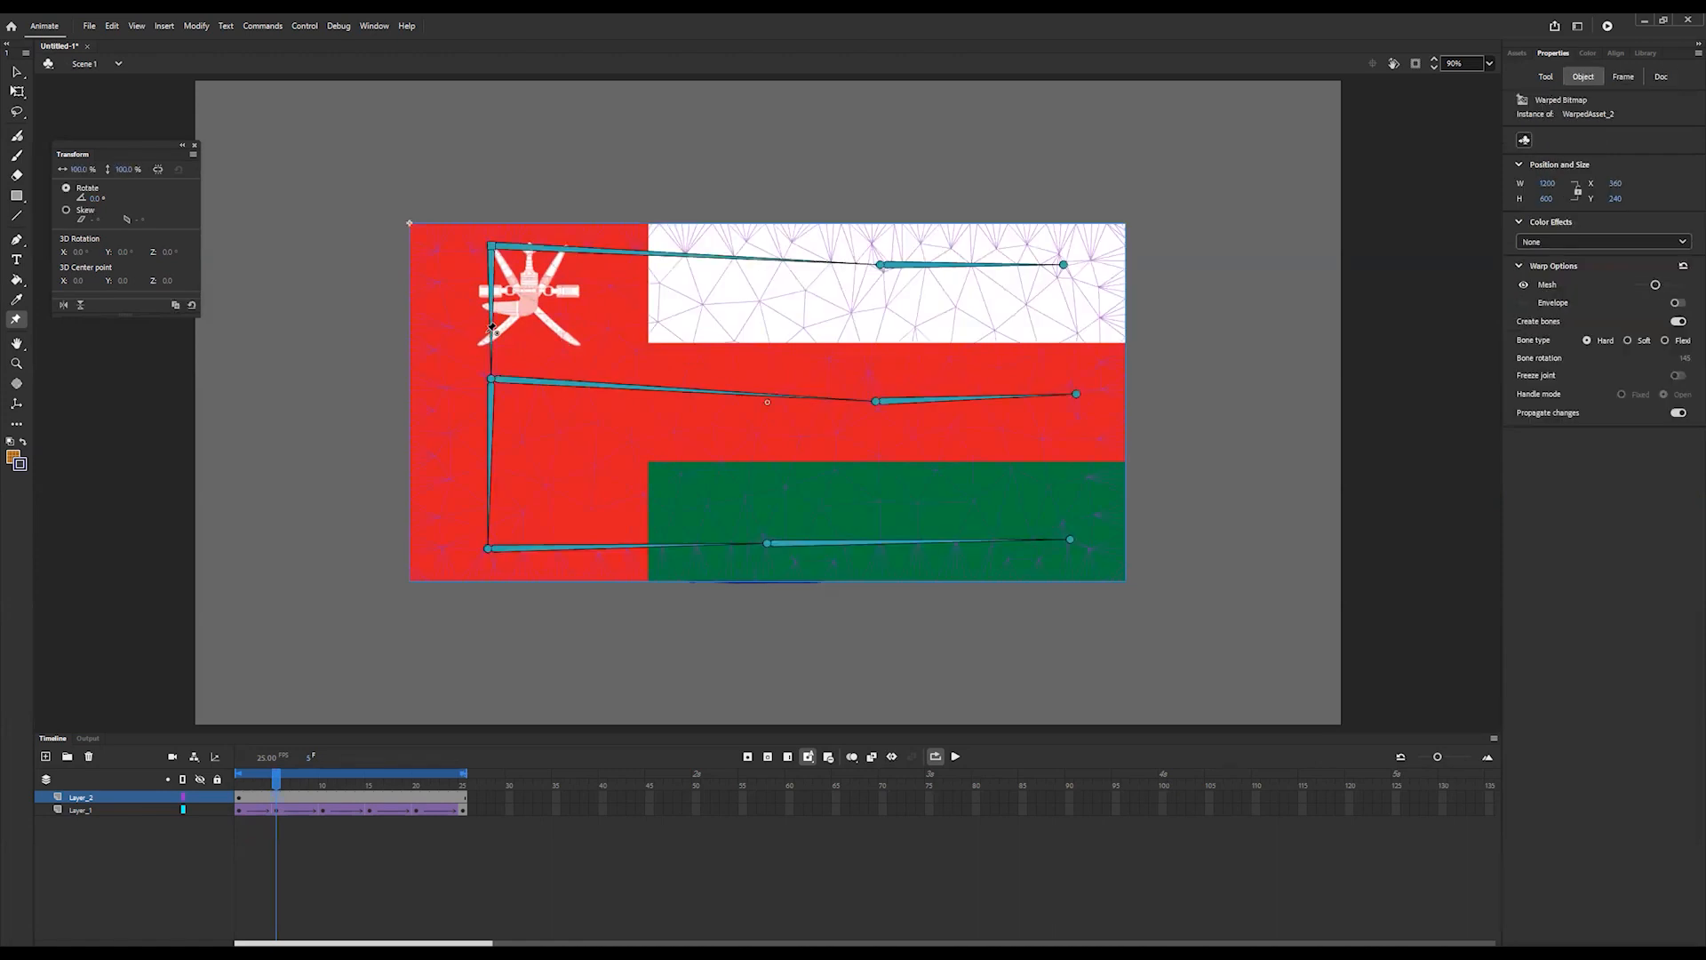
drag(866, 266, 1038, 215)
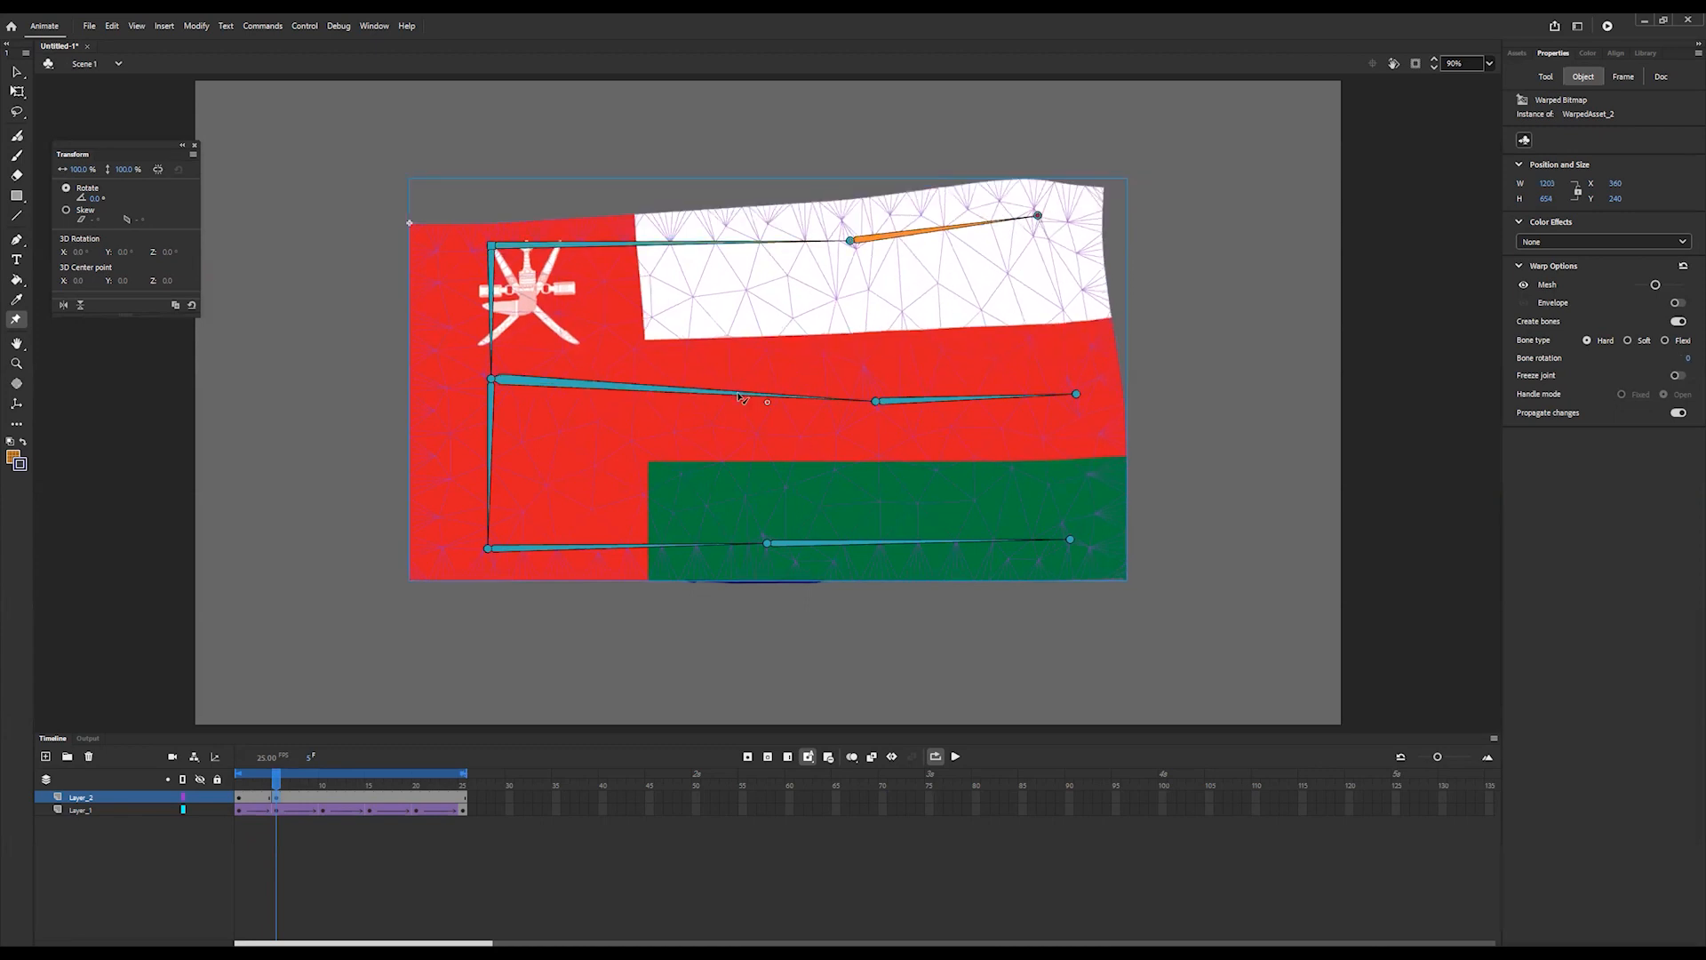
drag(876, 402, 1064, 340)
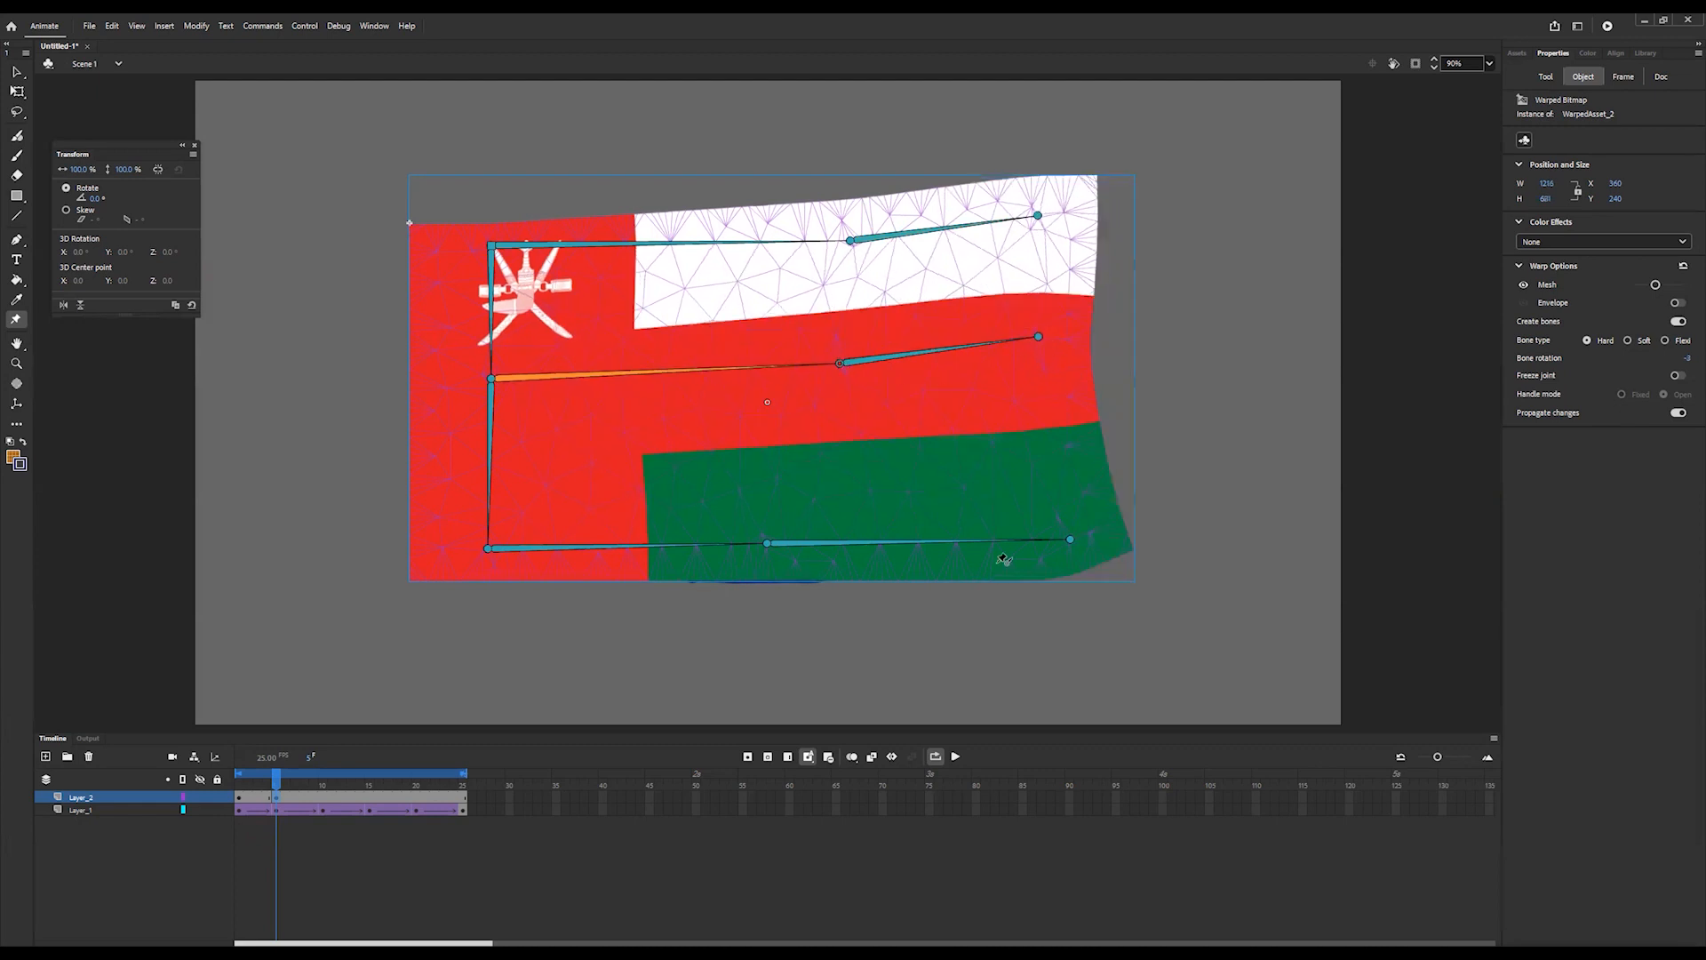
drag(765, 541, 770, 492)
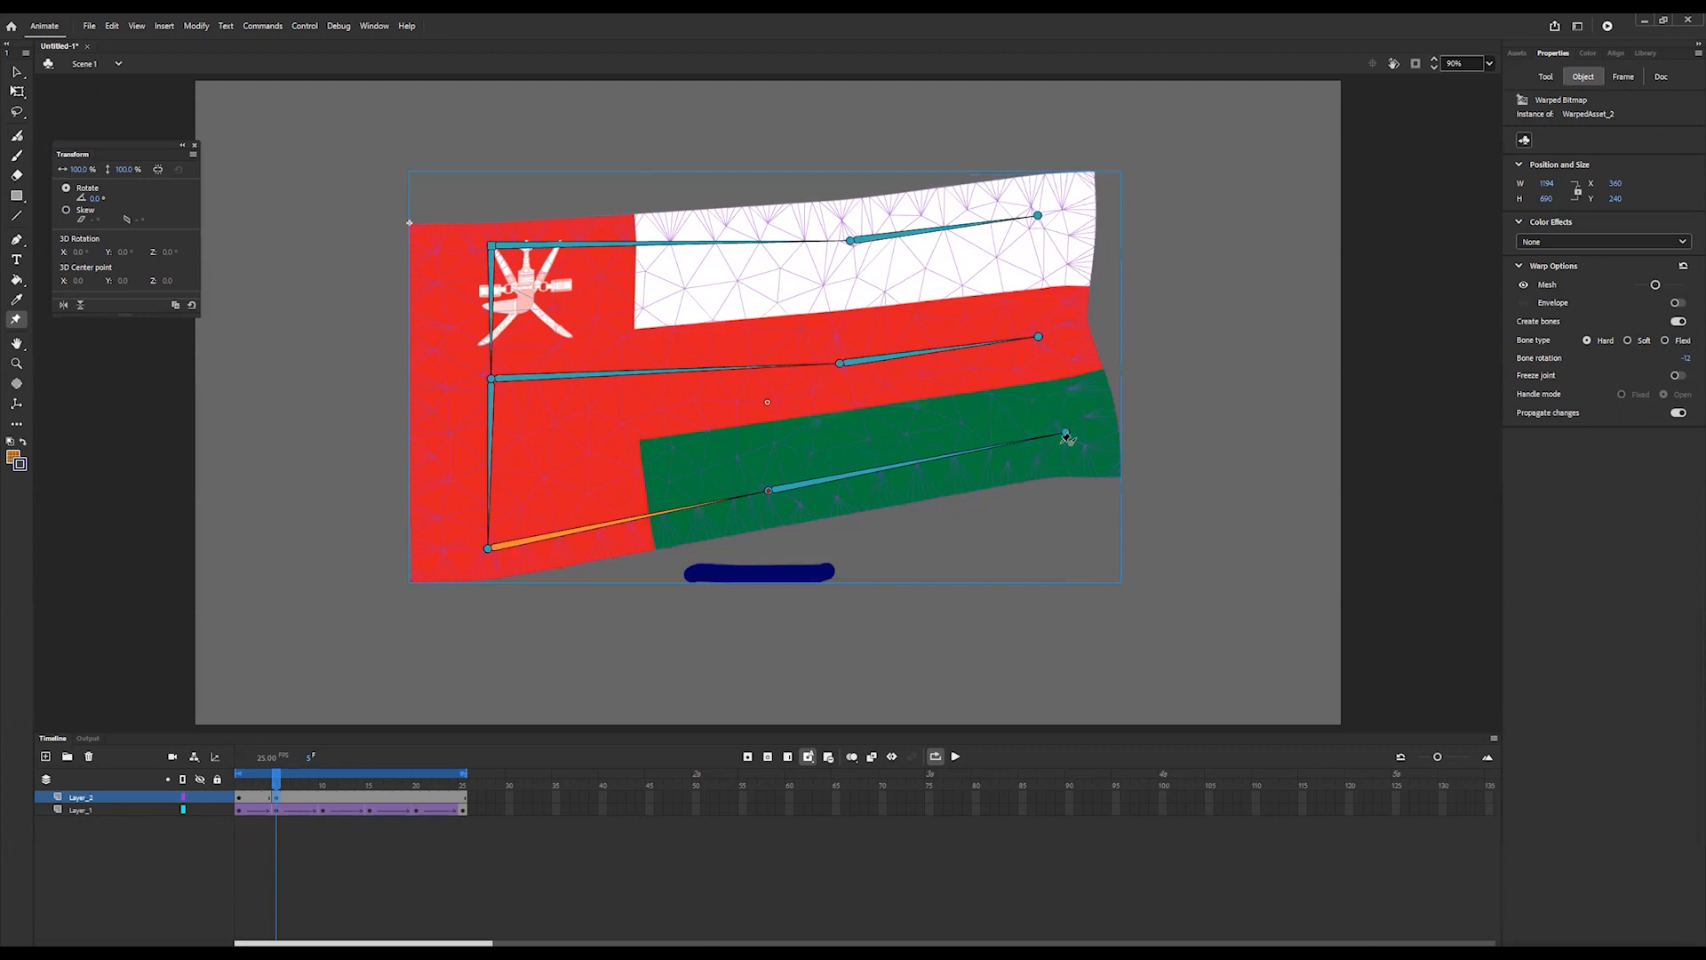
drag(1067, 436, 1010, 499)
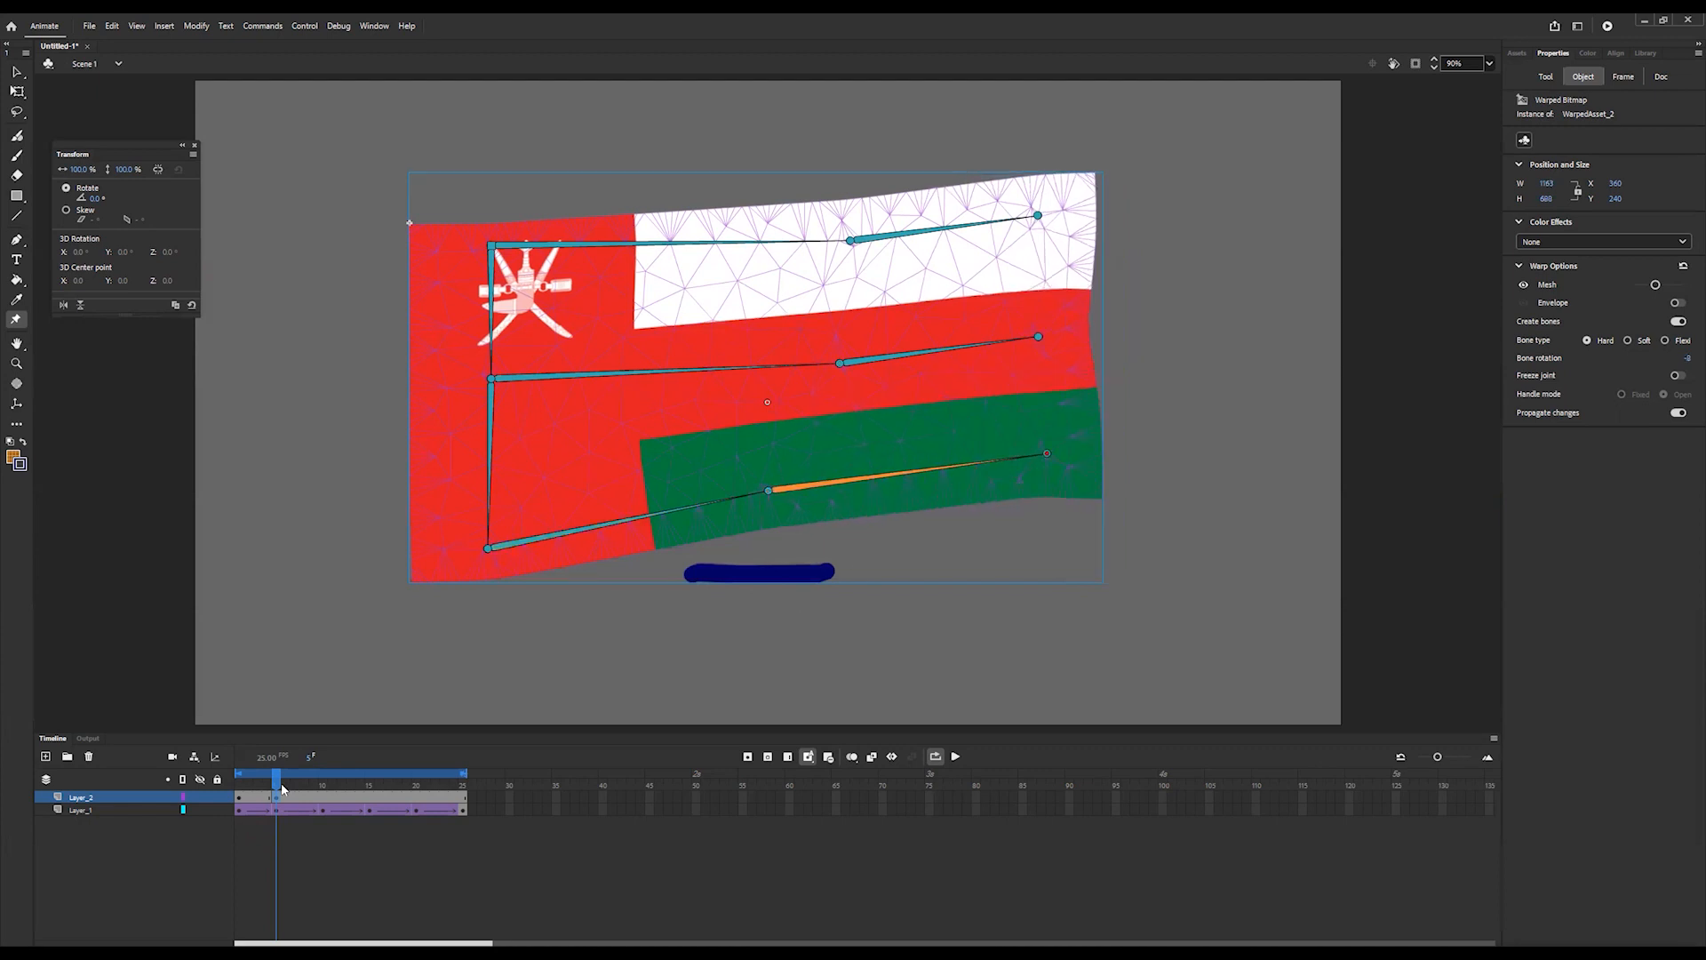
- At frame 10, pose the flag with all three horizontal bone chains sloping downward toward the free edge
click(323, 797)
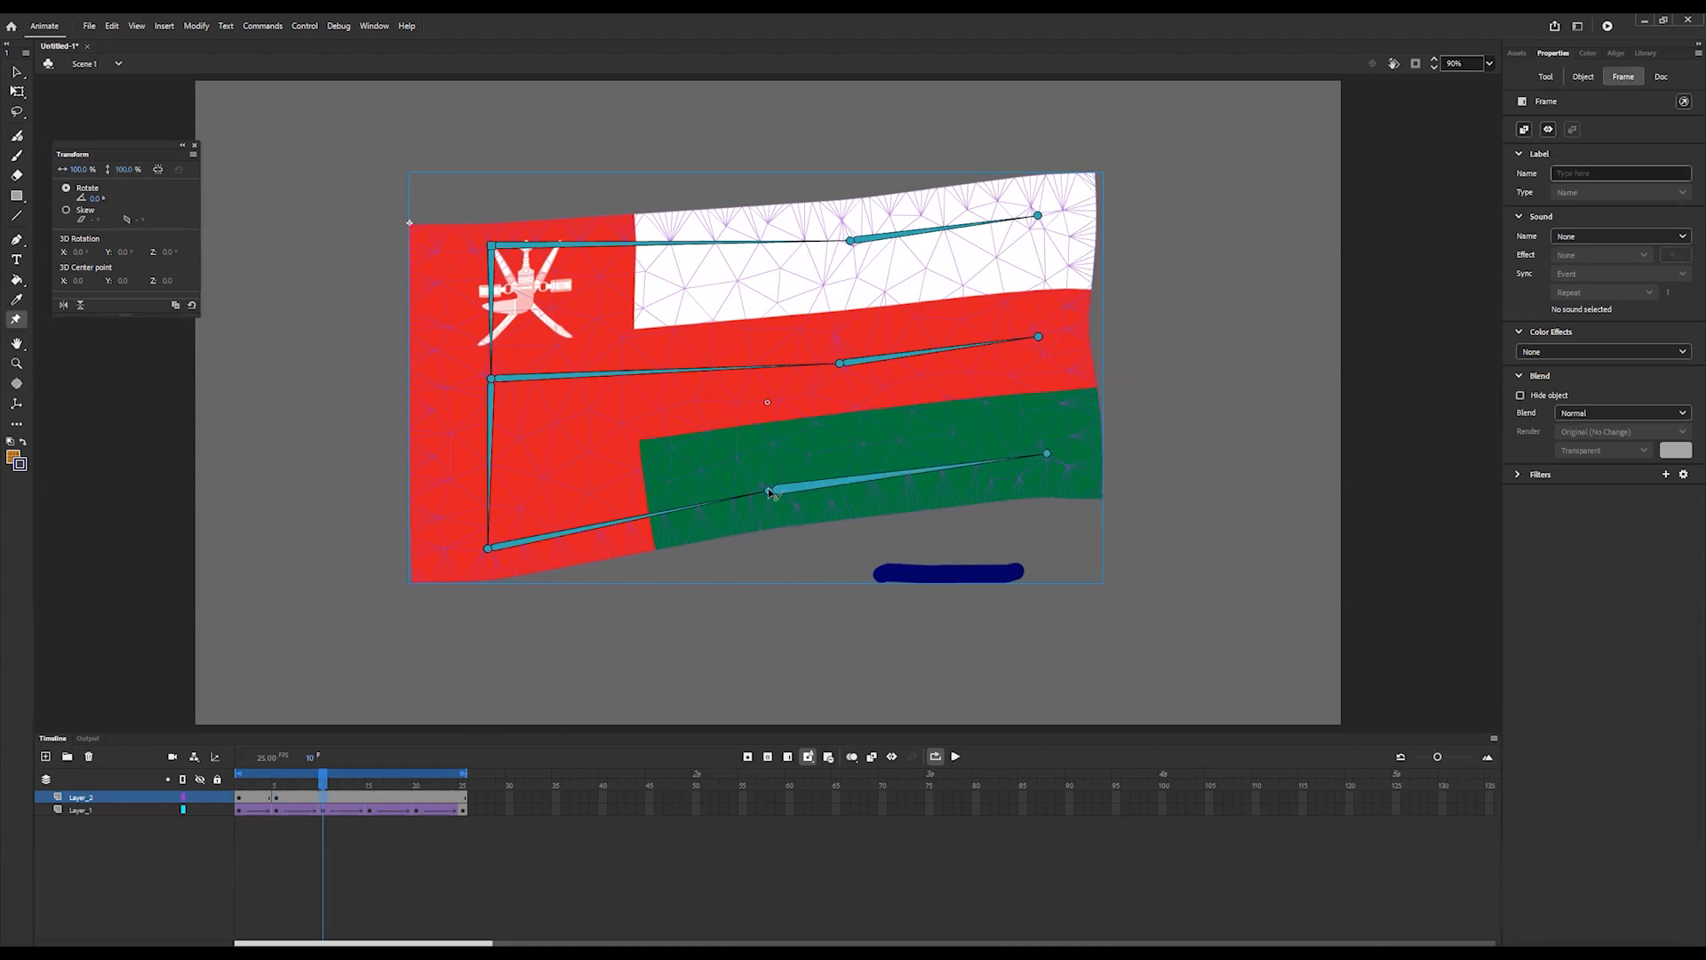
drag(758, 533, 754, 558)
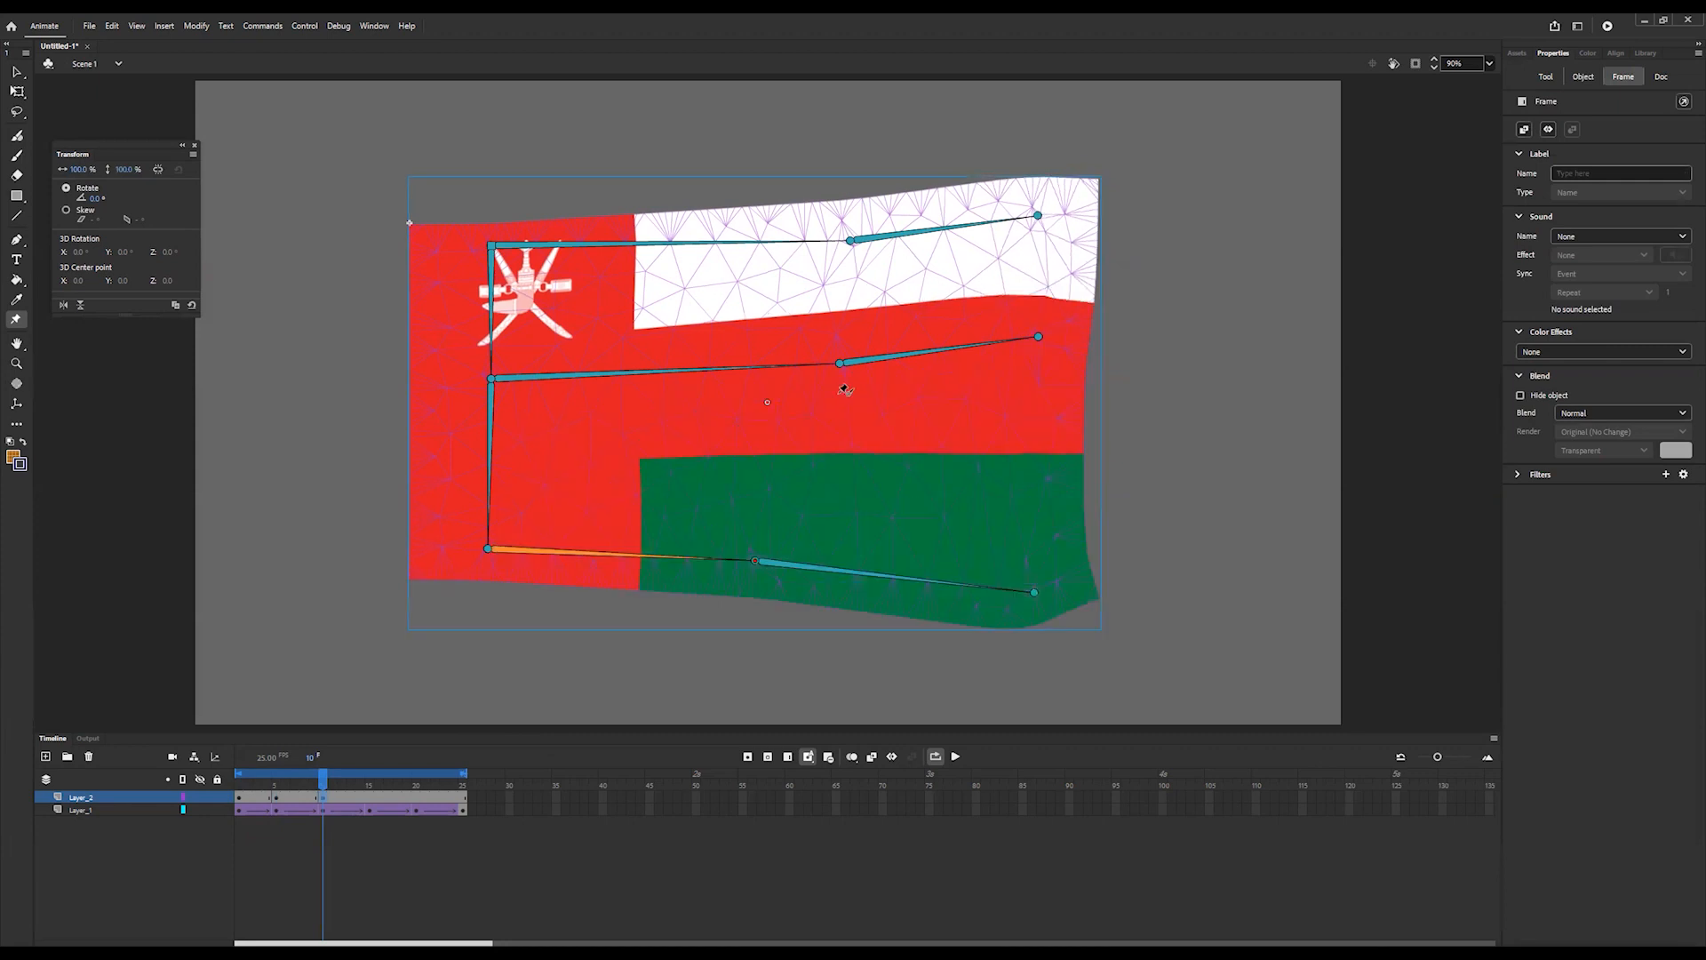
drag(839, 363, 807, 452)
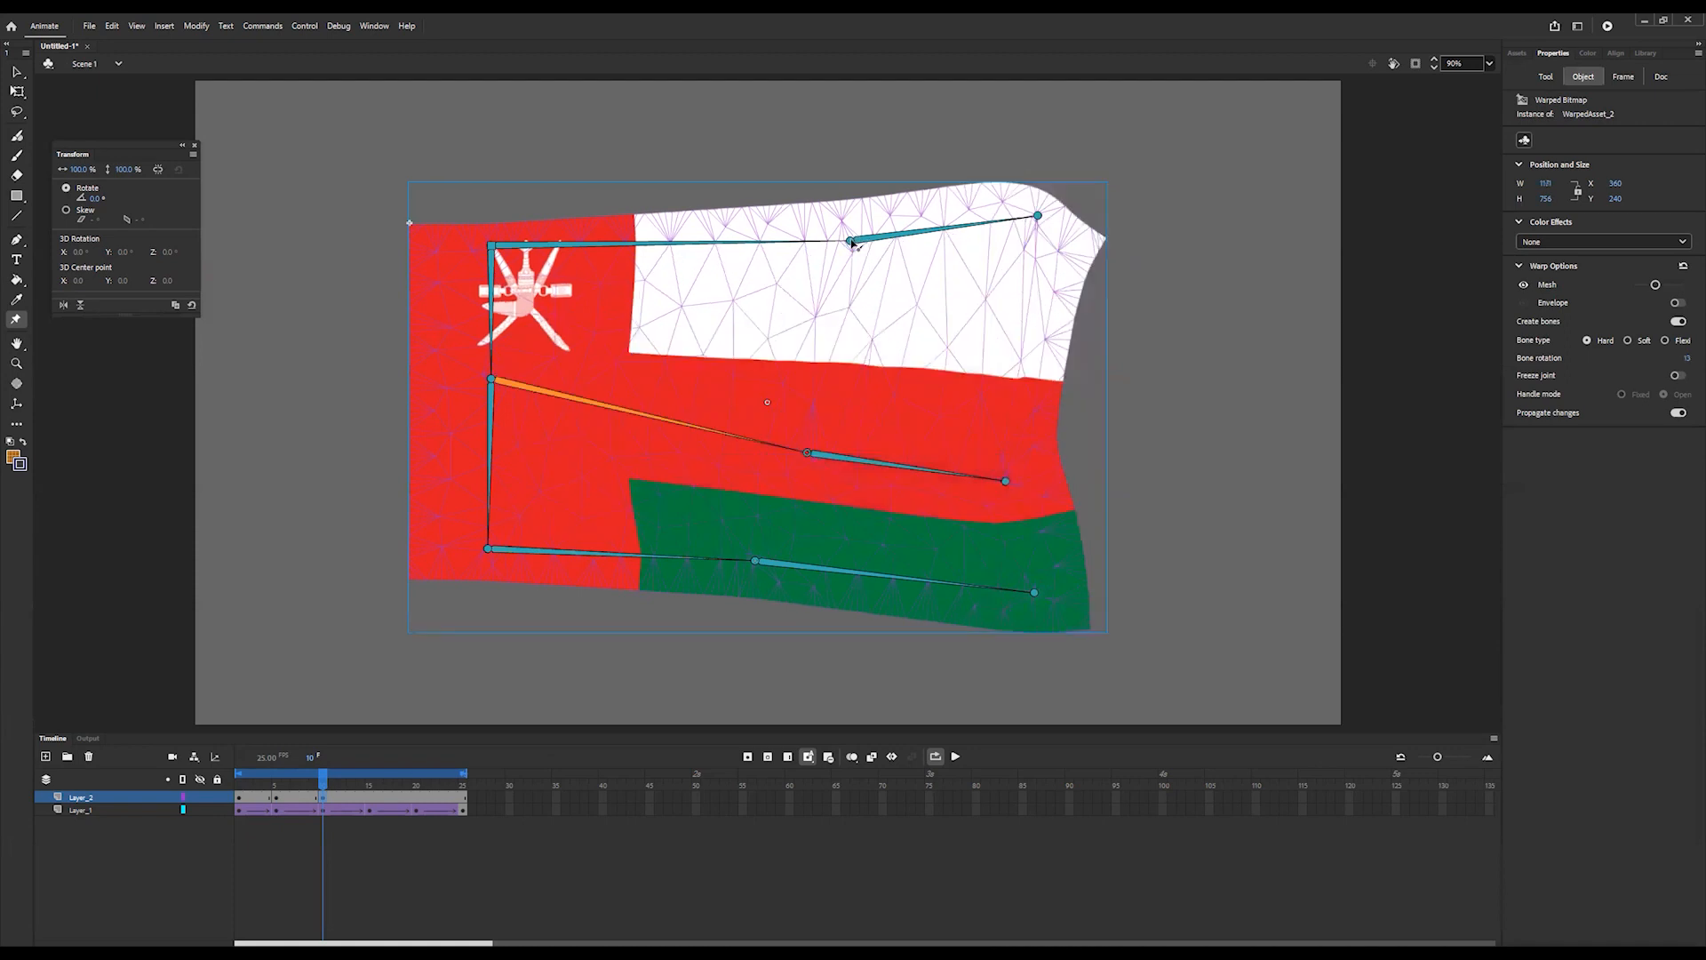
drag(851, 241, 842, 315)
drag(1023, 340, 1043, 340)
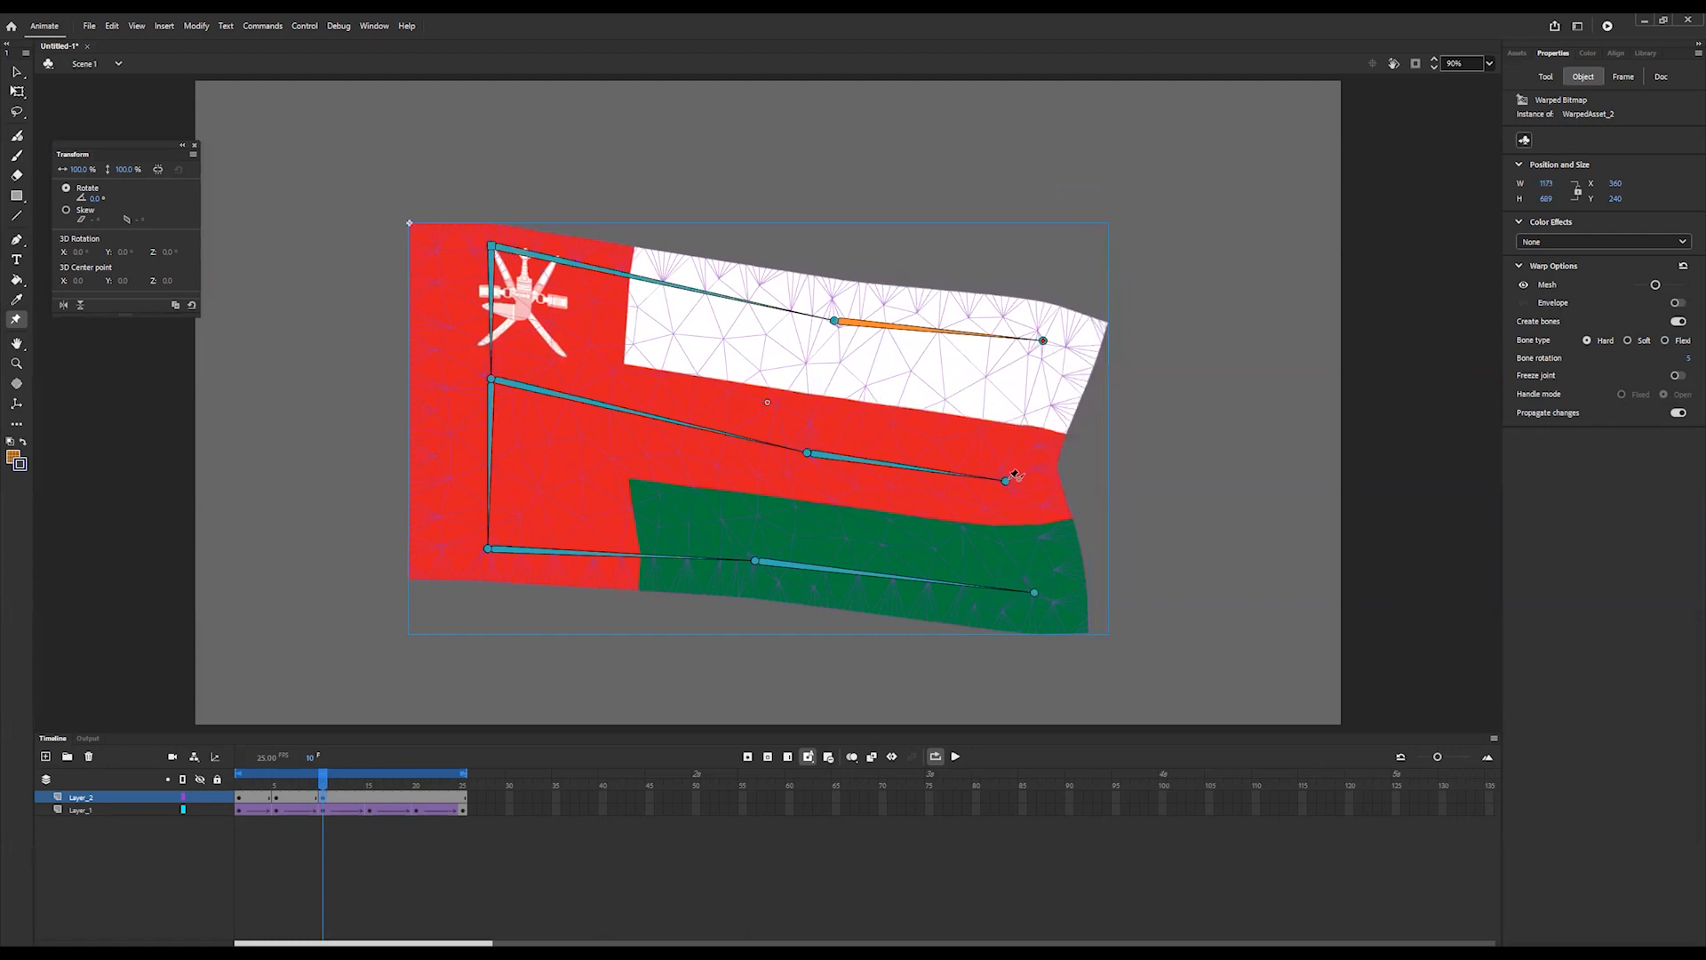
drag(1007, 481, 1074, 482)
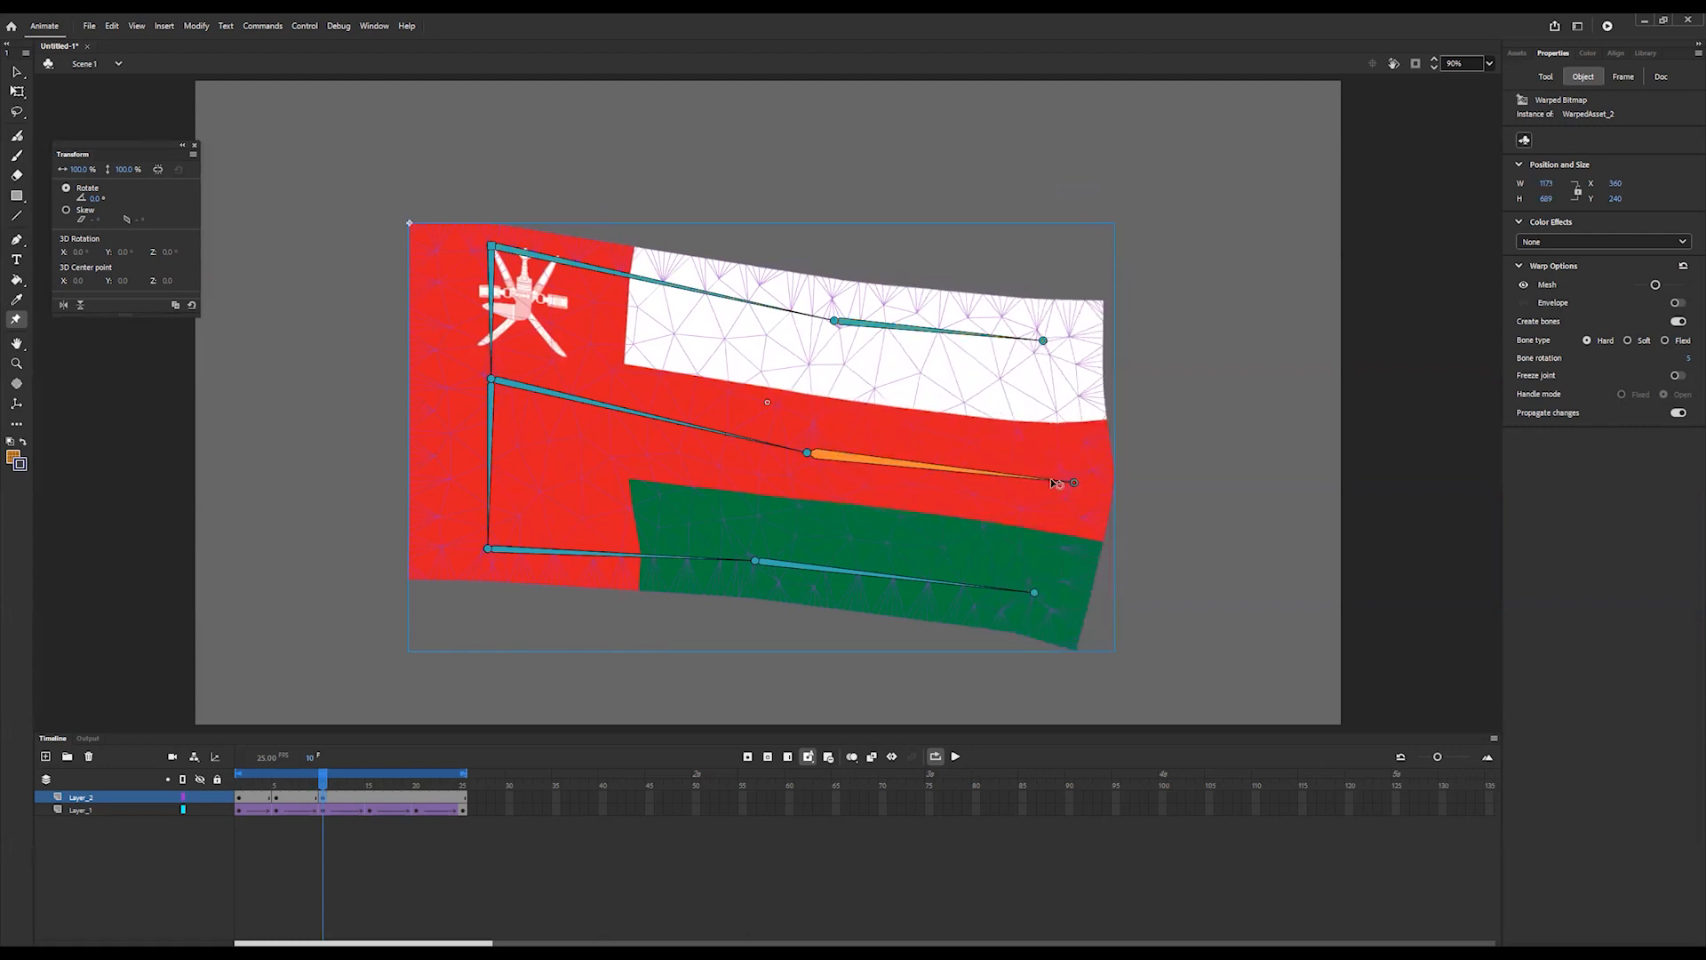
- At frame 15, swing the flag's three horizontal bone chains upward and adjust the middle and top end joints
click(368, 799)
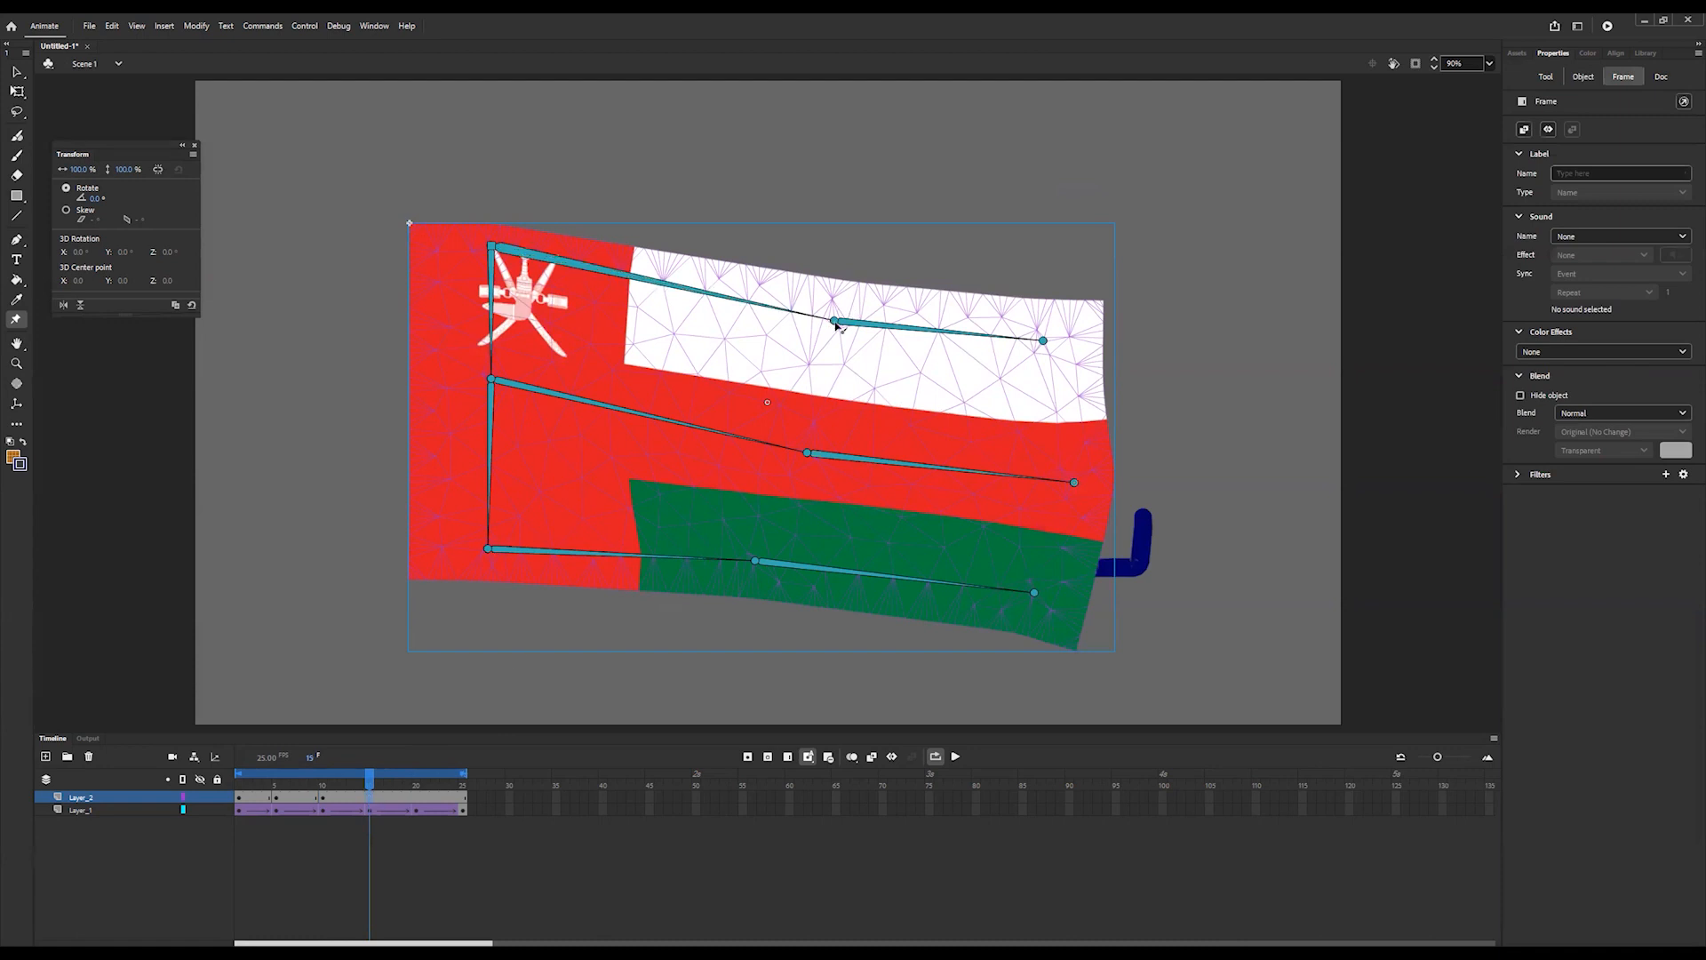
drag(835, 321, 836, 246)
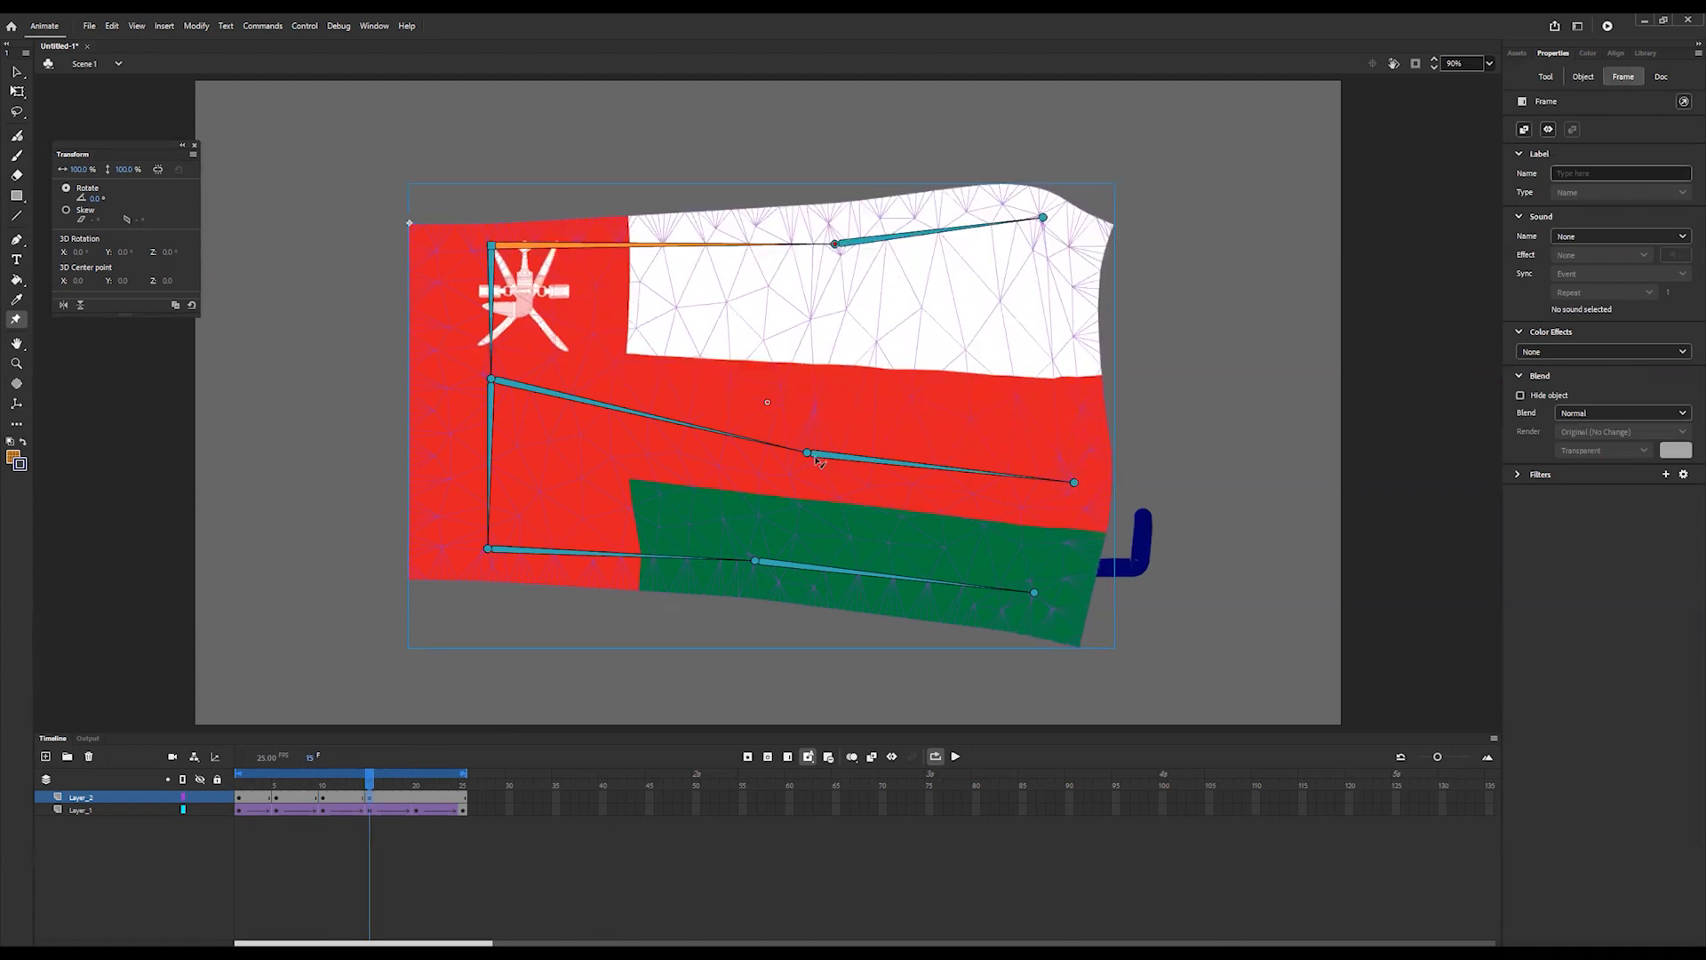
drag(808, 440, 823, 357)
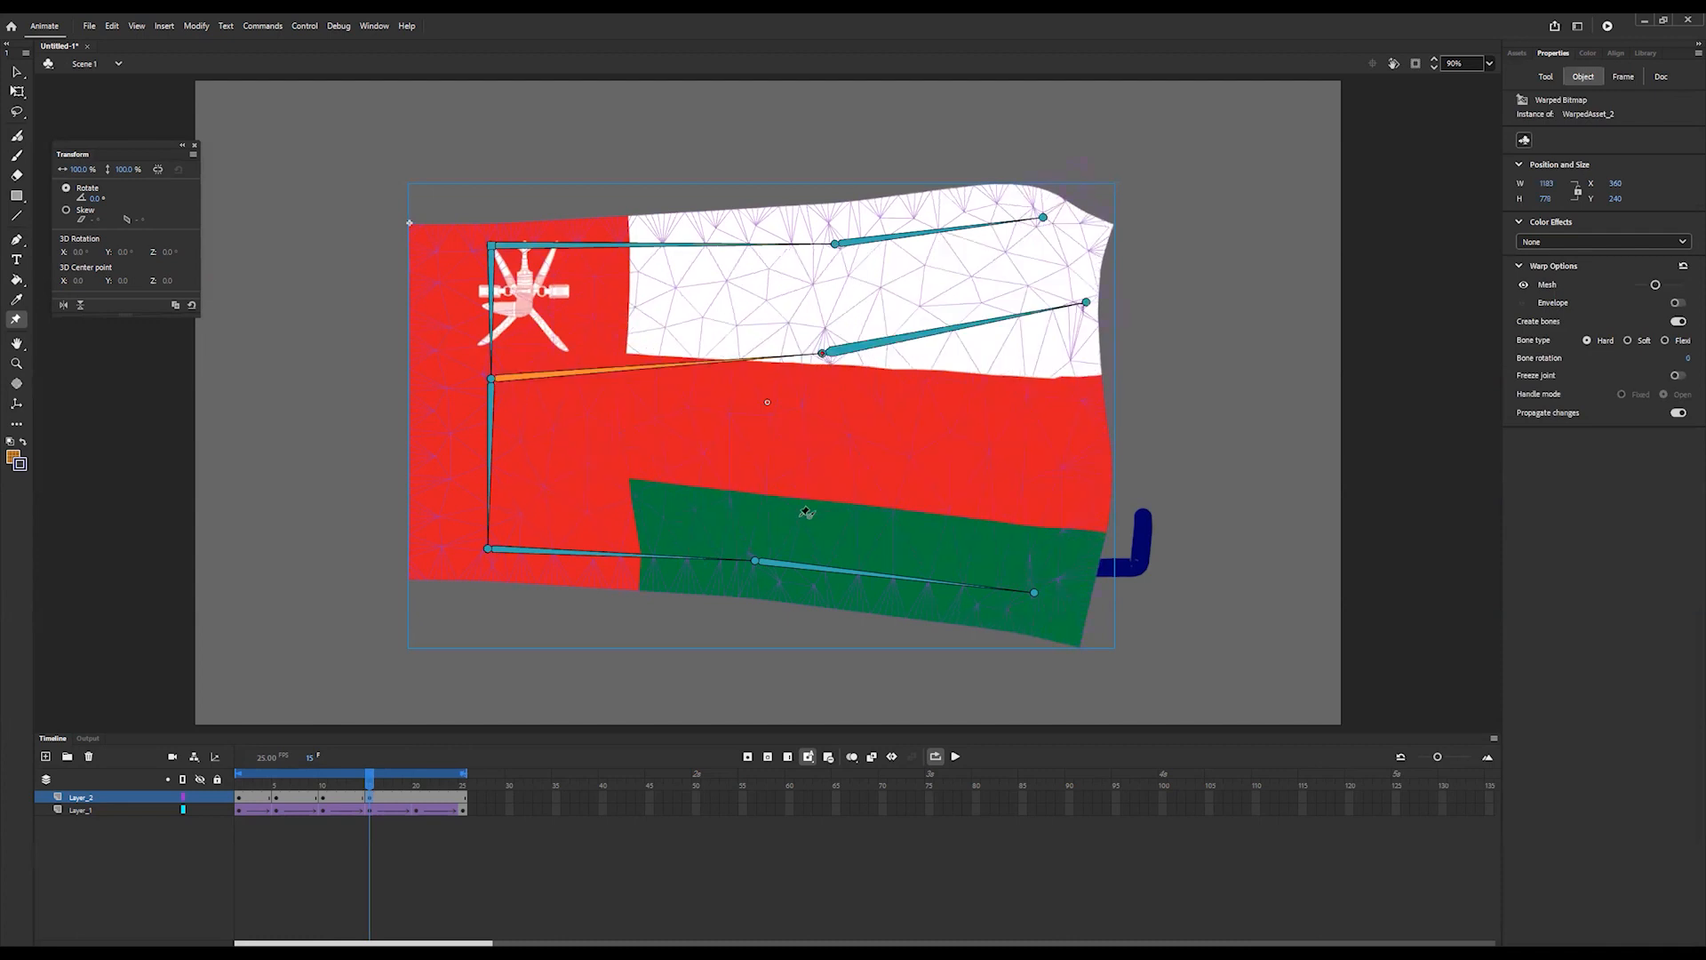
drag(762, 560, 849, 472)
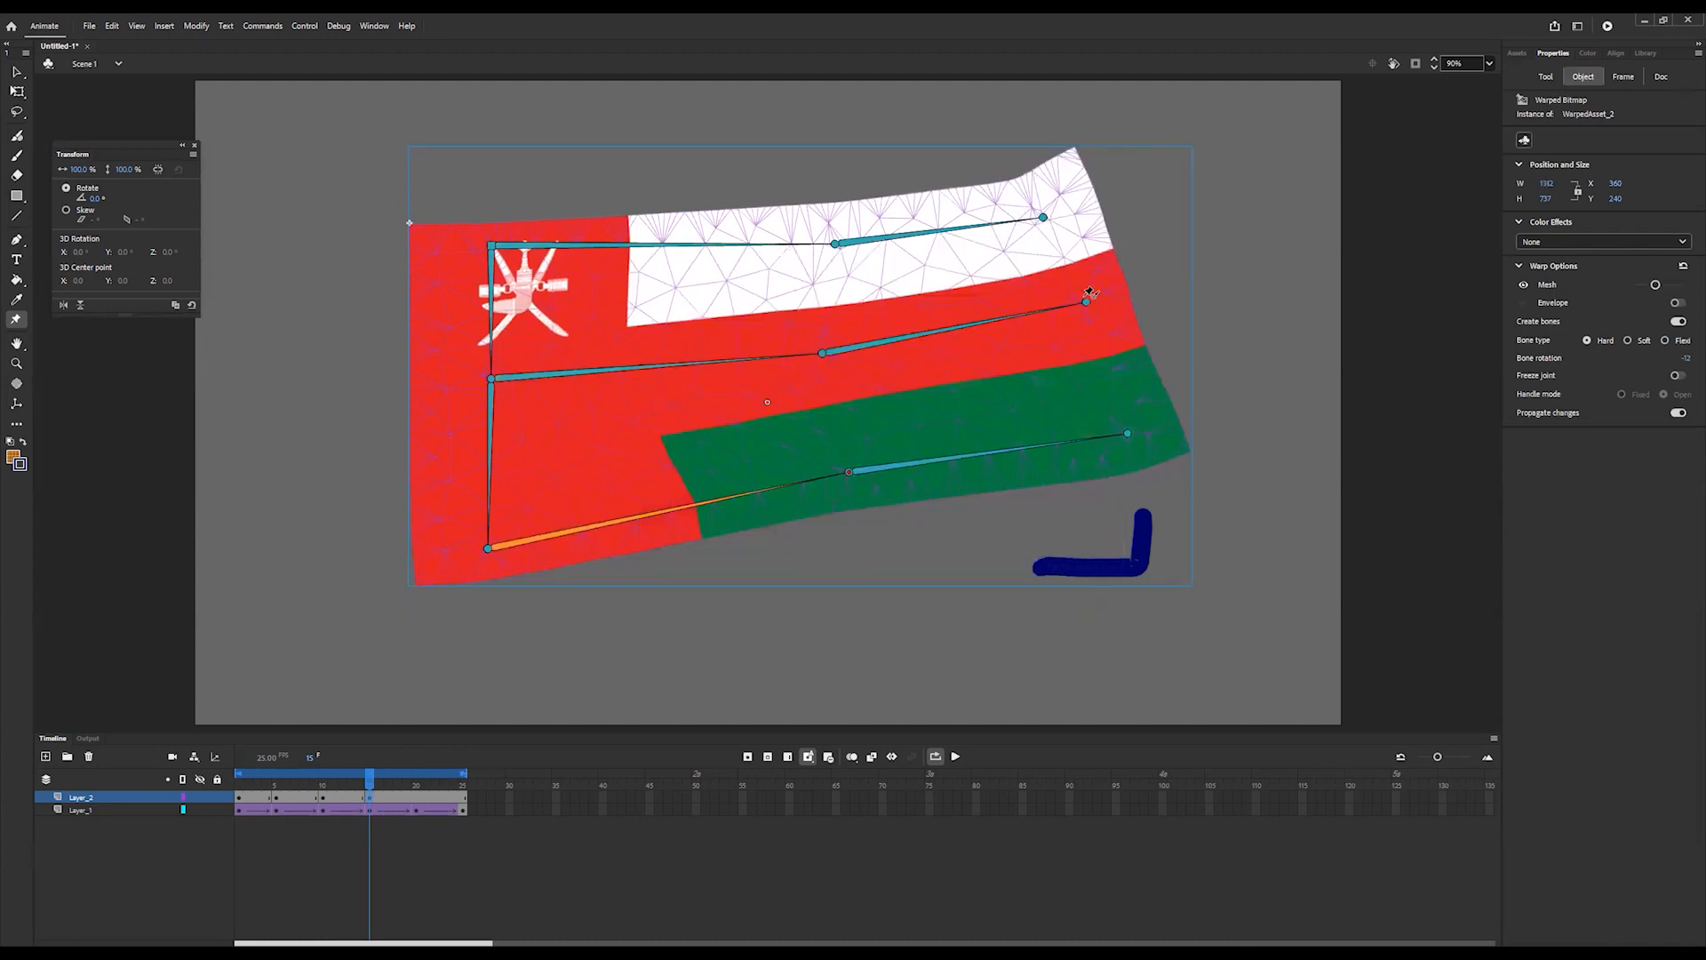
drag(1084, 303, 1051, 306)
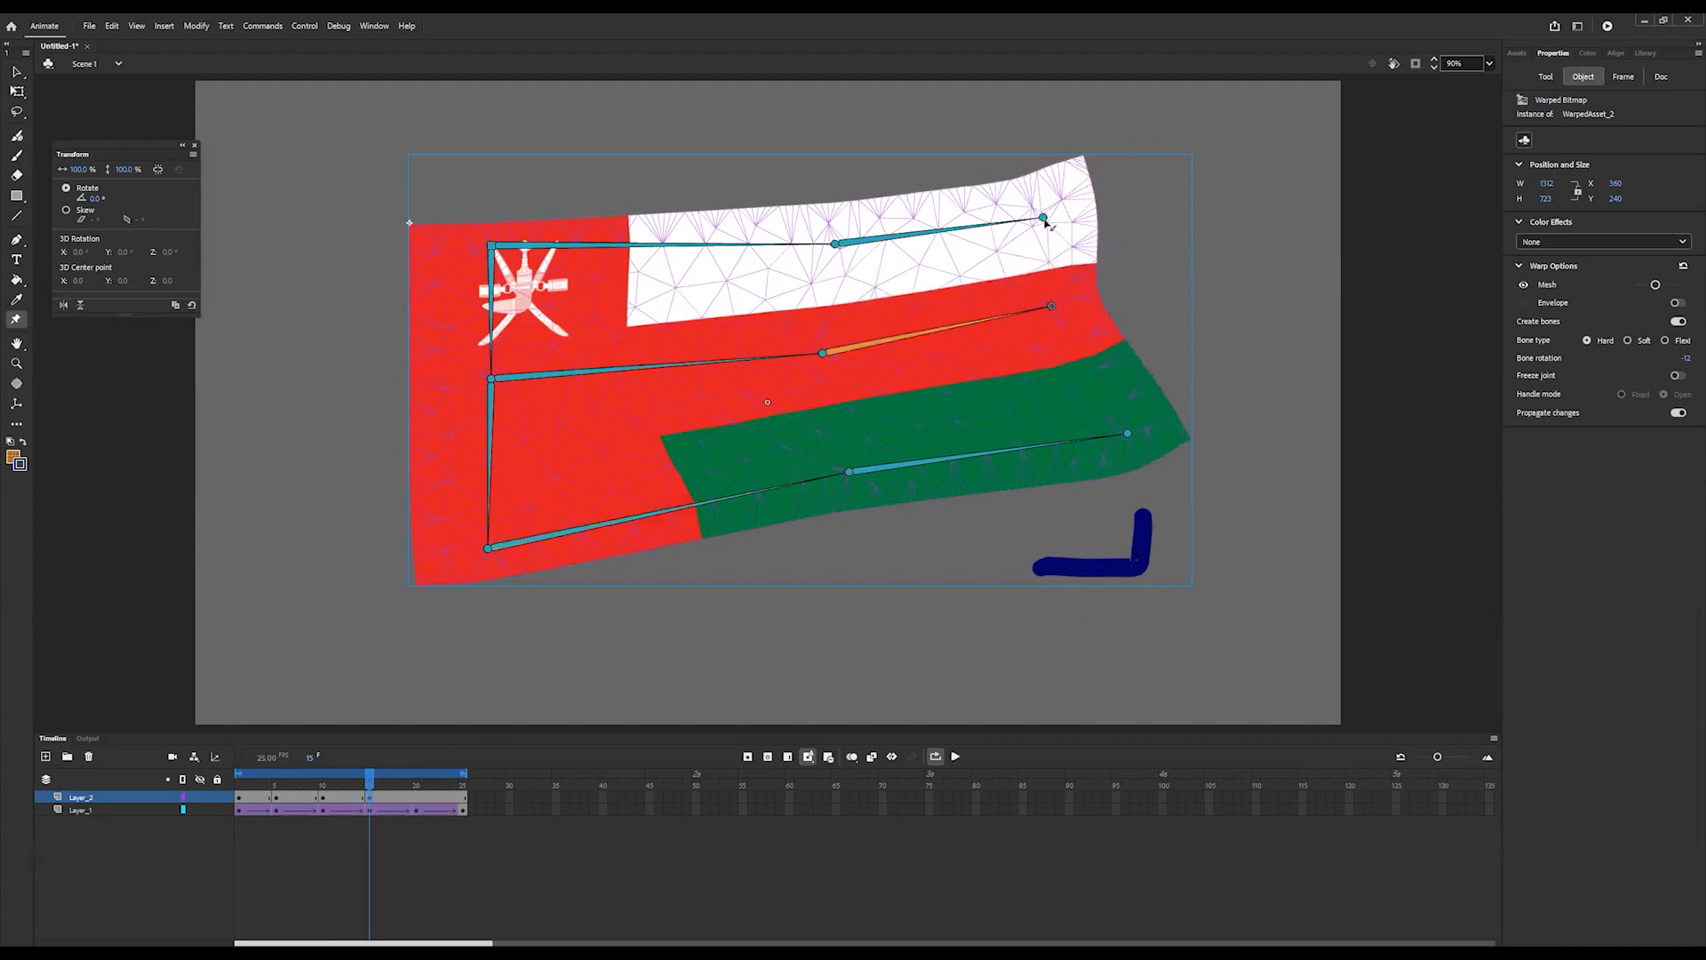
drag(1046, 219, 1055, 202)
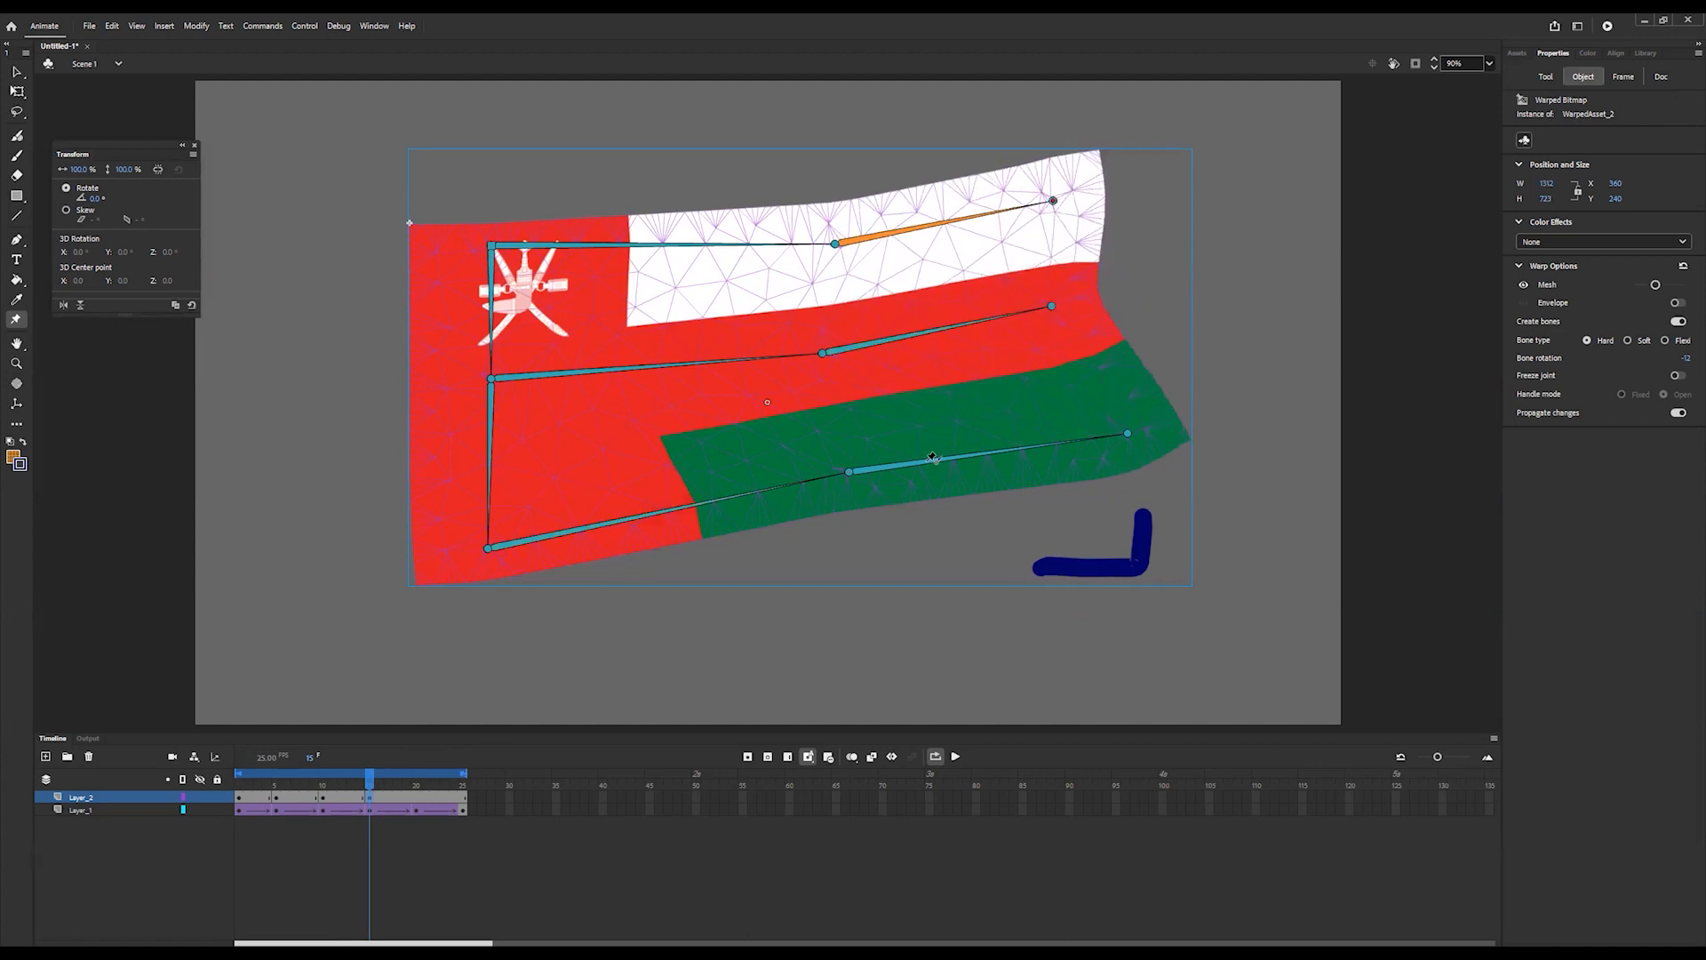
- At frame 20, lower the flag's three horizontal bone chains again and even out the free edge at the middle stripe
click(414, 796)
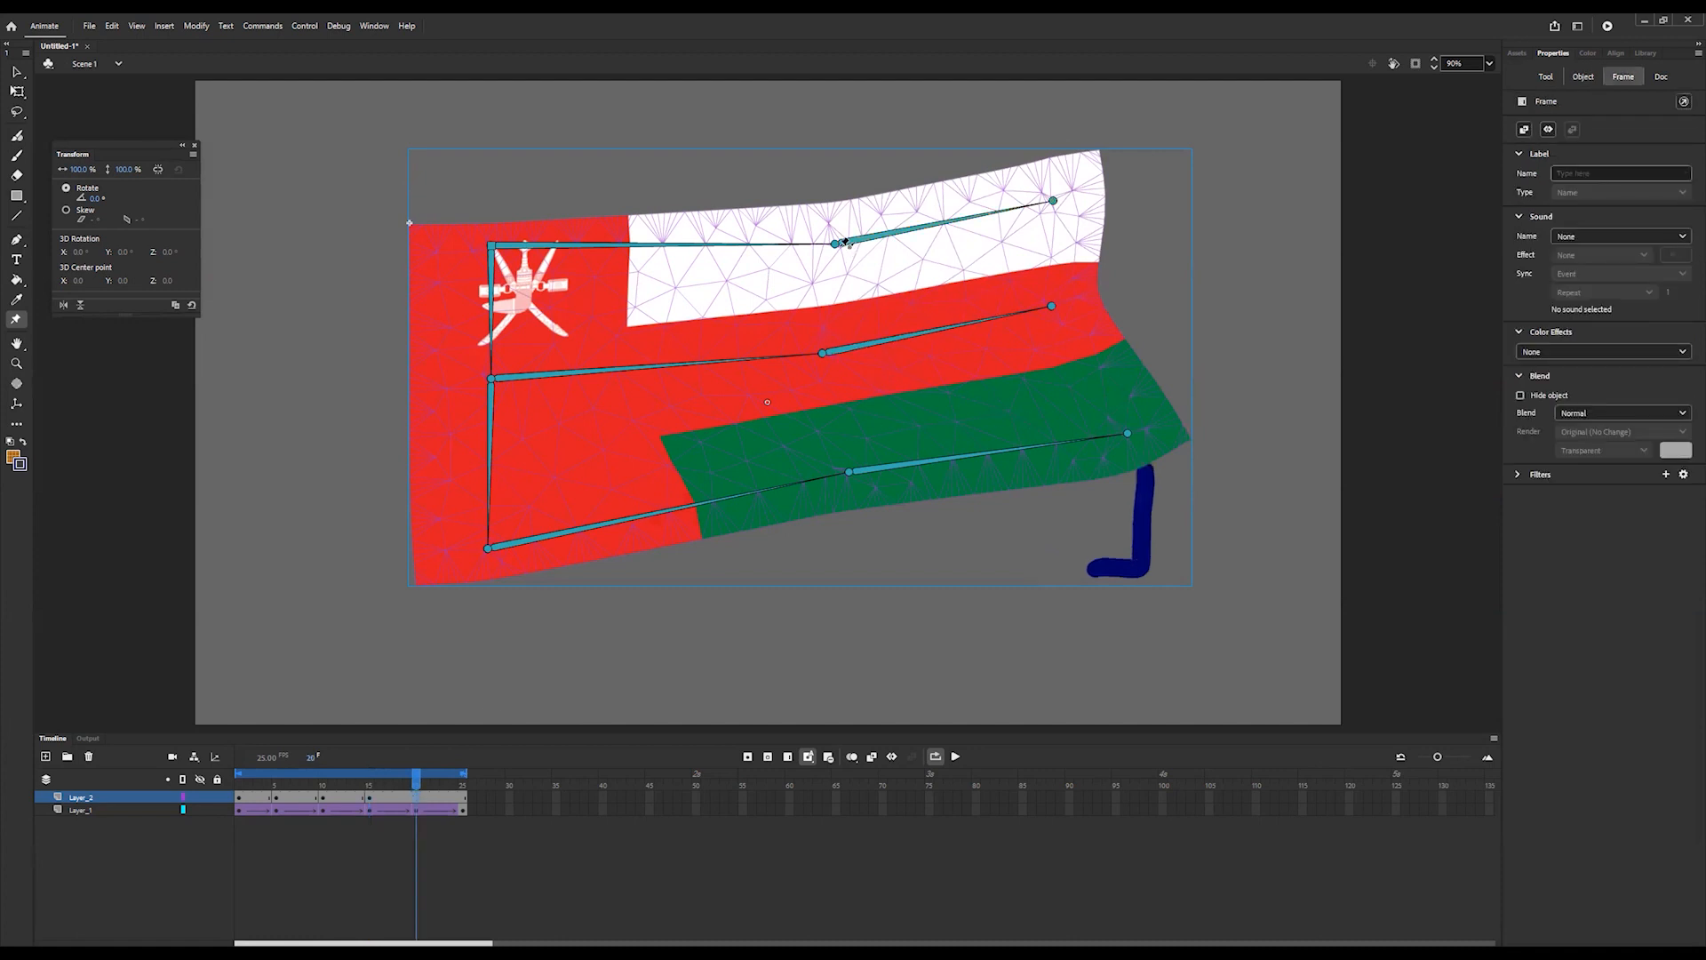
drag(835, 244, 799, 572)
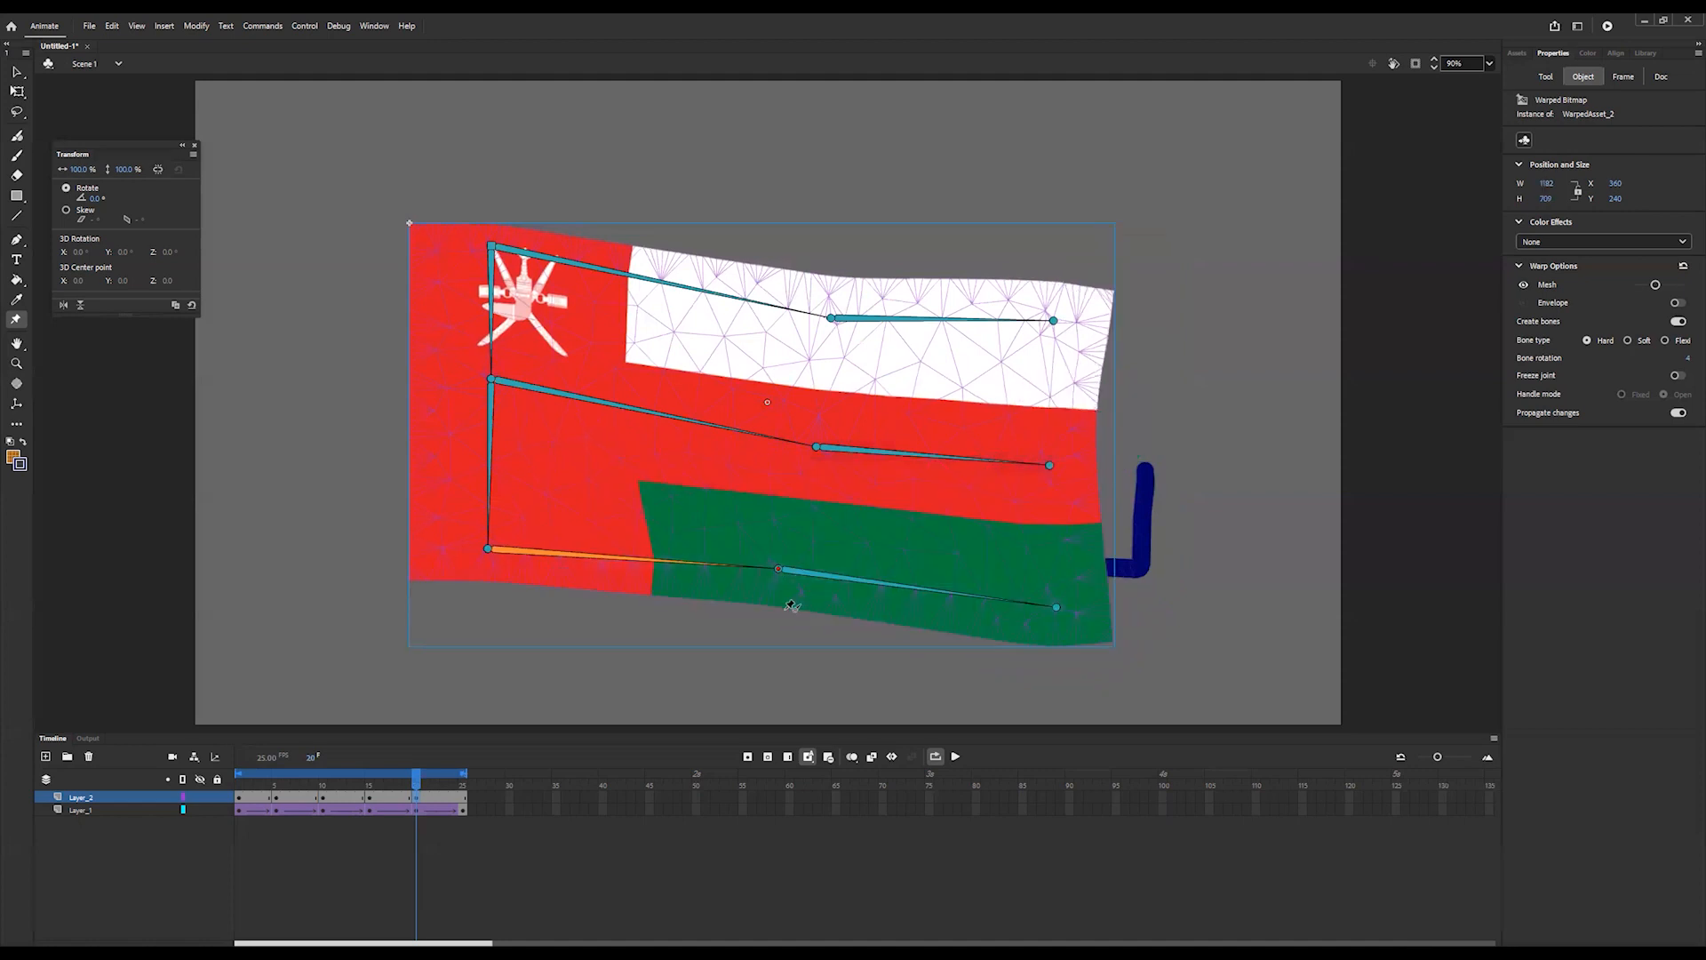
drag(1051, 465, 1071, 465)
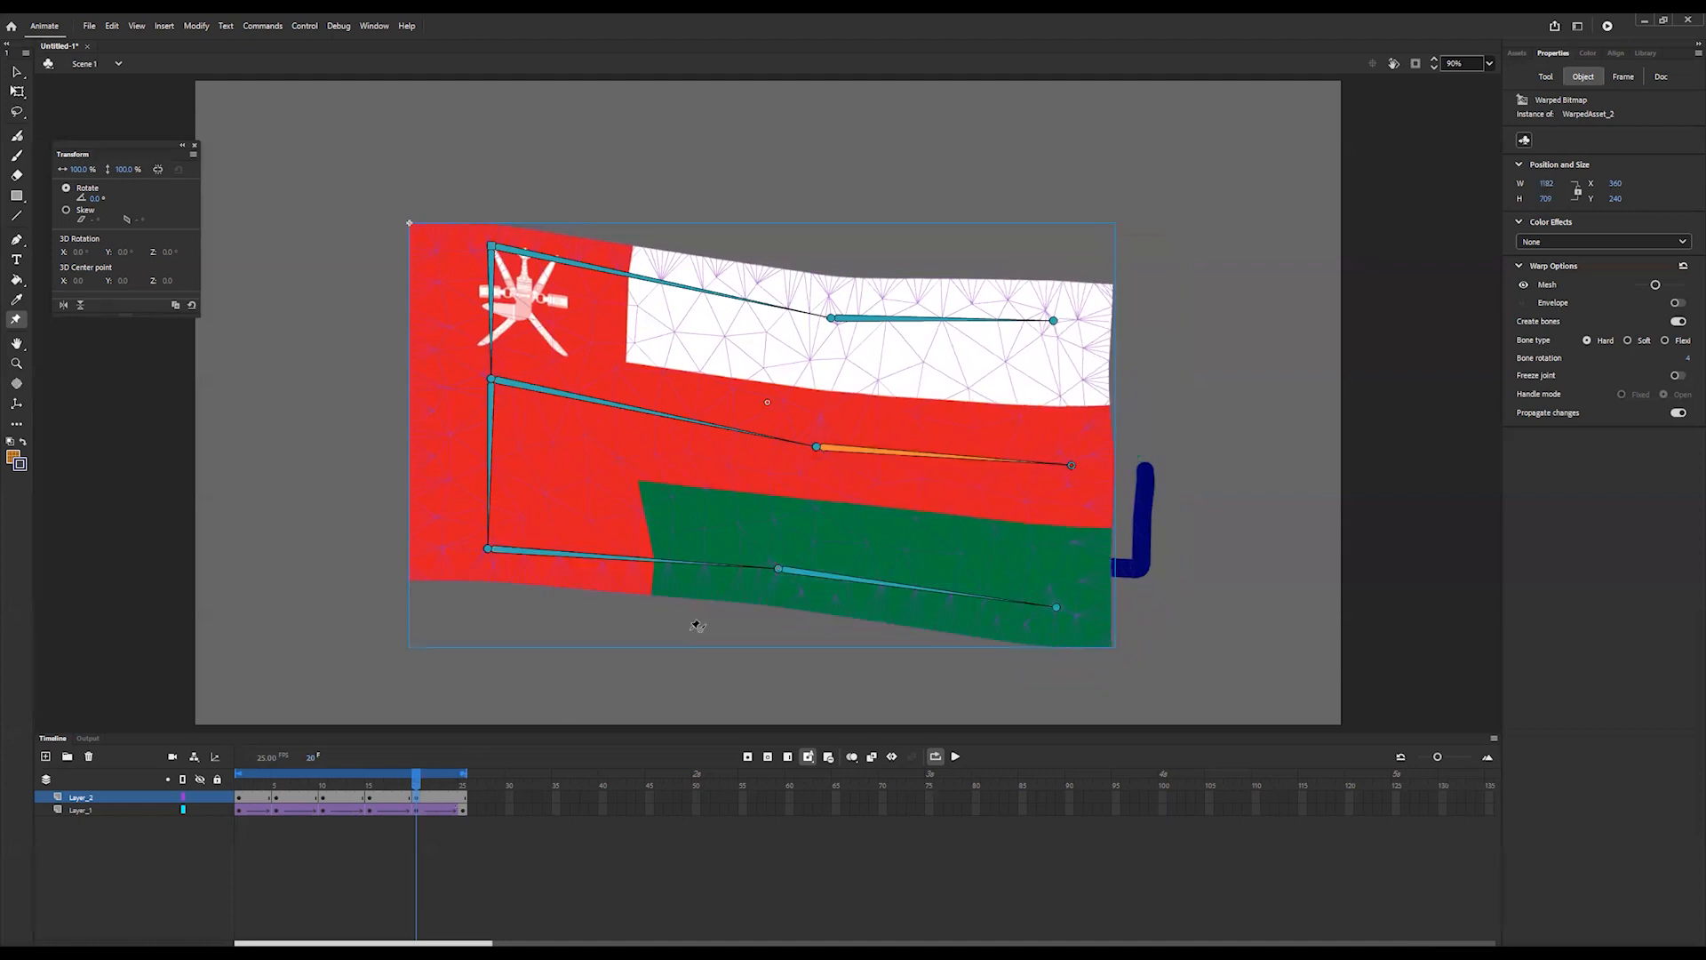
- At frame 25, swing the flag's three horizontal bone chains upward by raising their middle joints
click(461, 799)
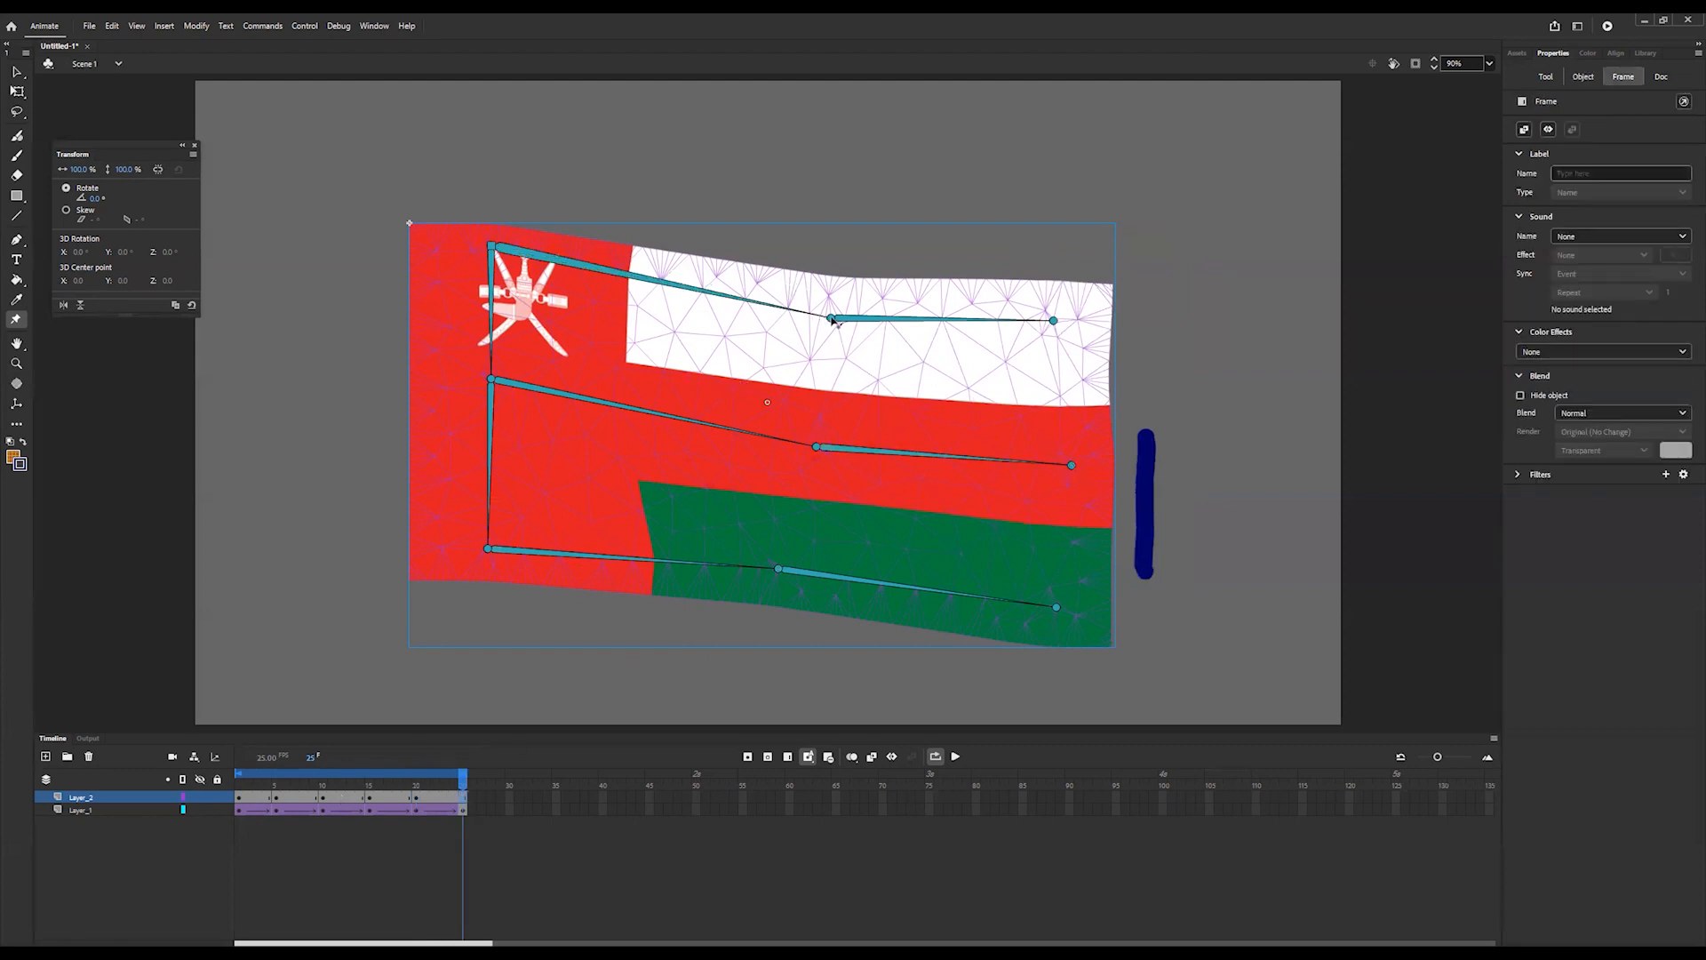
drag(832, 318, 834, 265)
drag(816, 446, 813, 386)
drag(778, 569, 818, 513)
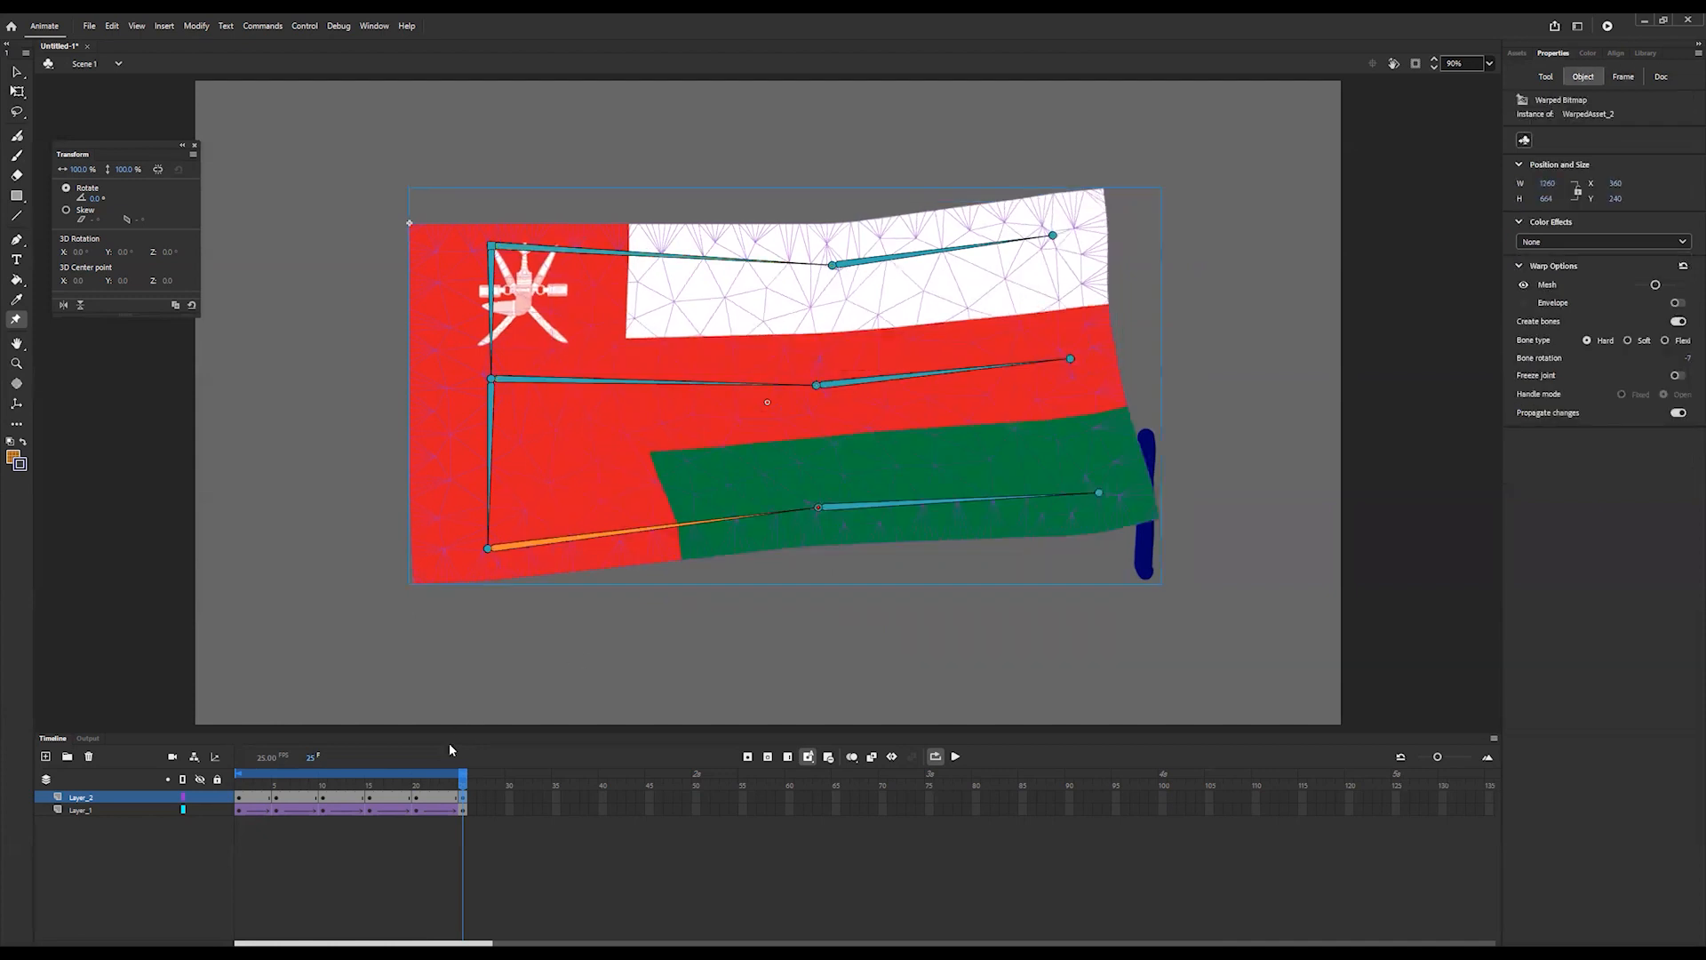
- Add classic tweens to the flag layer's keyframe spans from frame 1 to 5, 5 to 10 and 10 to 15
click(247, 800)
right_click(247, 800)
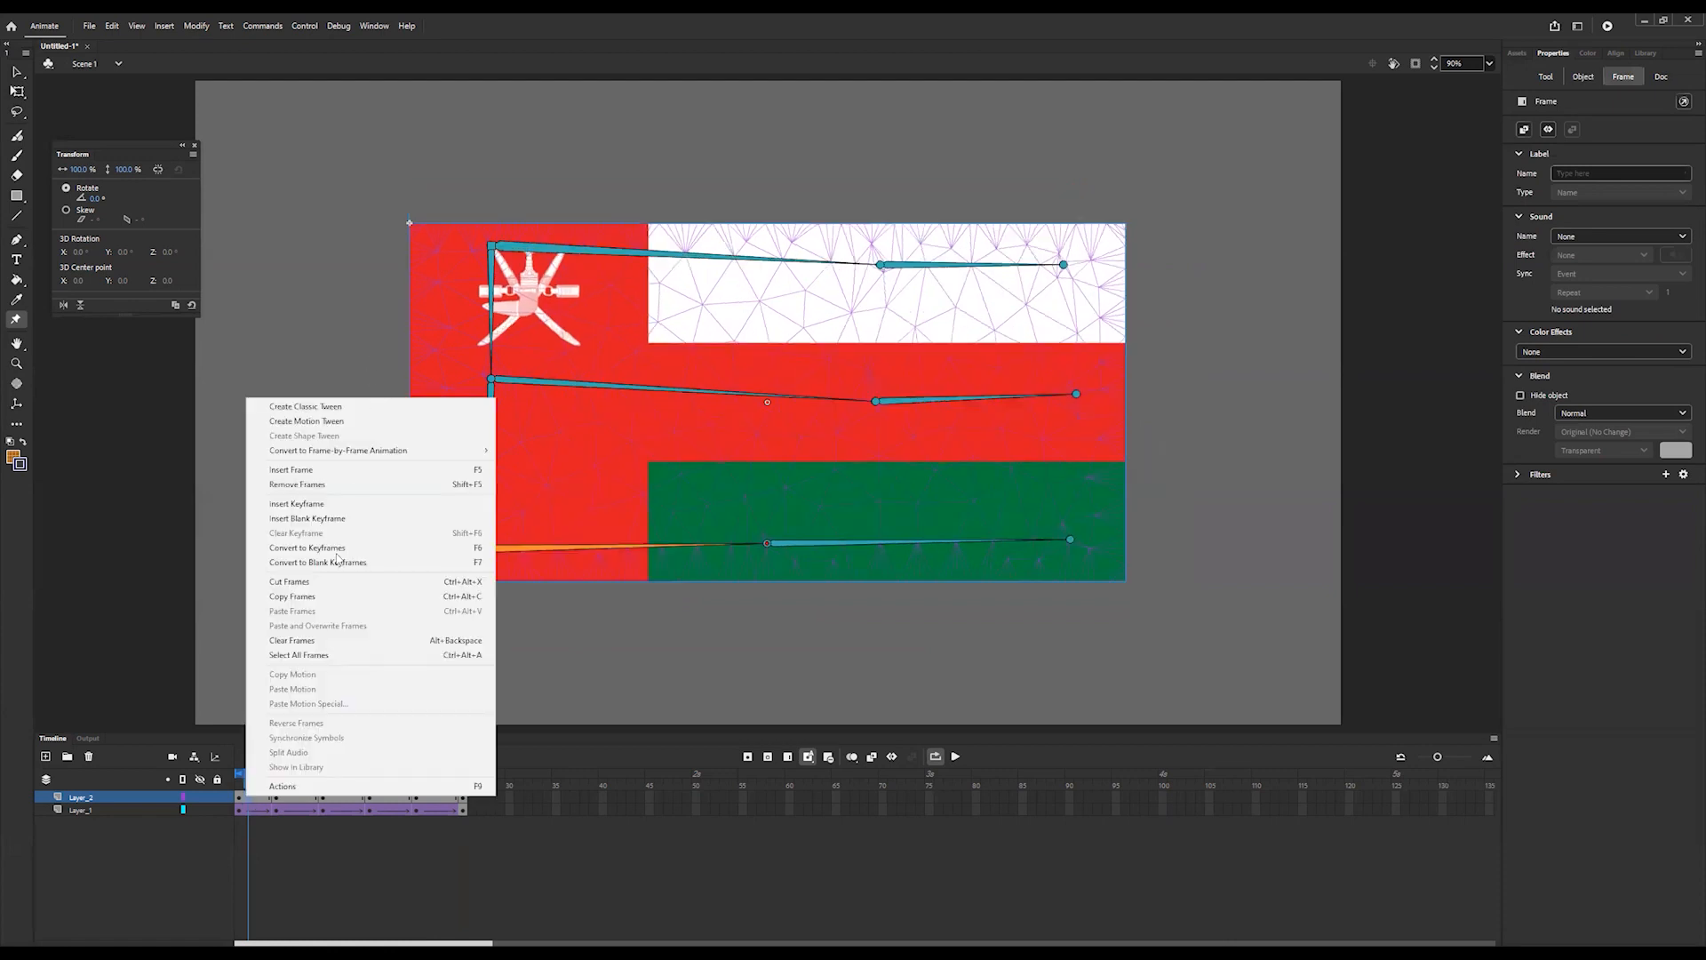
key(Escape)
click(294, 800)
right_click(293, 800)
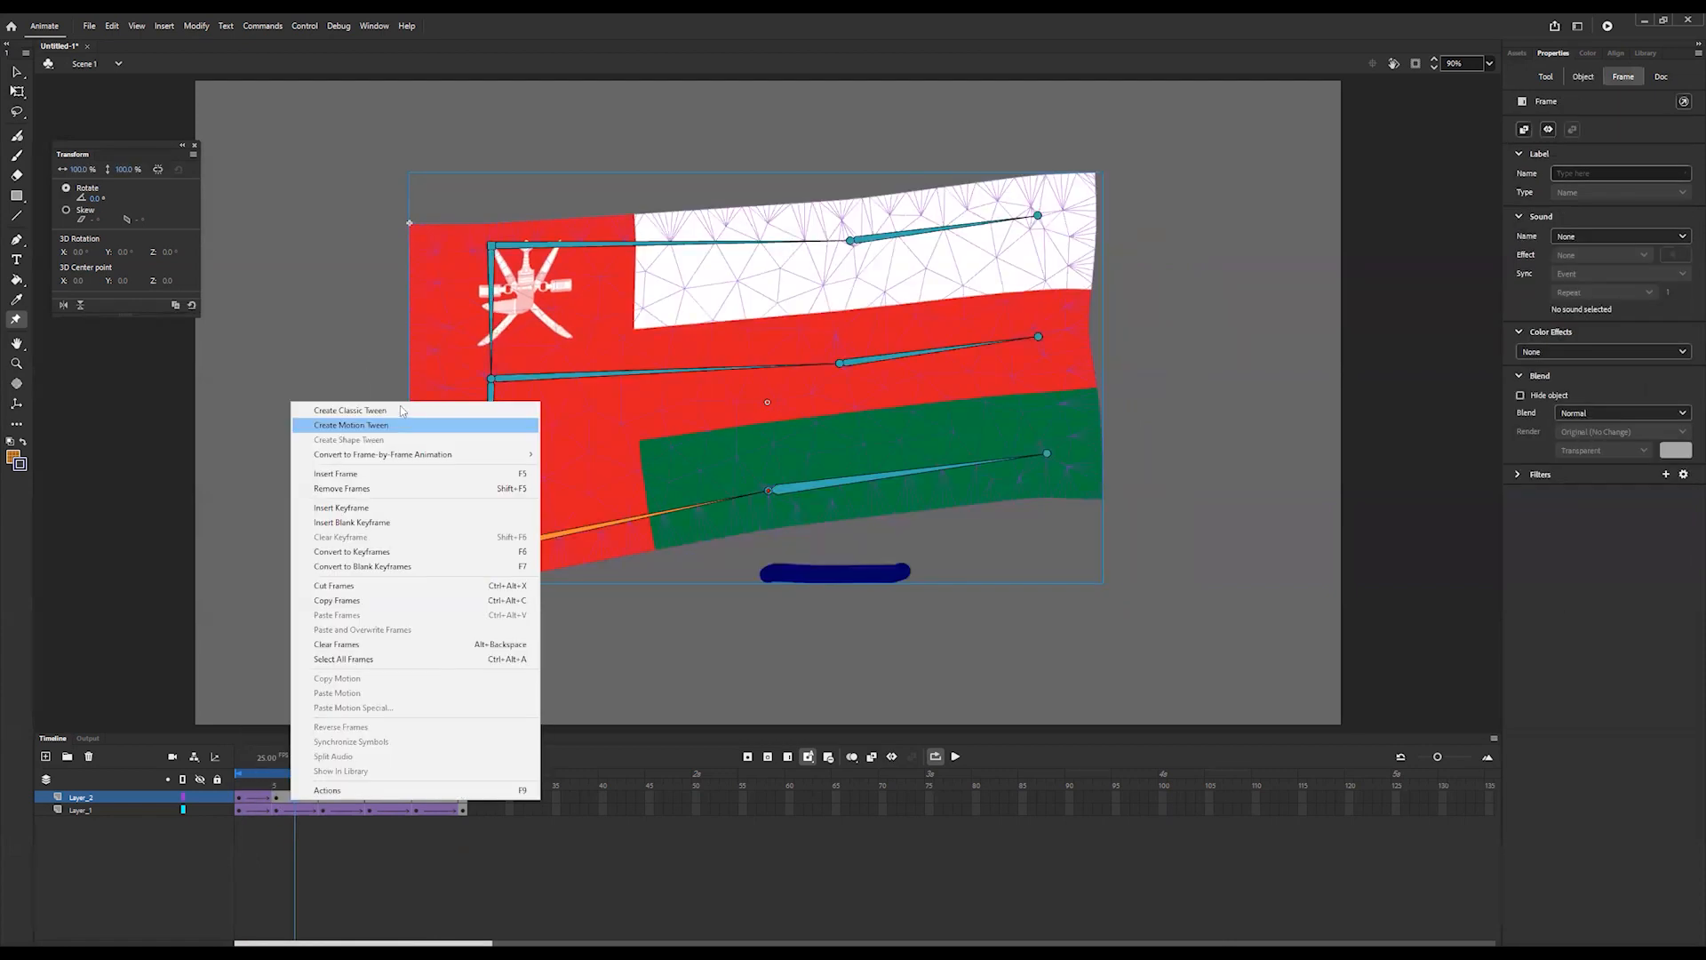
key(Escape)
click(347, 800)
right_click(347, 799)
click(453, 404)
- Add classic tweens to the flag layer's spans from frame 15 to 20 and 20 to 25, and play the animation
click(387, 804)
right_click(386, 804)
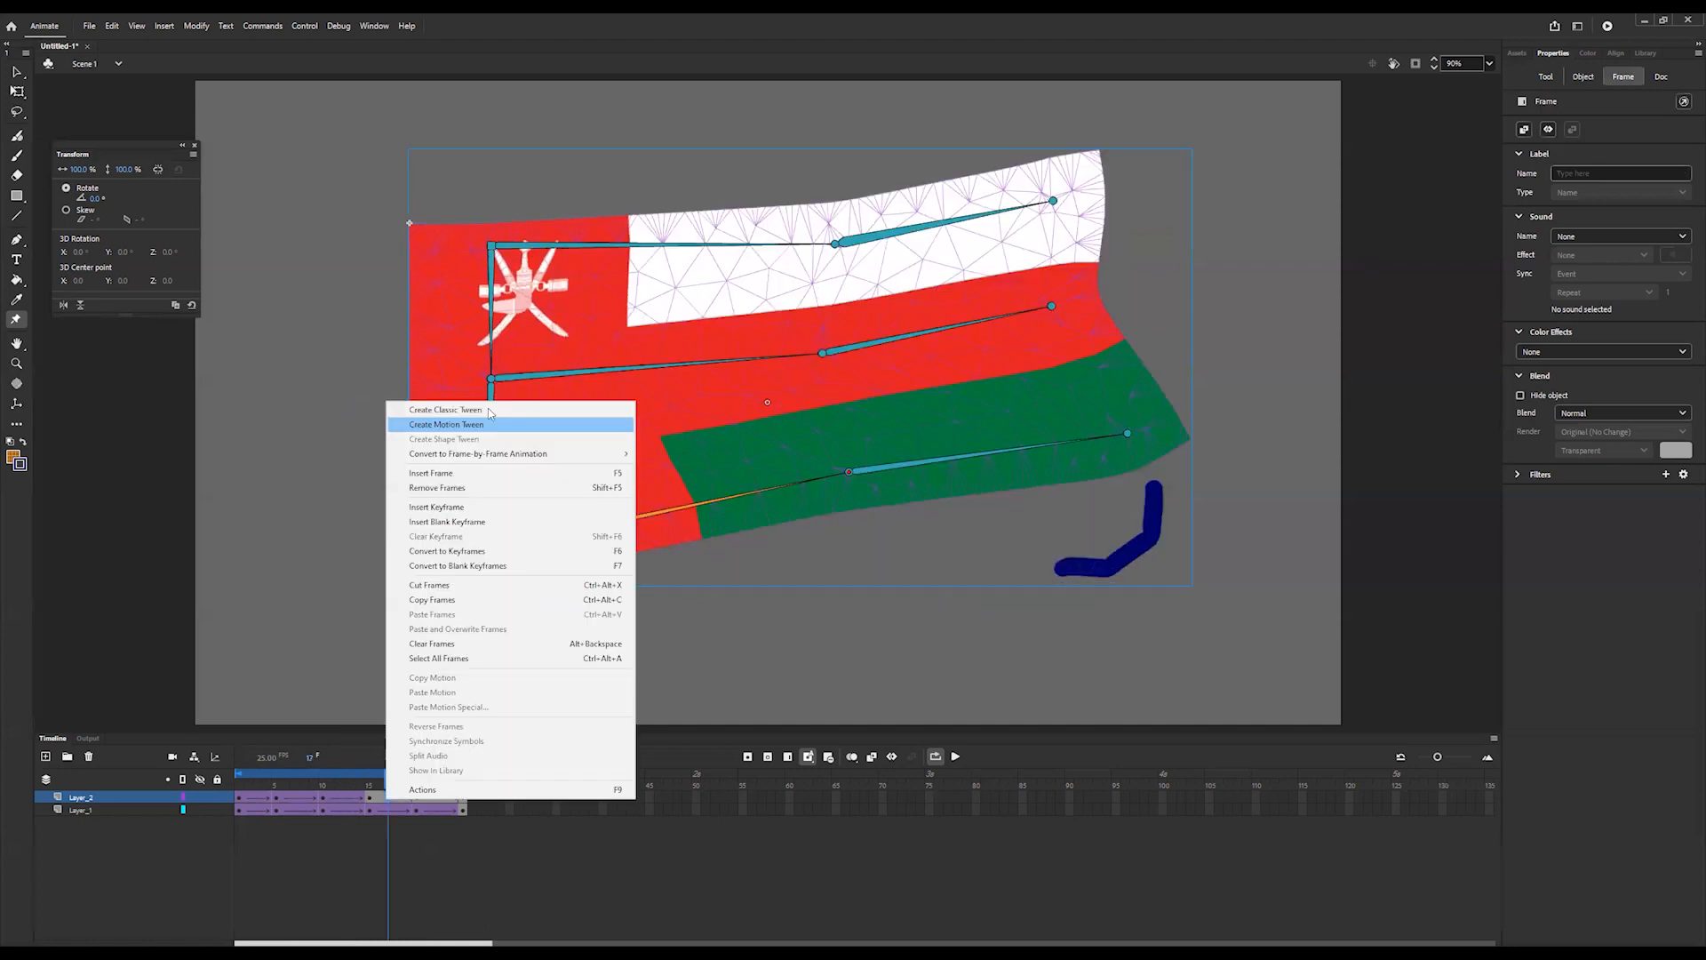
click(489, 411)
click(445, 798)
right_click(445, 798)
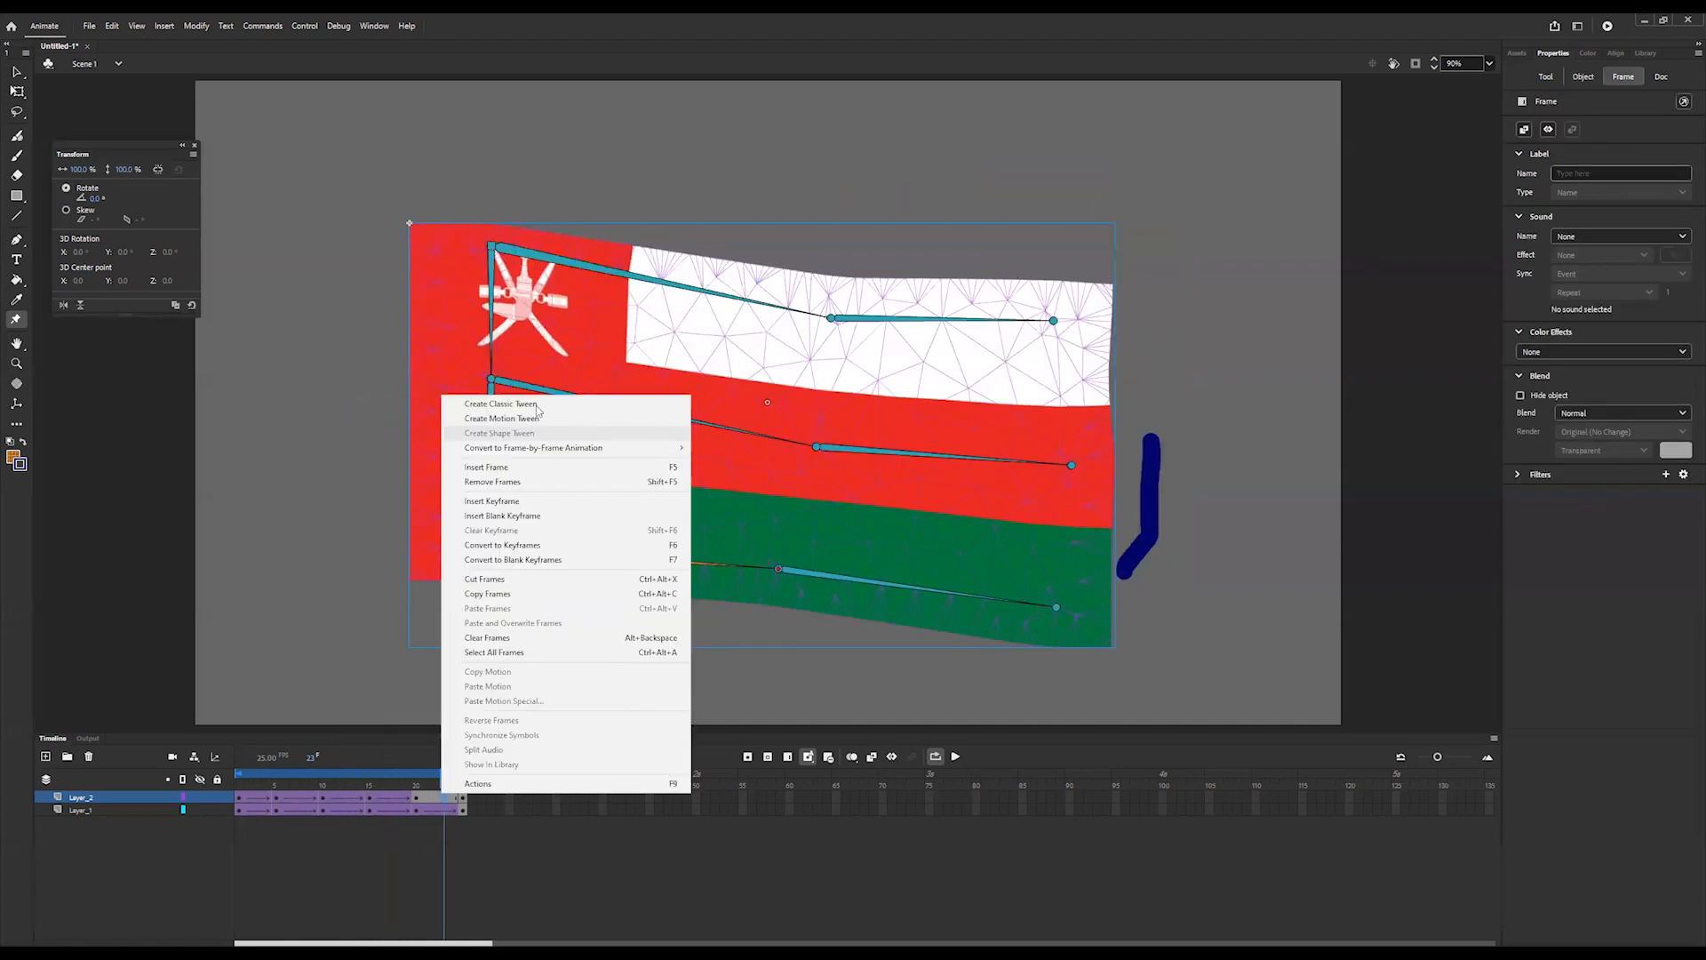
click(538, 407)
click(955, 757)
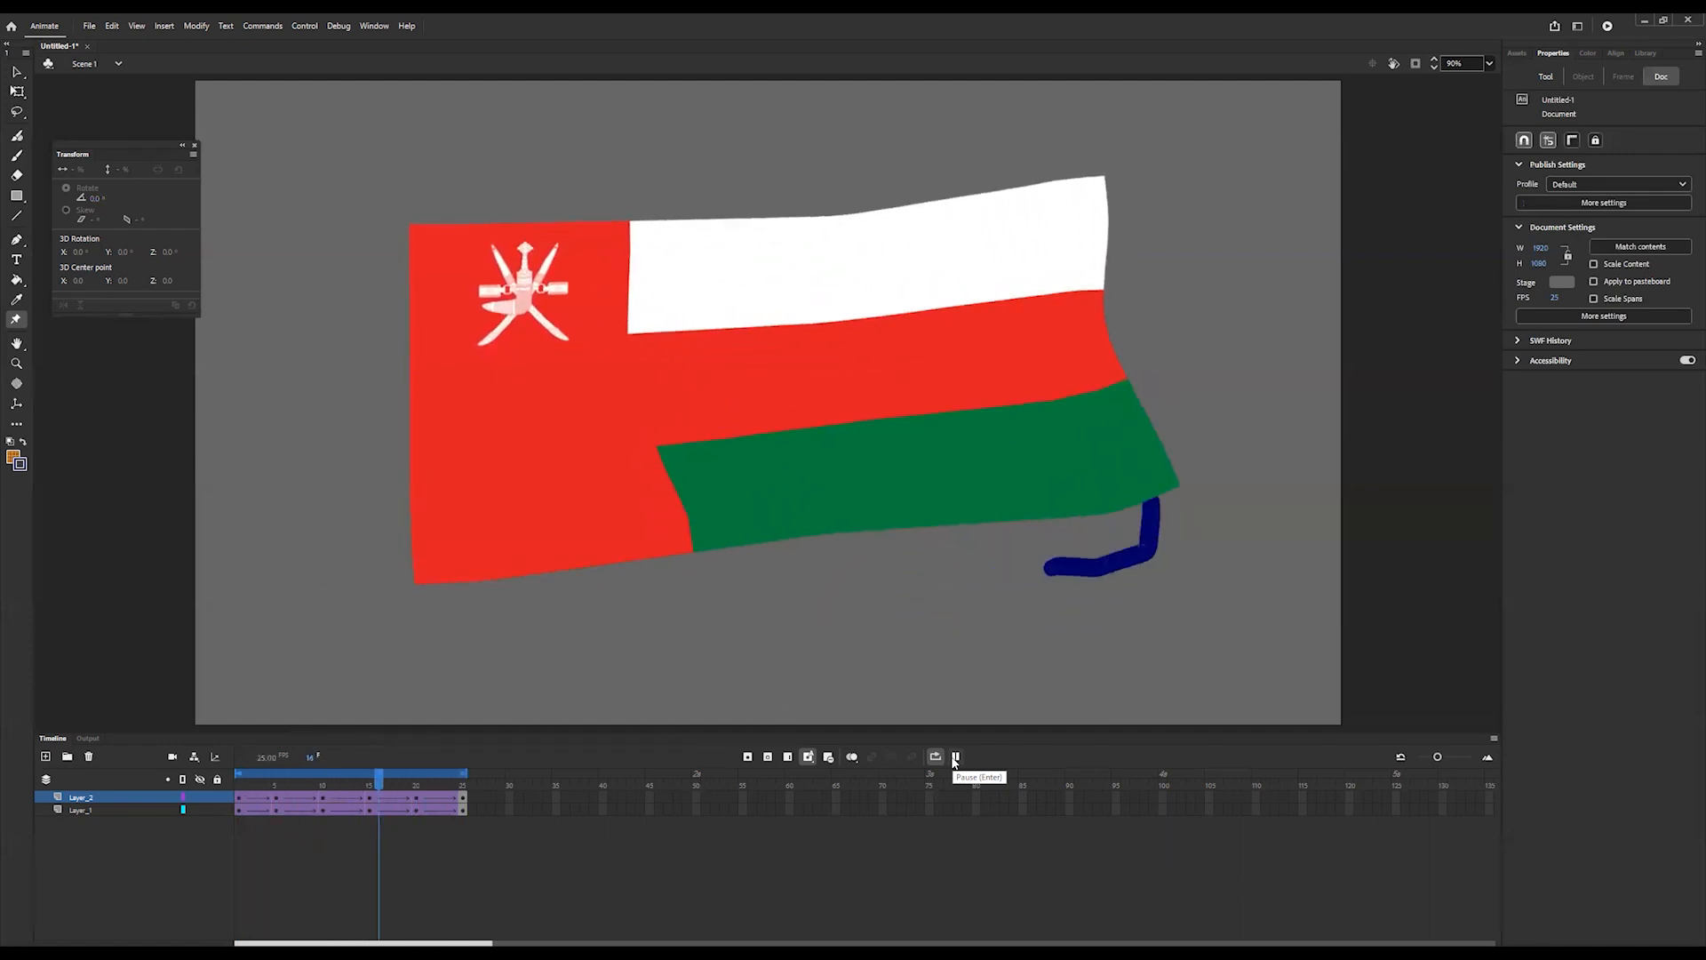
click(955, 757)
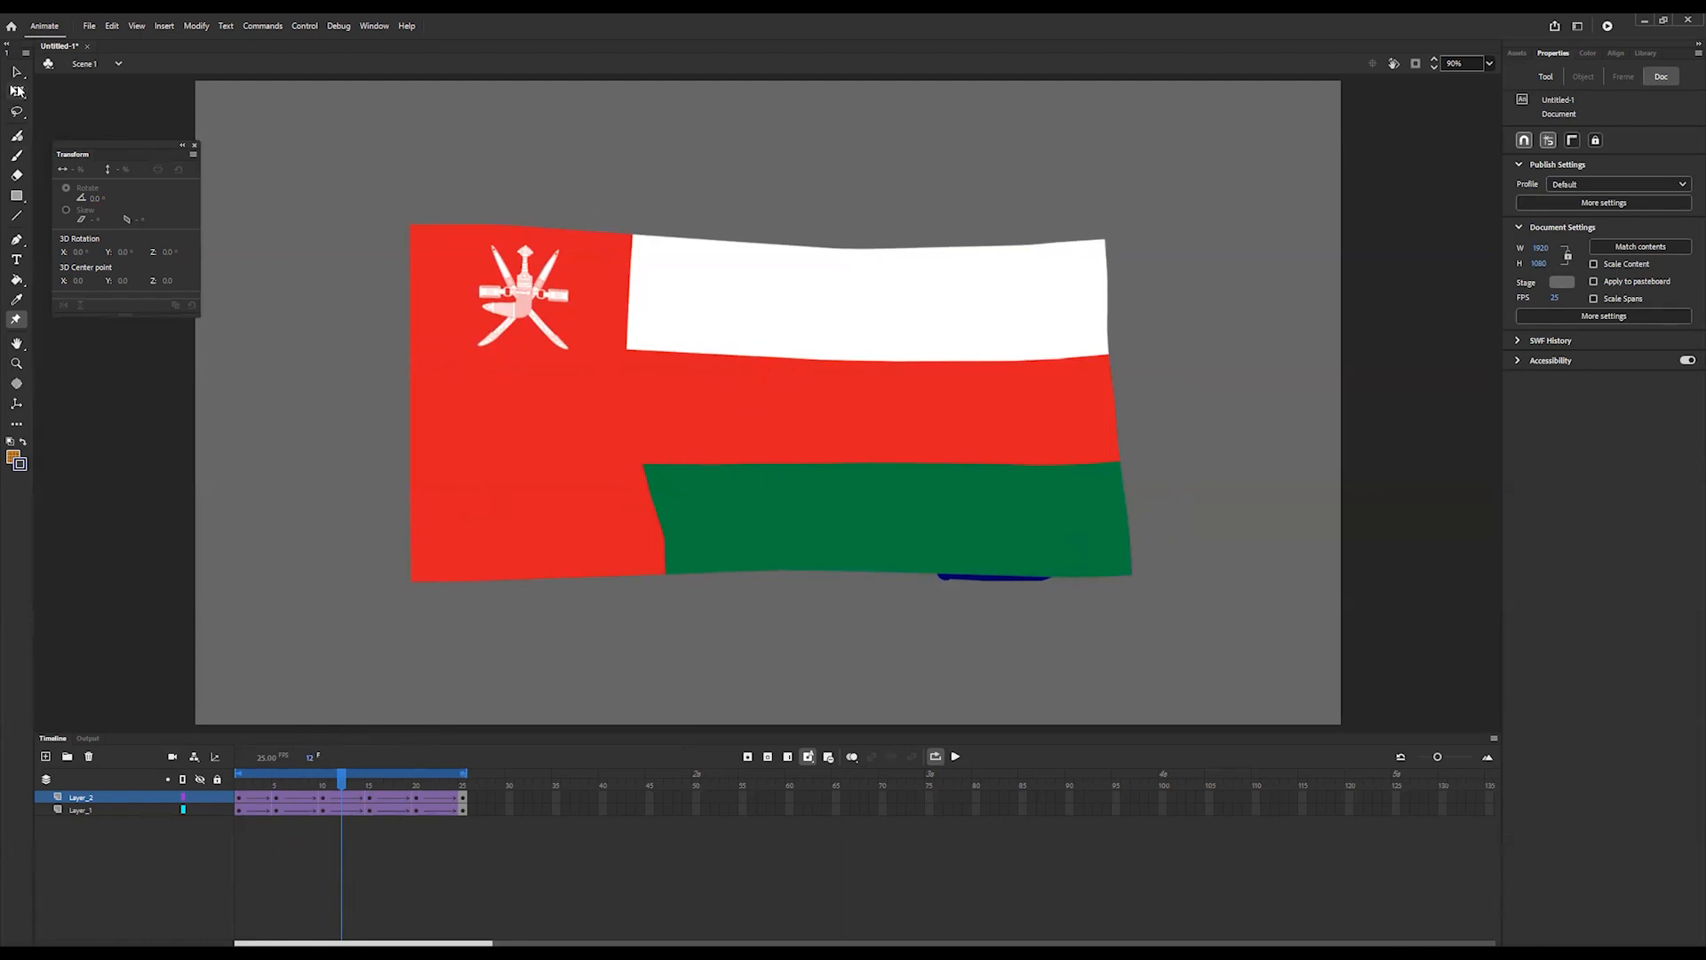
- Add a layer above the flag, hide the flag and line layers, and draw an orange circle with a dark blue outline
click(46, 757)
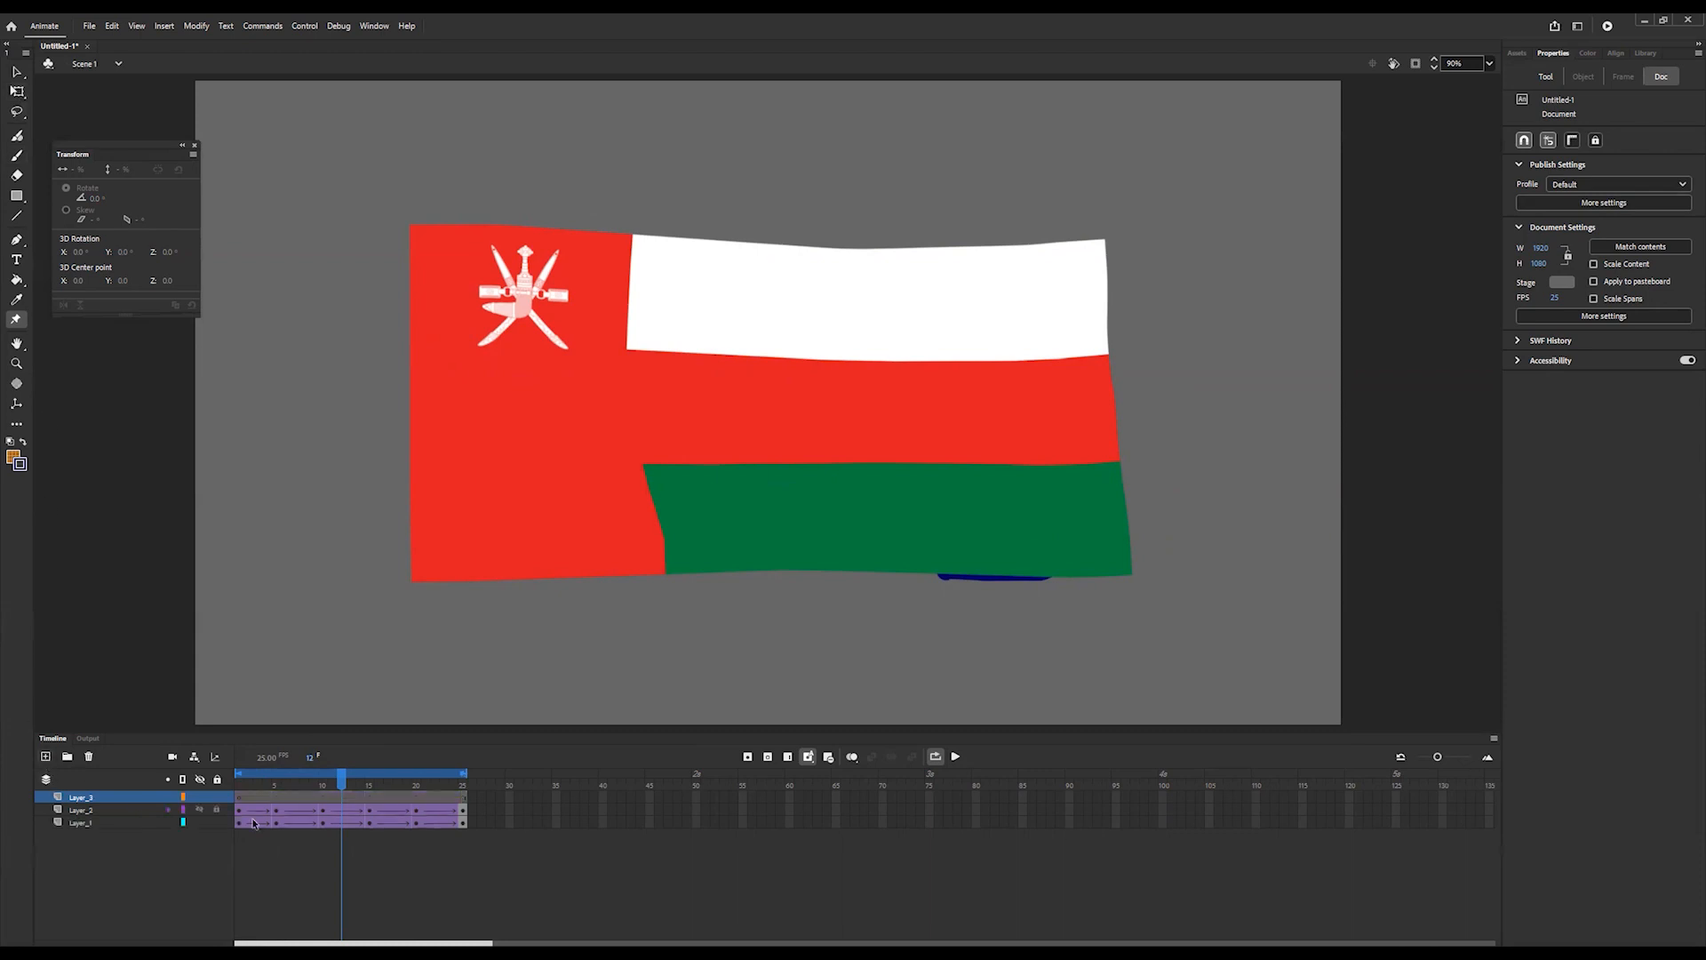
click(200, 823)
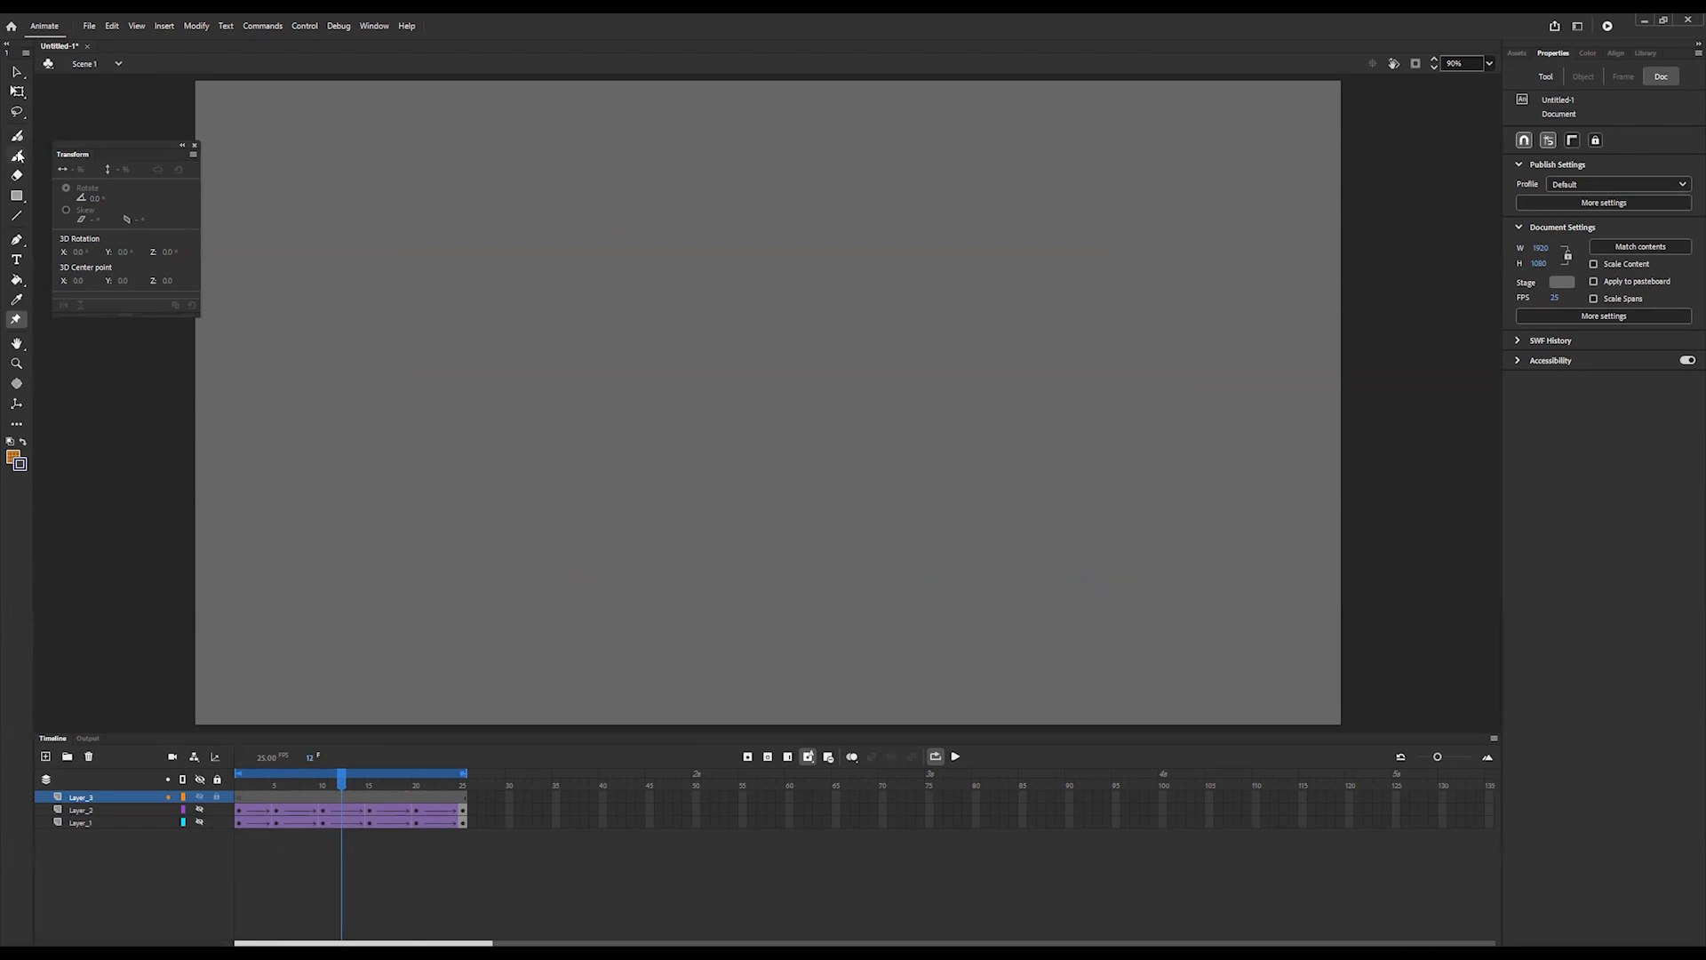
click(16, 197)
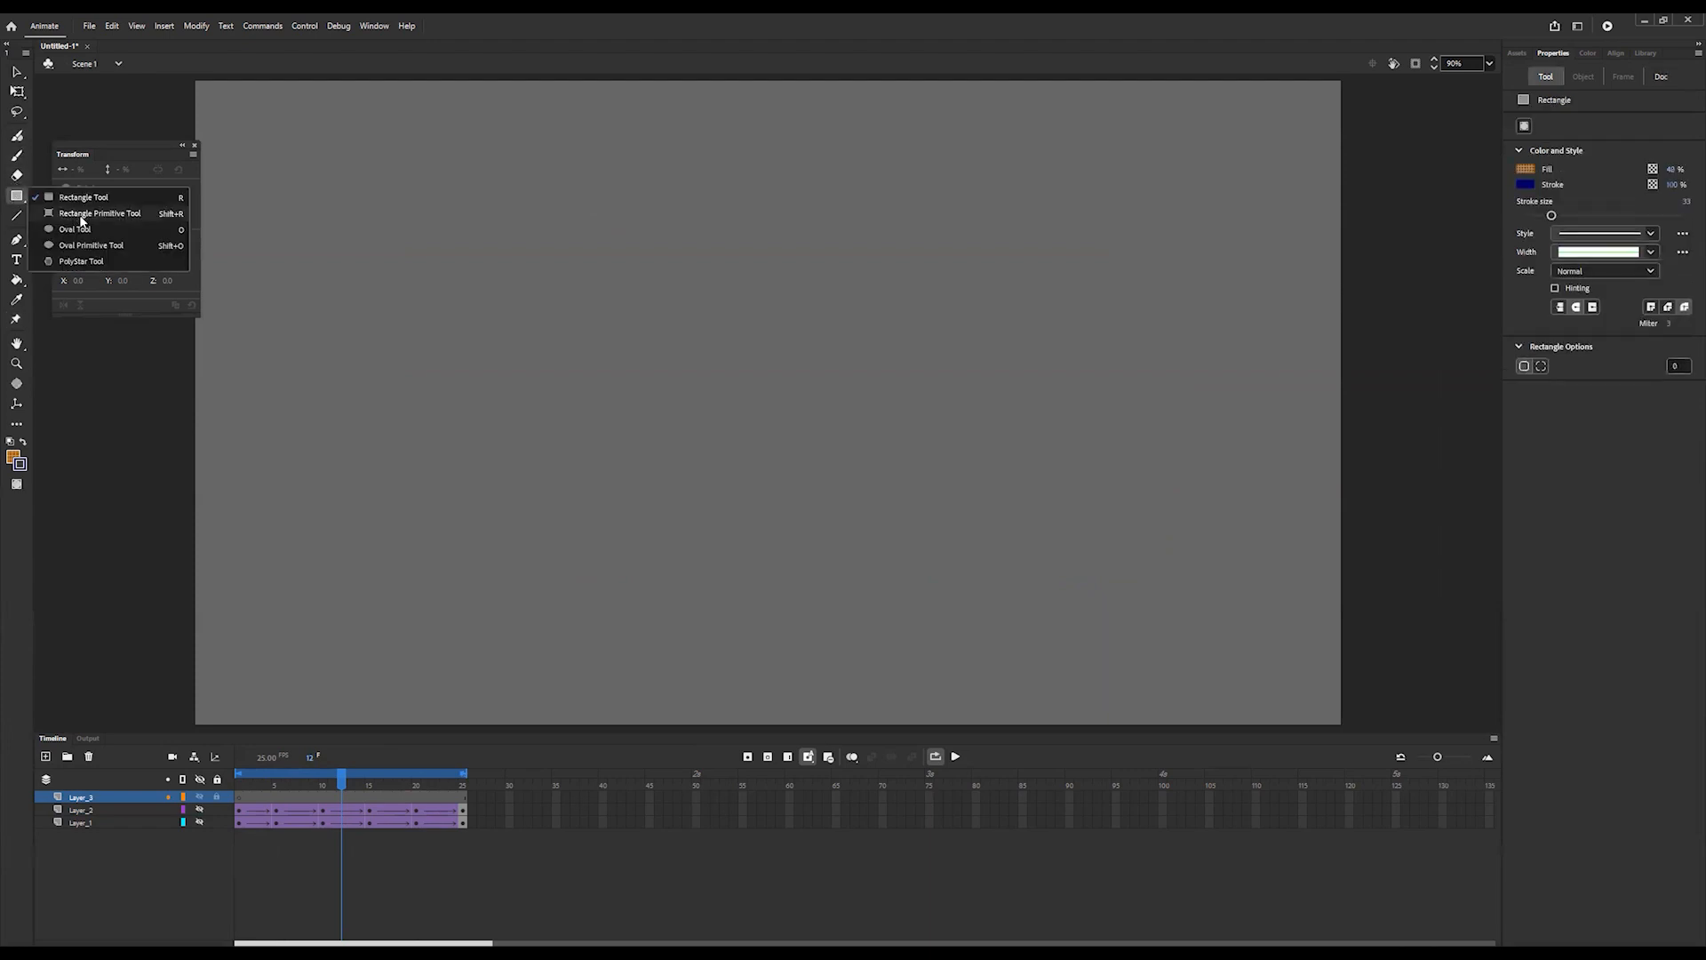
click(75, 230)
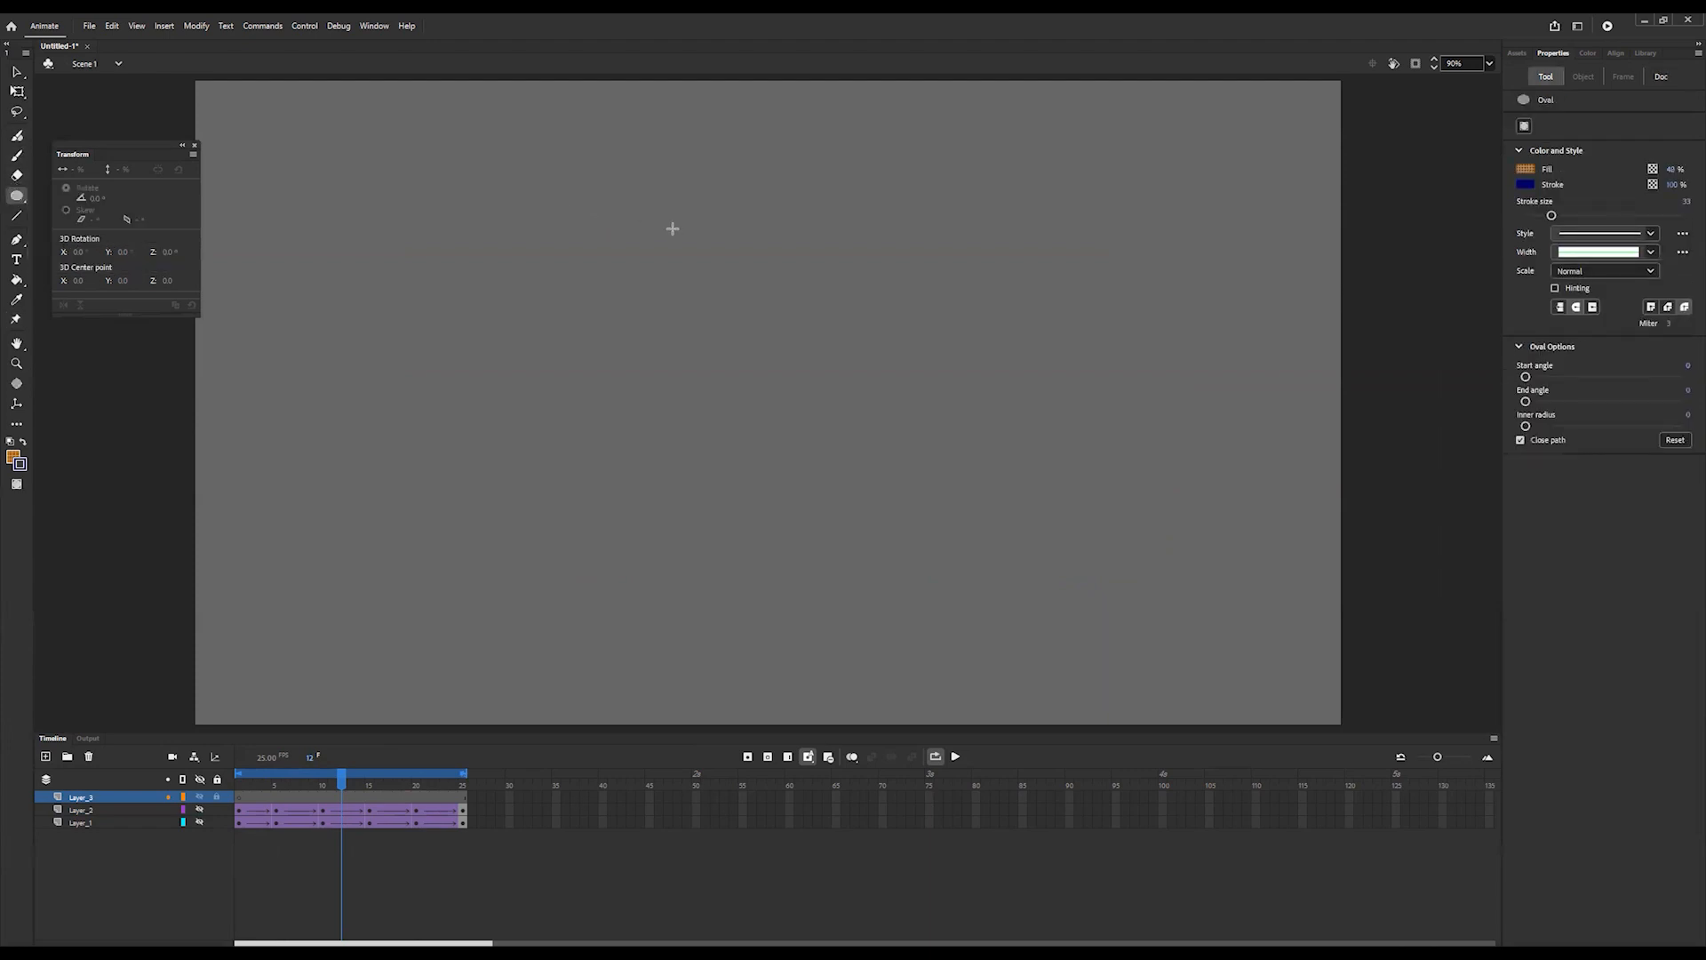
mouse_move(652, 187)
mouse_down()
mouse_move(773, 285)
mouse_move(775, 312)
mouse_up()
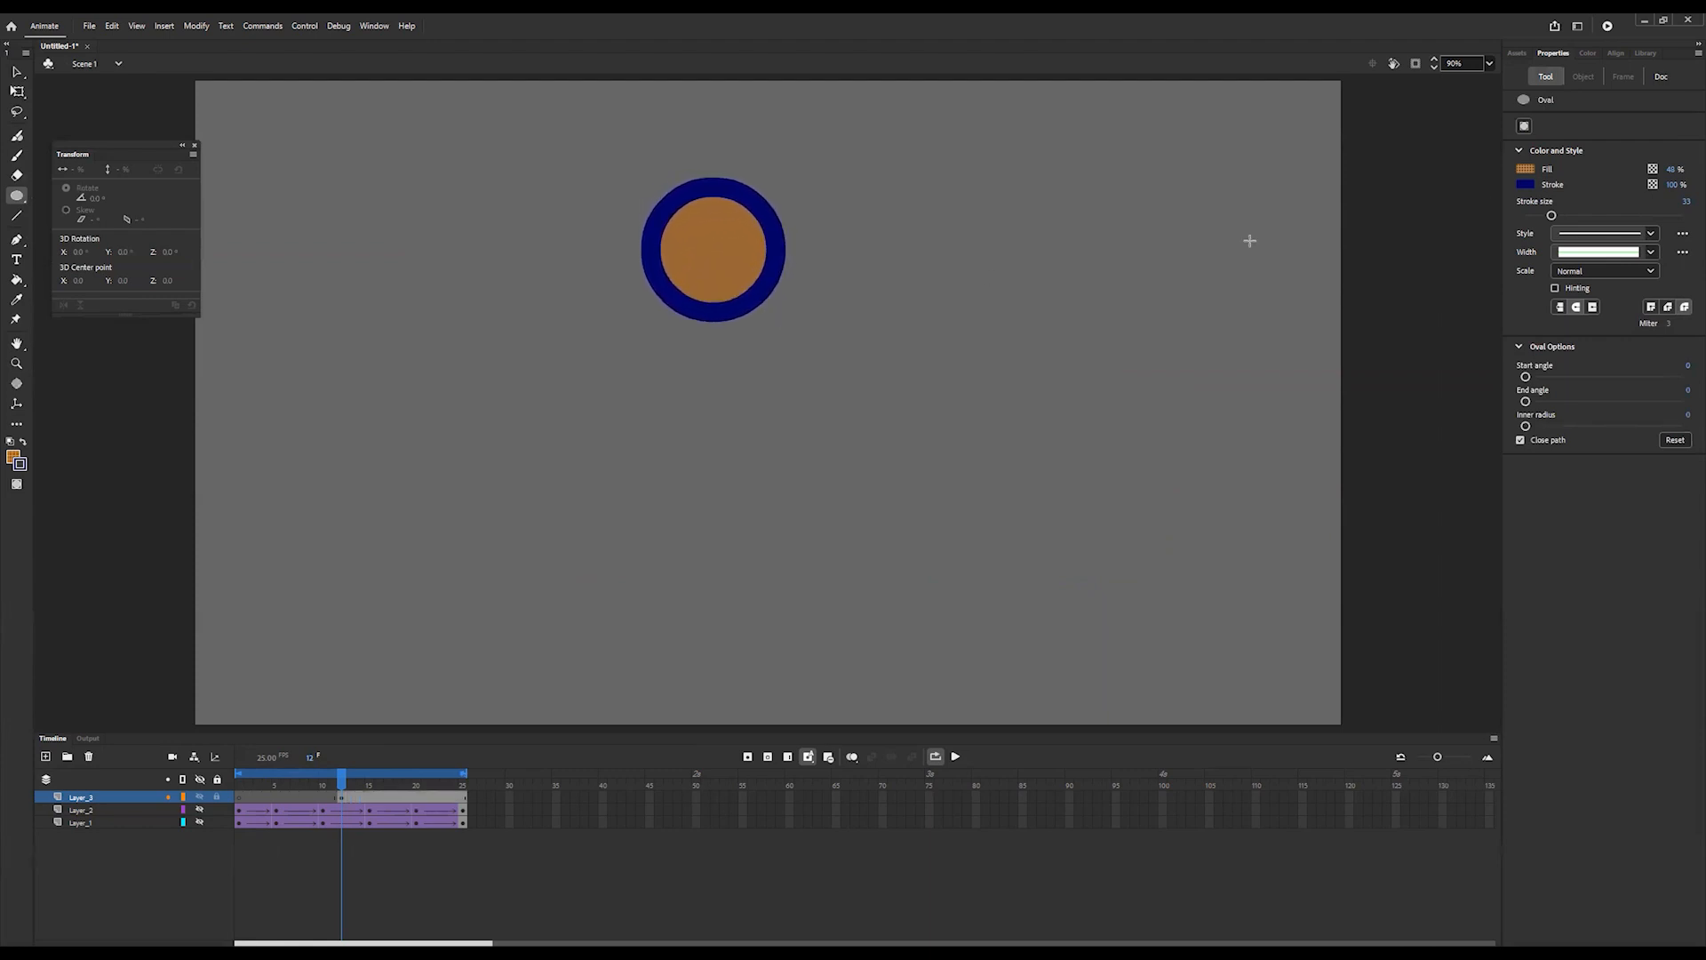
- Thin the circle's dark blue outline to a stroke size of about 16
click(17, 72)
double_click(720, 258)
drag(1551, 272, 1539, 274)
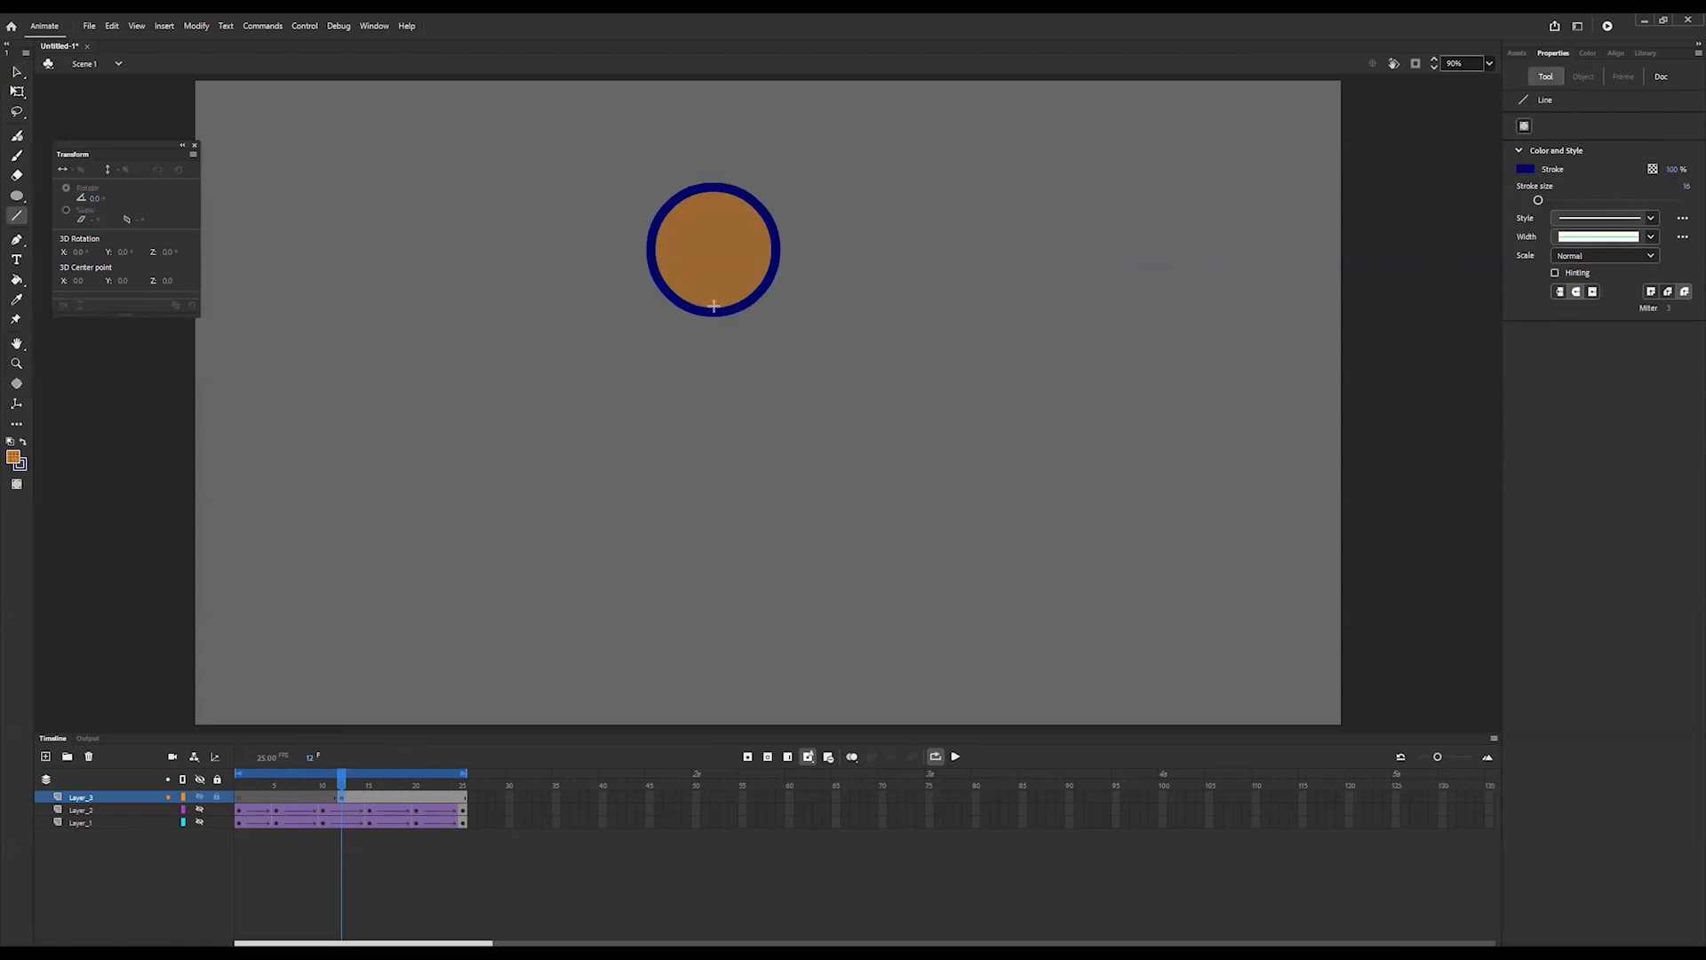
- Complete a stick figure below the circle with straight lines for the neck, two arms, torso and two legs
mouse_move(710, 309)
mouse_down()
mouse_move(713, 394)
mouse_move(825, 455)
mouse_up()
mouse_move(708, 403)
mouse_down()
mouse_move(628, 472)
mouse_move(601, 484)
mouse_move(610, 463)
mouse_move(591, 465)
mouse_up()
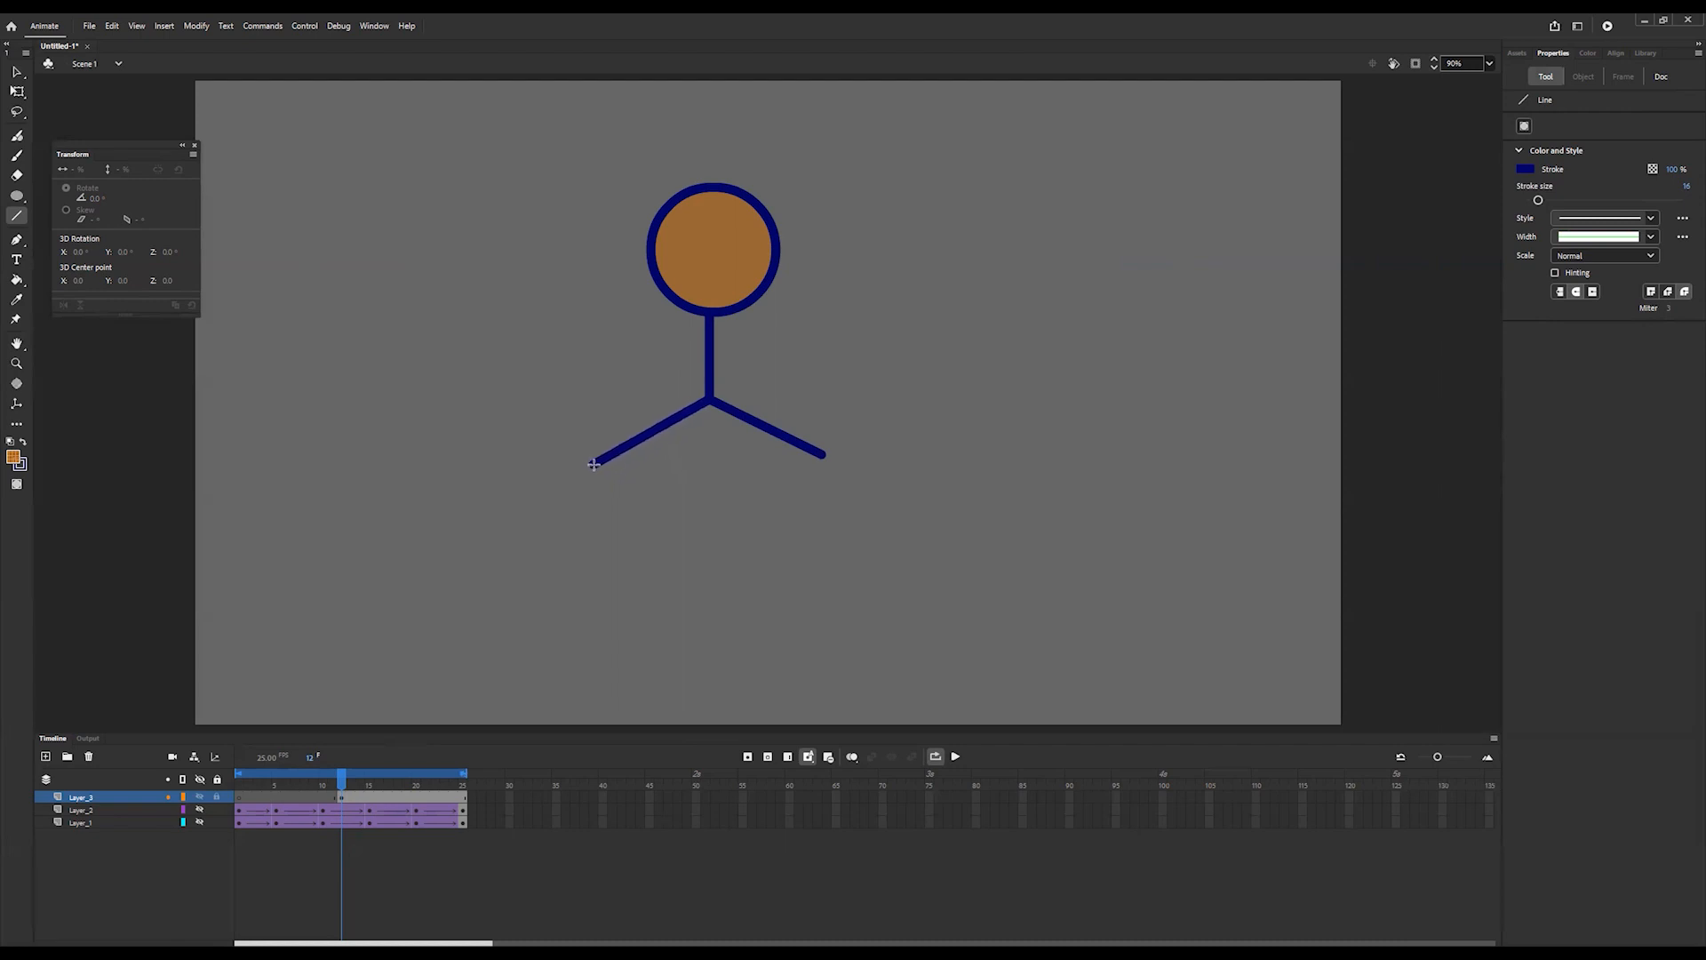
mouse_move(711, 399)
mouse_down()
mouse_move(709, 608)
mouse_move(776, 640)
mouse_move(794, 670)
mouse_up()
drag(710, 607, 616, 676)
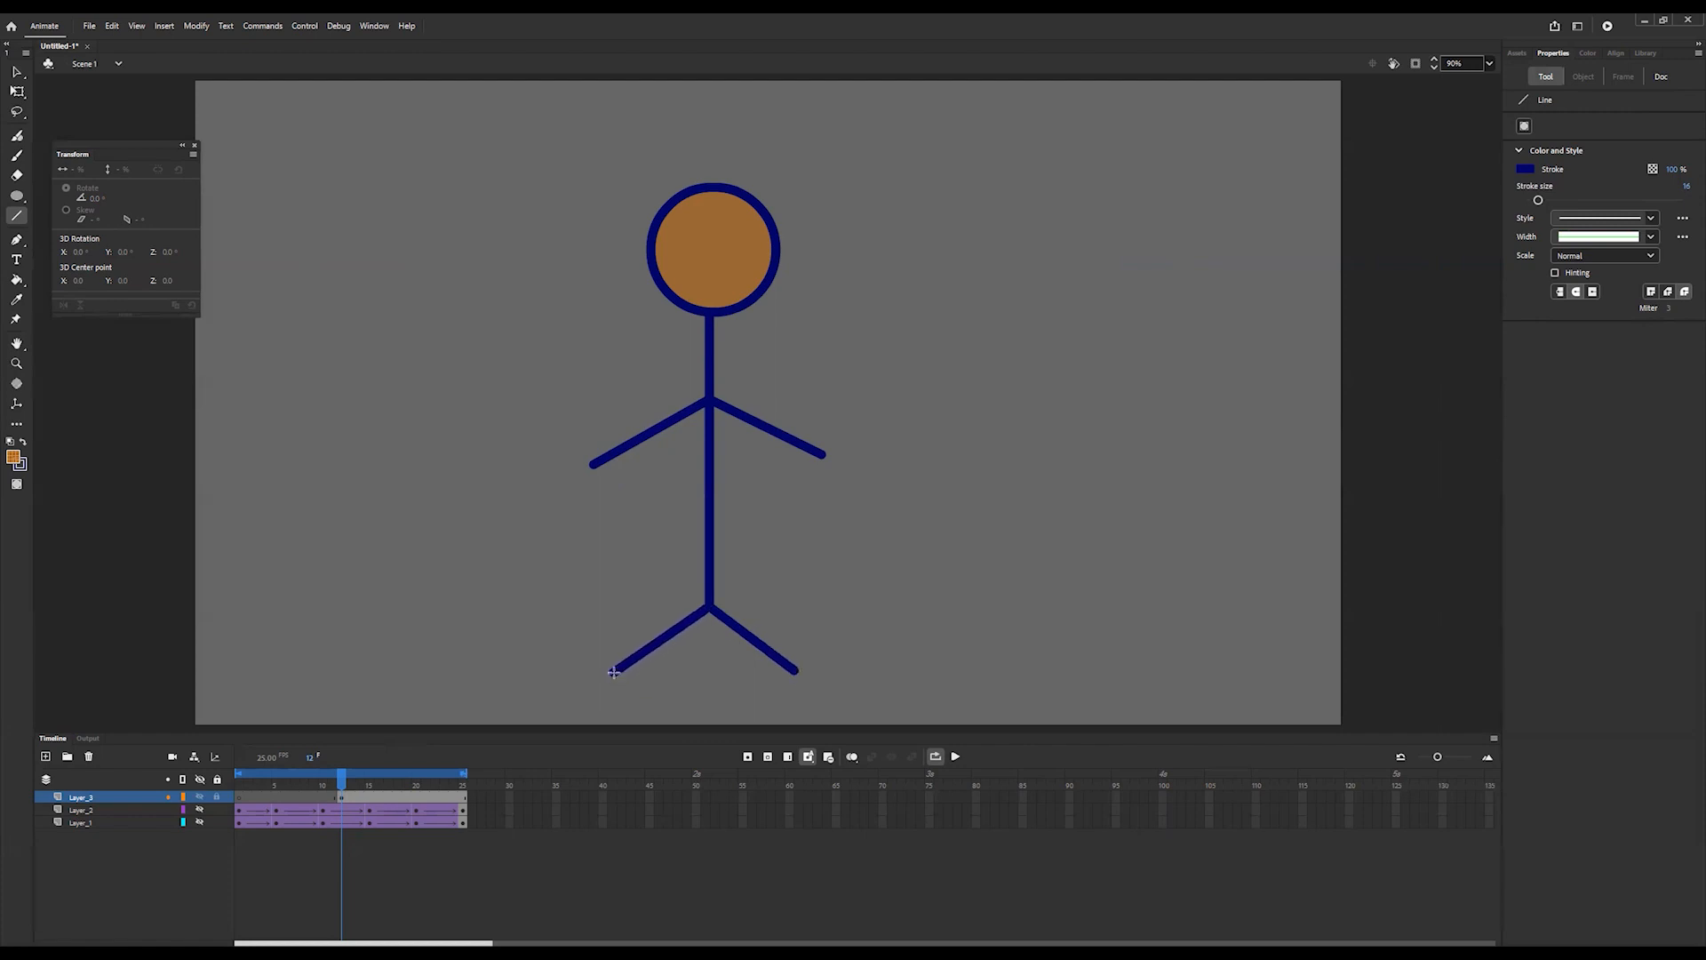
- Move the stick figure's keyframe from frame 12 to frame 1 and convert the whole figure into a single drawing object
click(343, 796)
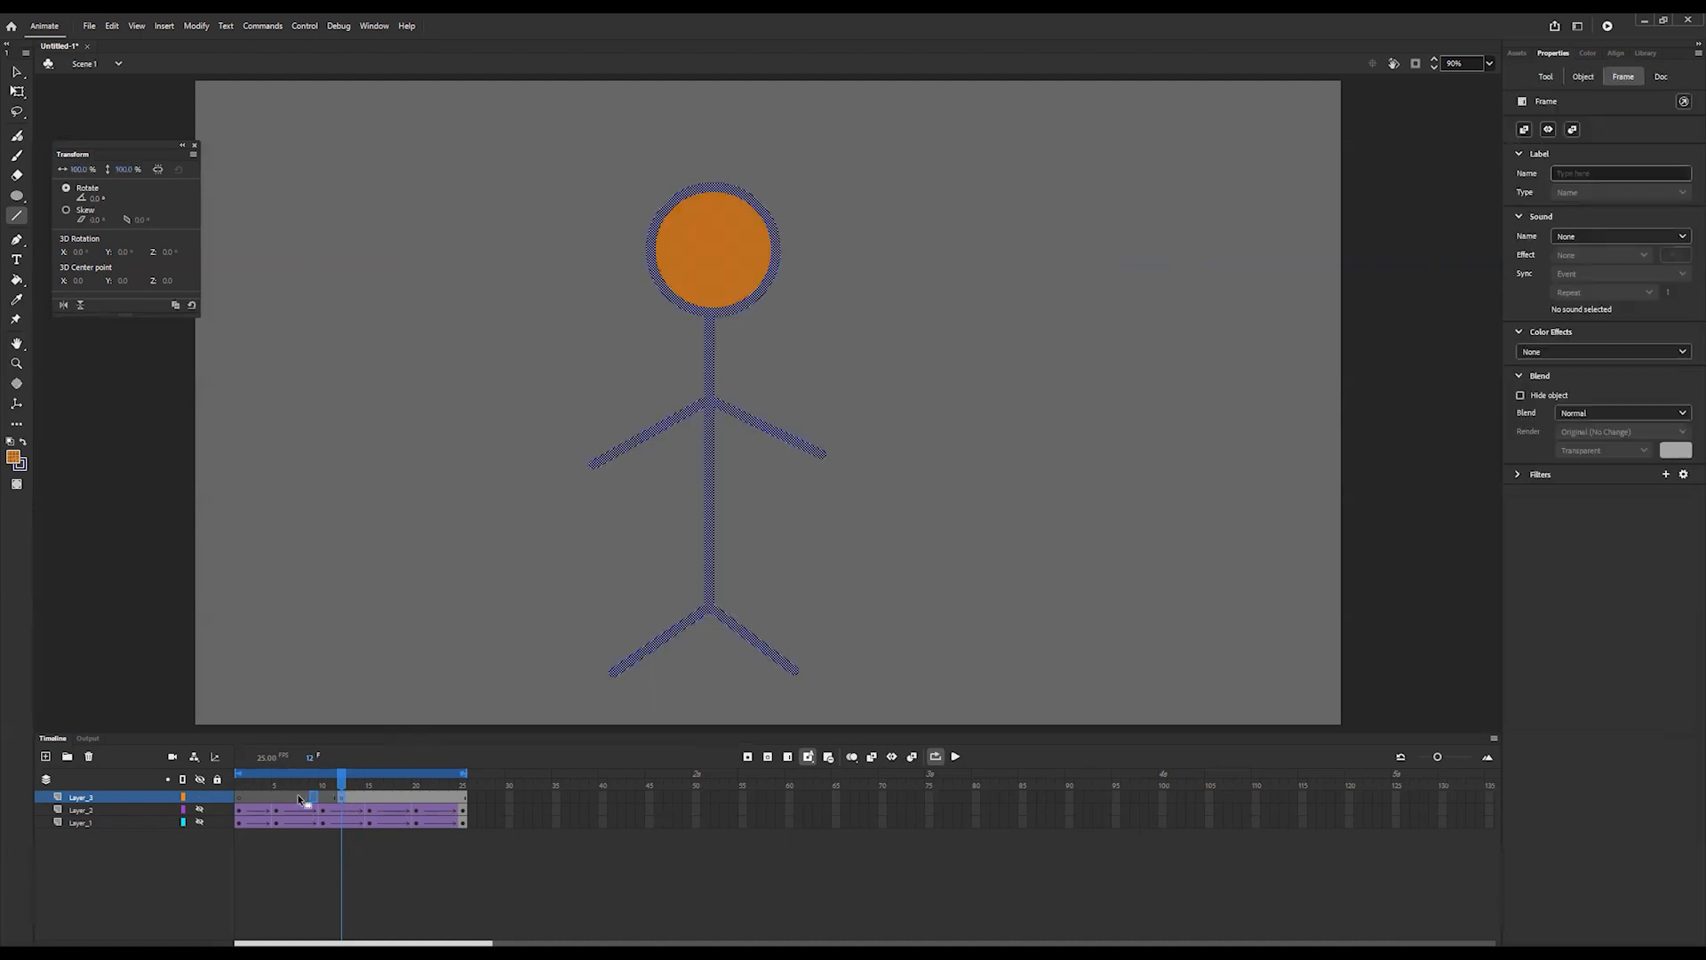
click(244, 774)
click(17, 90)
drag(1009, 142, 442, 709)
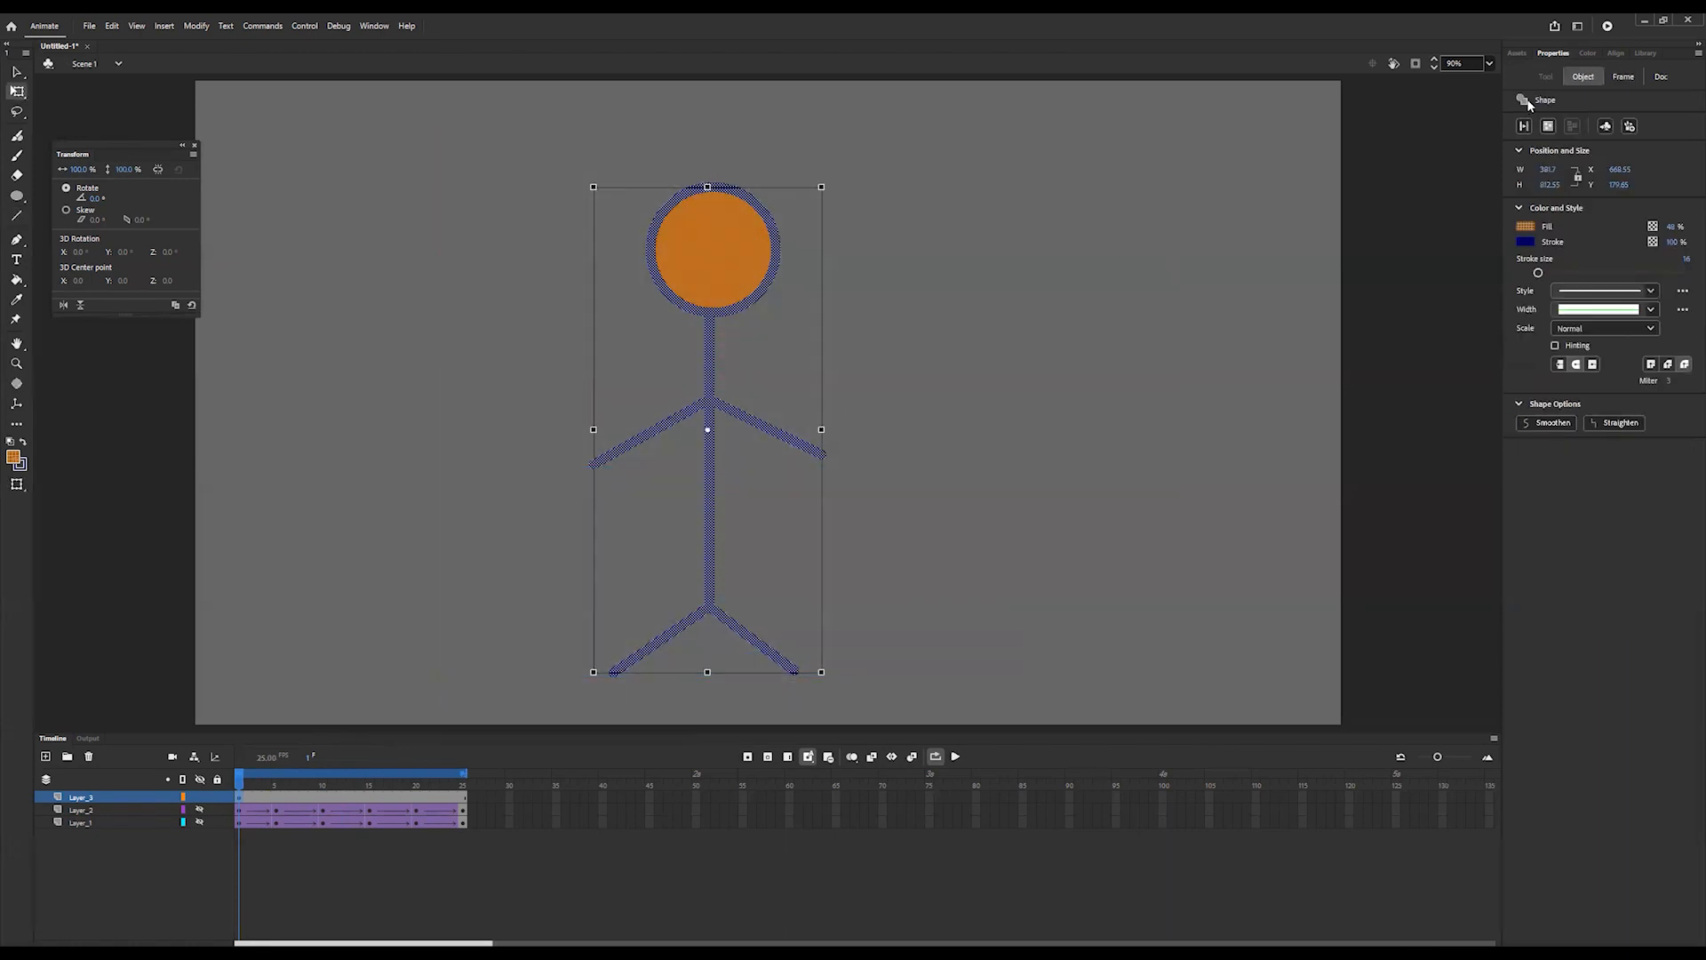
click(1549, 127)
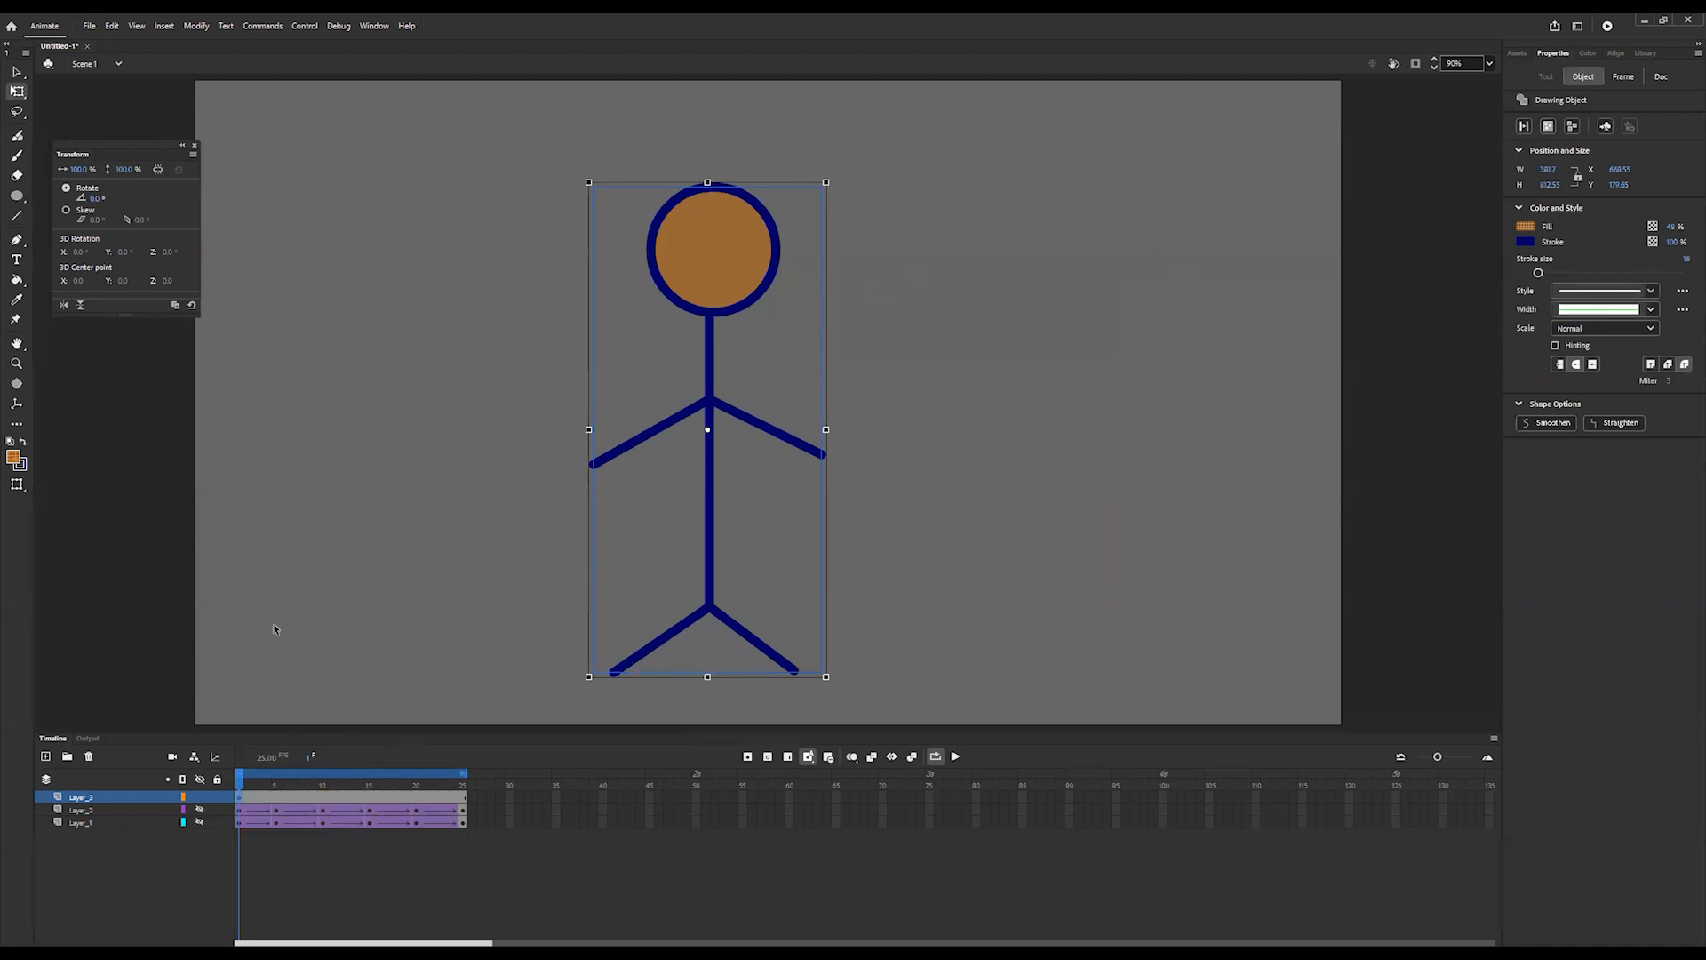
- With the Asset Warp tool, build a bone chain from the figure's hips through the shoulders and neck to the head's centre
click(16, 320)
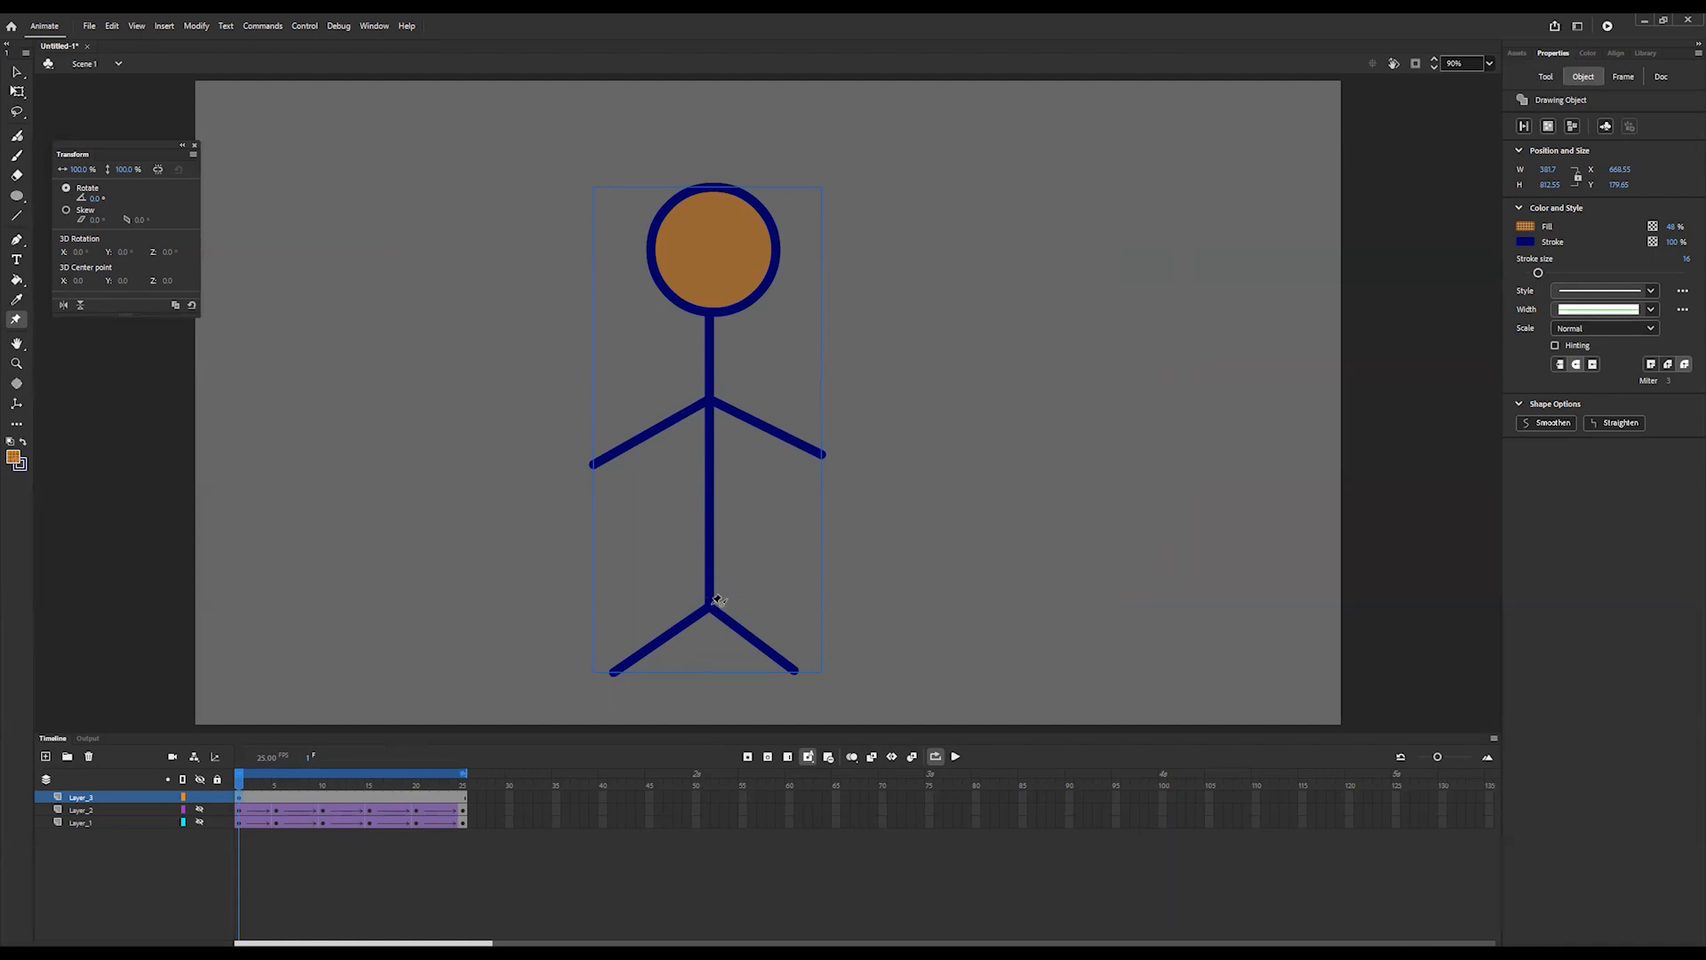
click(709, 609)
click(710, 400)
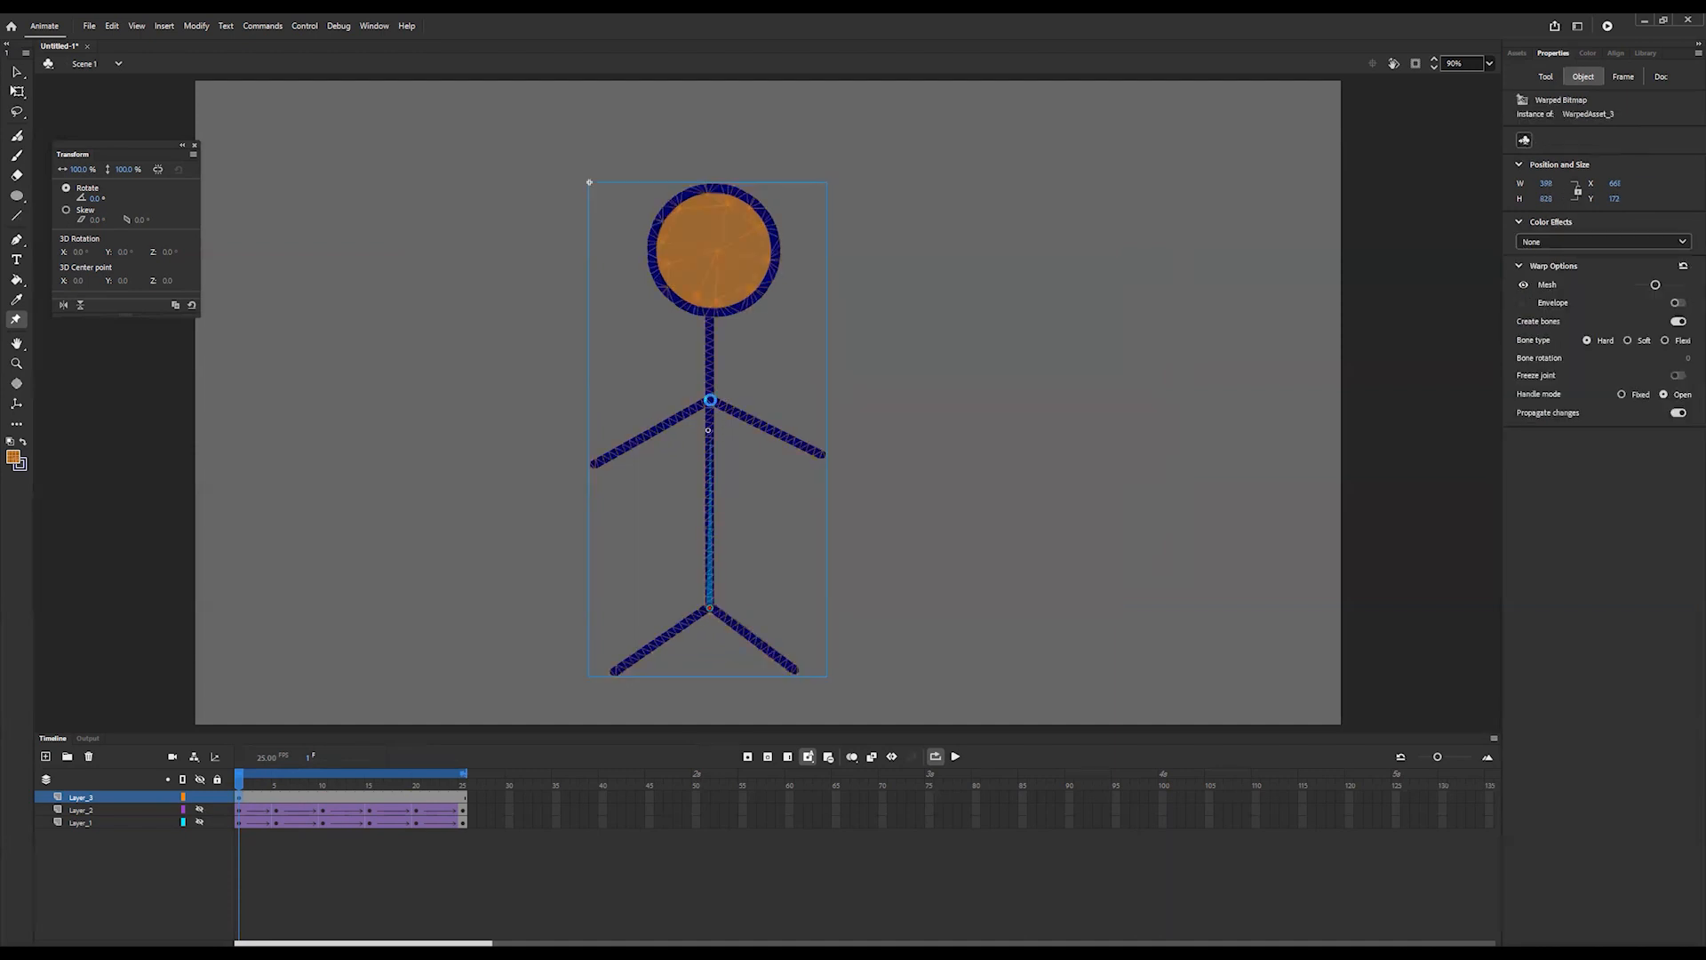
click(712, 312)
click(710, 237)
click(710, 184)
key(ctrl+z)
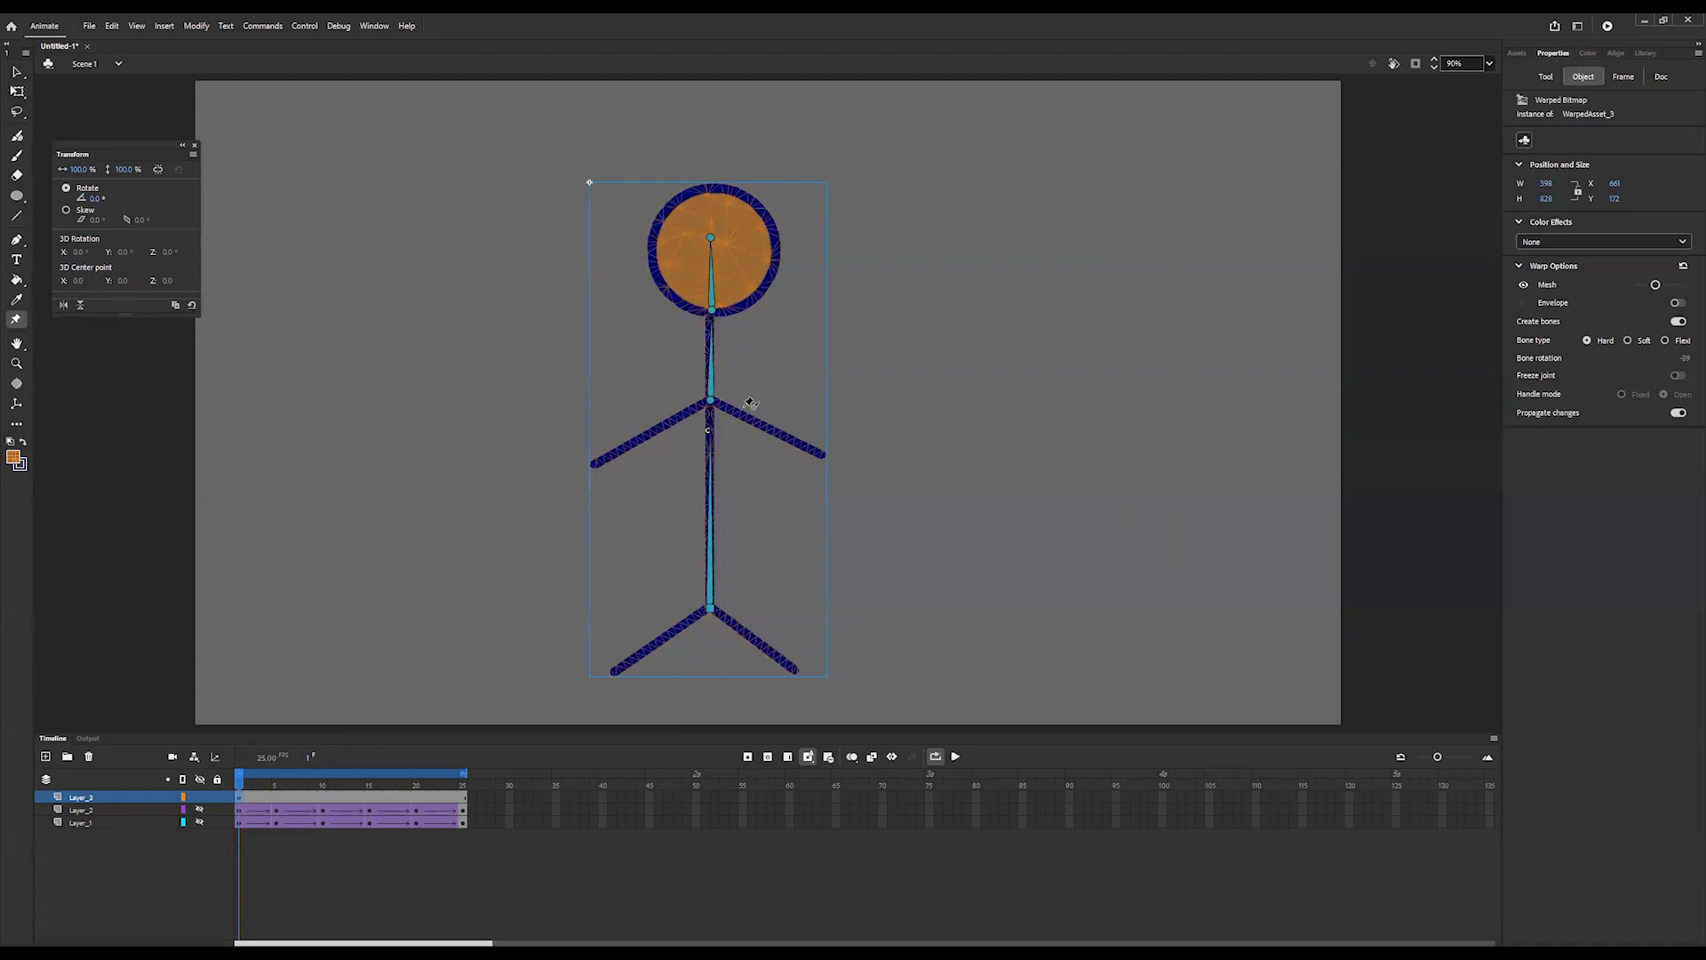
- Add two-bone chains from the shoulder joint along both arms, with joints at the elbows and hands
click(712, 402)
click(767, 430)
click(820, 454)
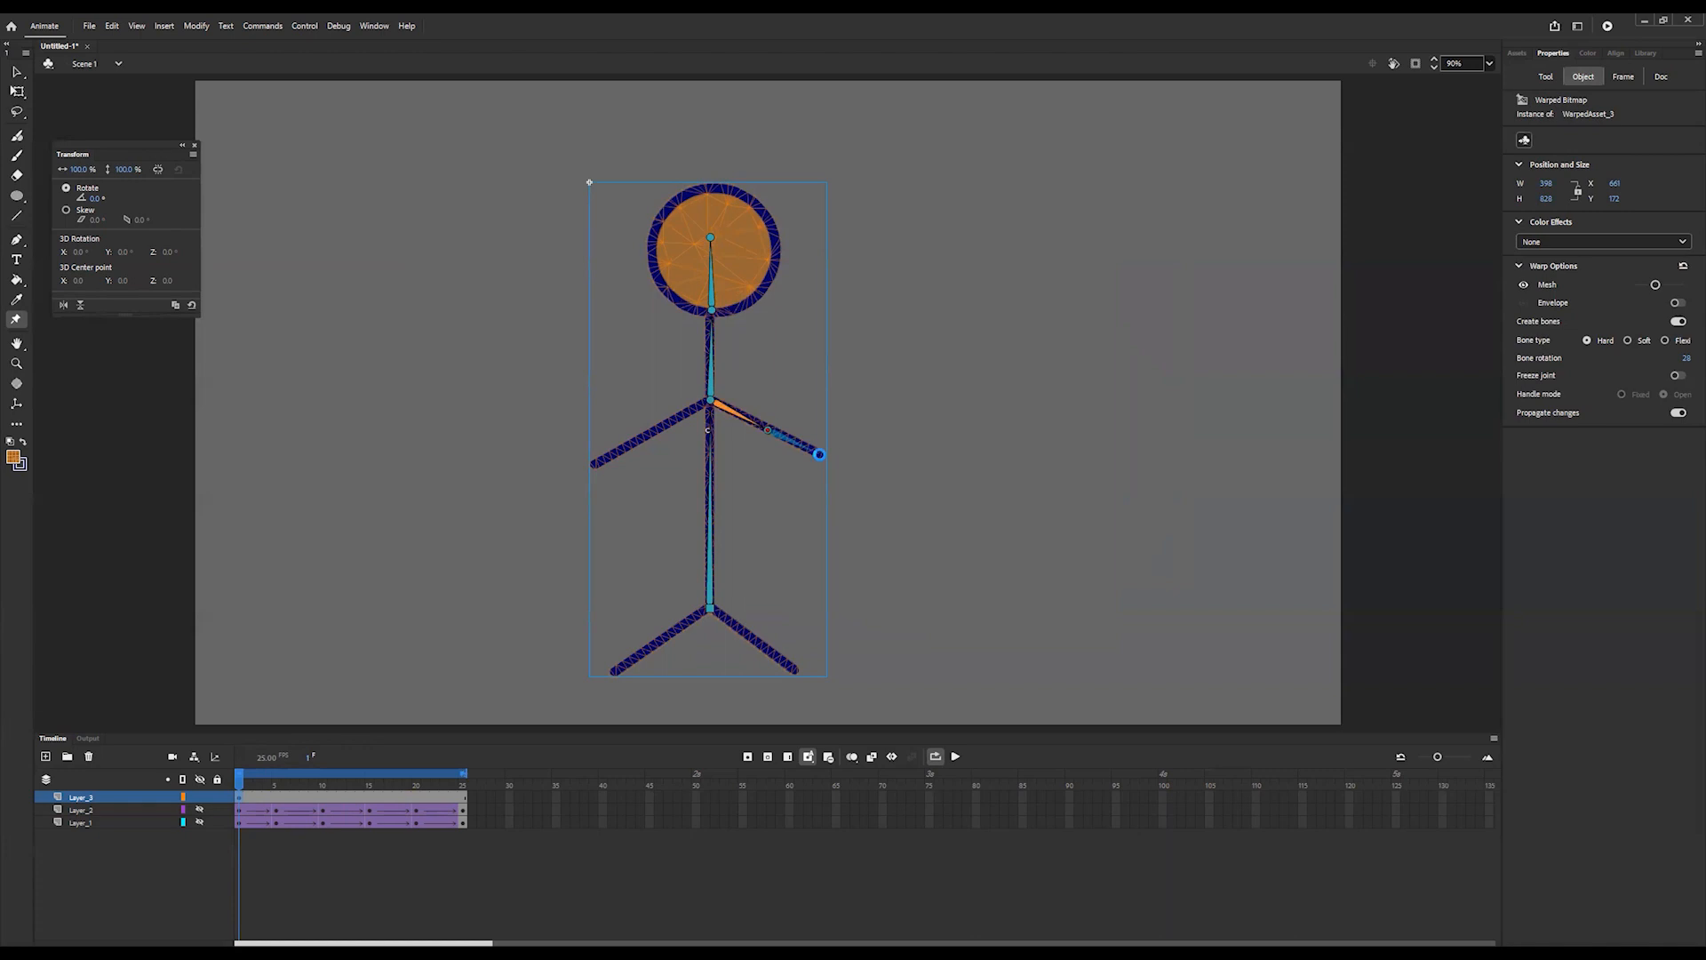
click(668, 445)
click(711, 401)
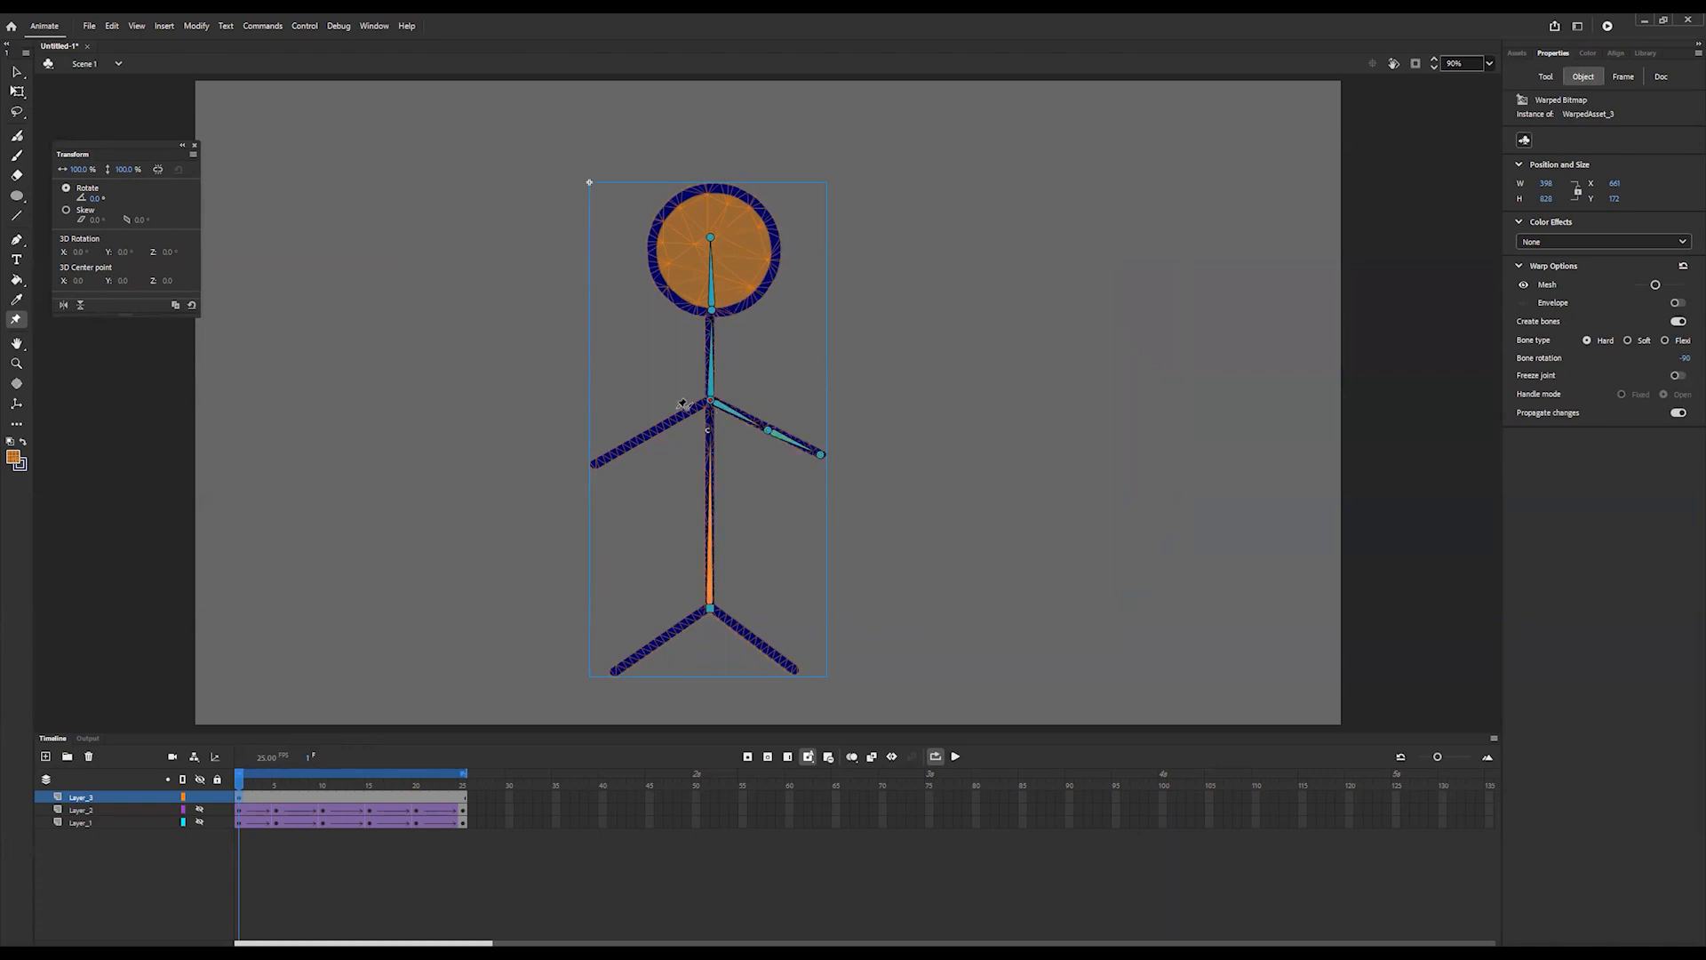
click(642, 438)
click(594, 464)
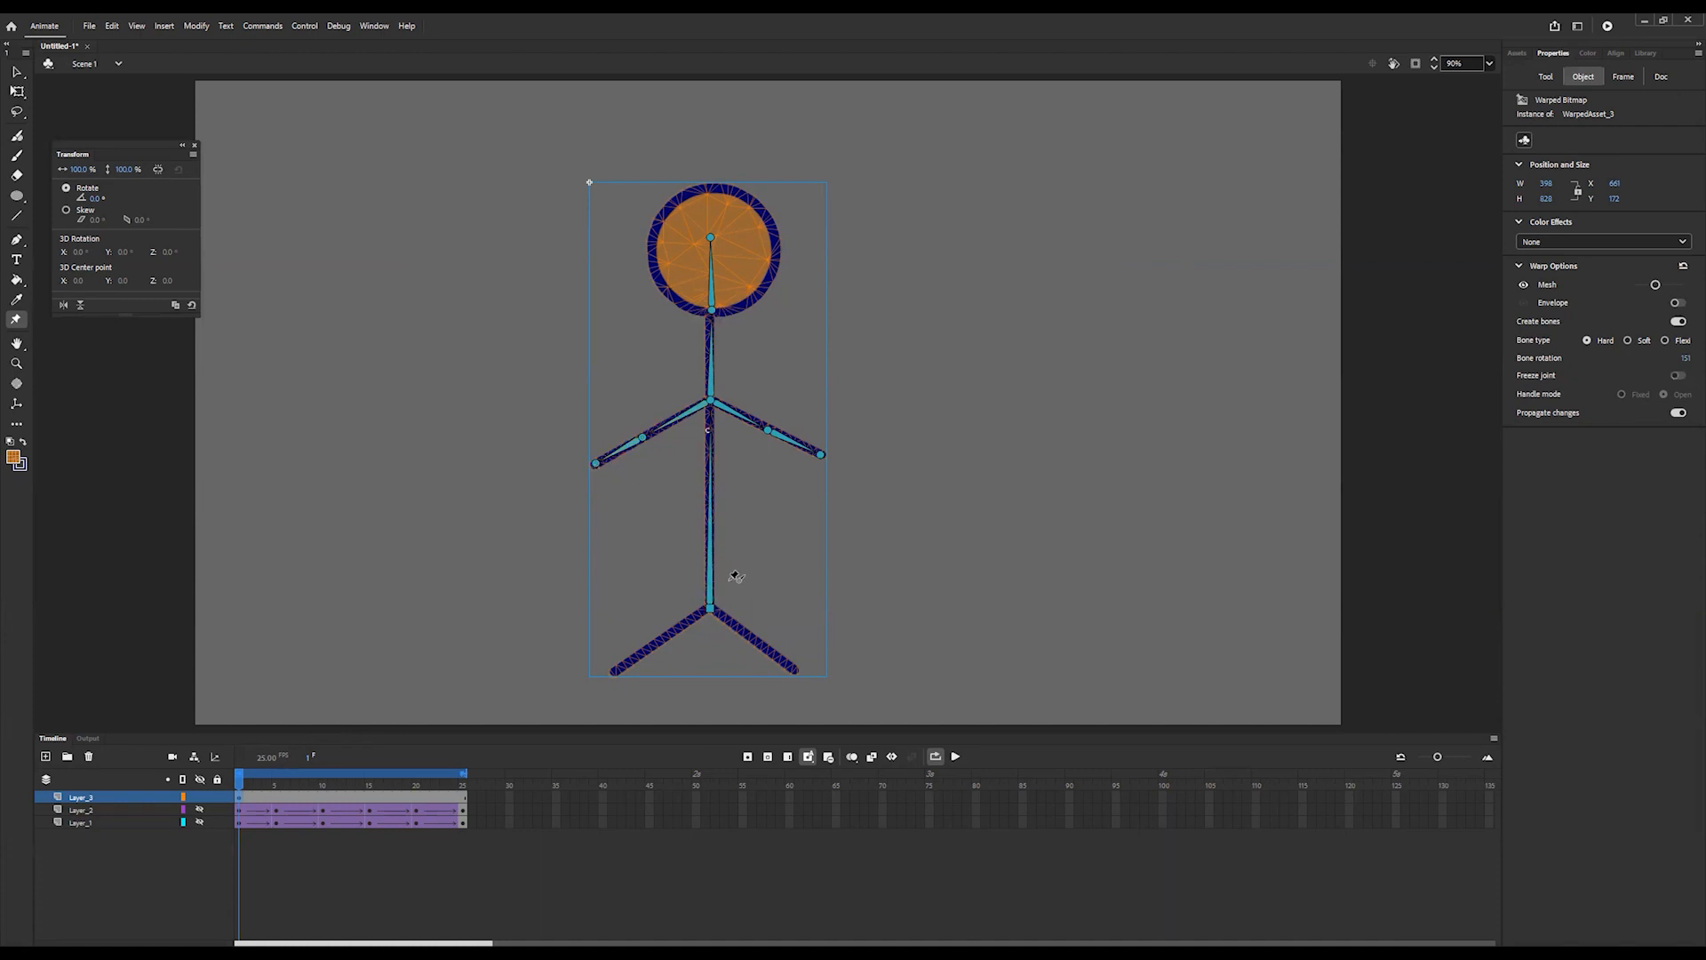
- Add two-bone chains from the hip joint along both legs, with joints at the knees and feet
click(712, 612)
click(750, 639)
click(792, 671)
click(711, 611)
click(659, 637)
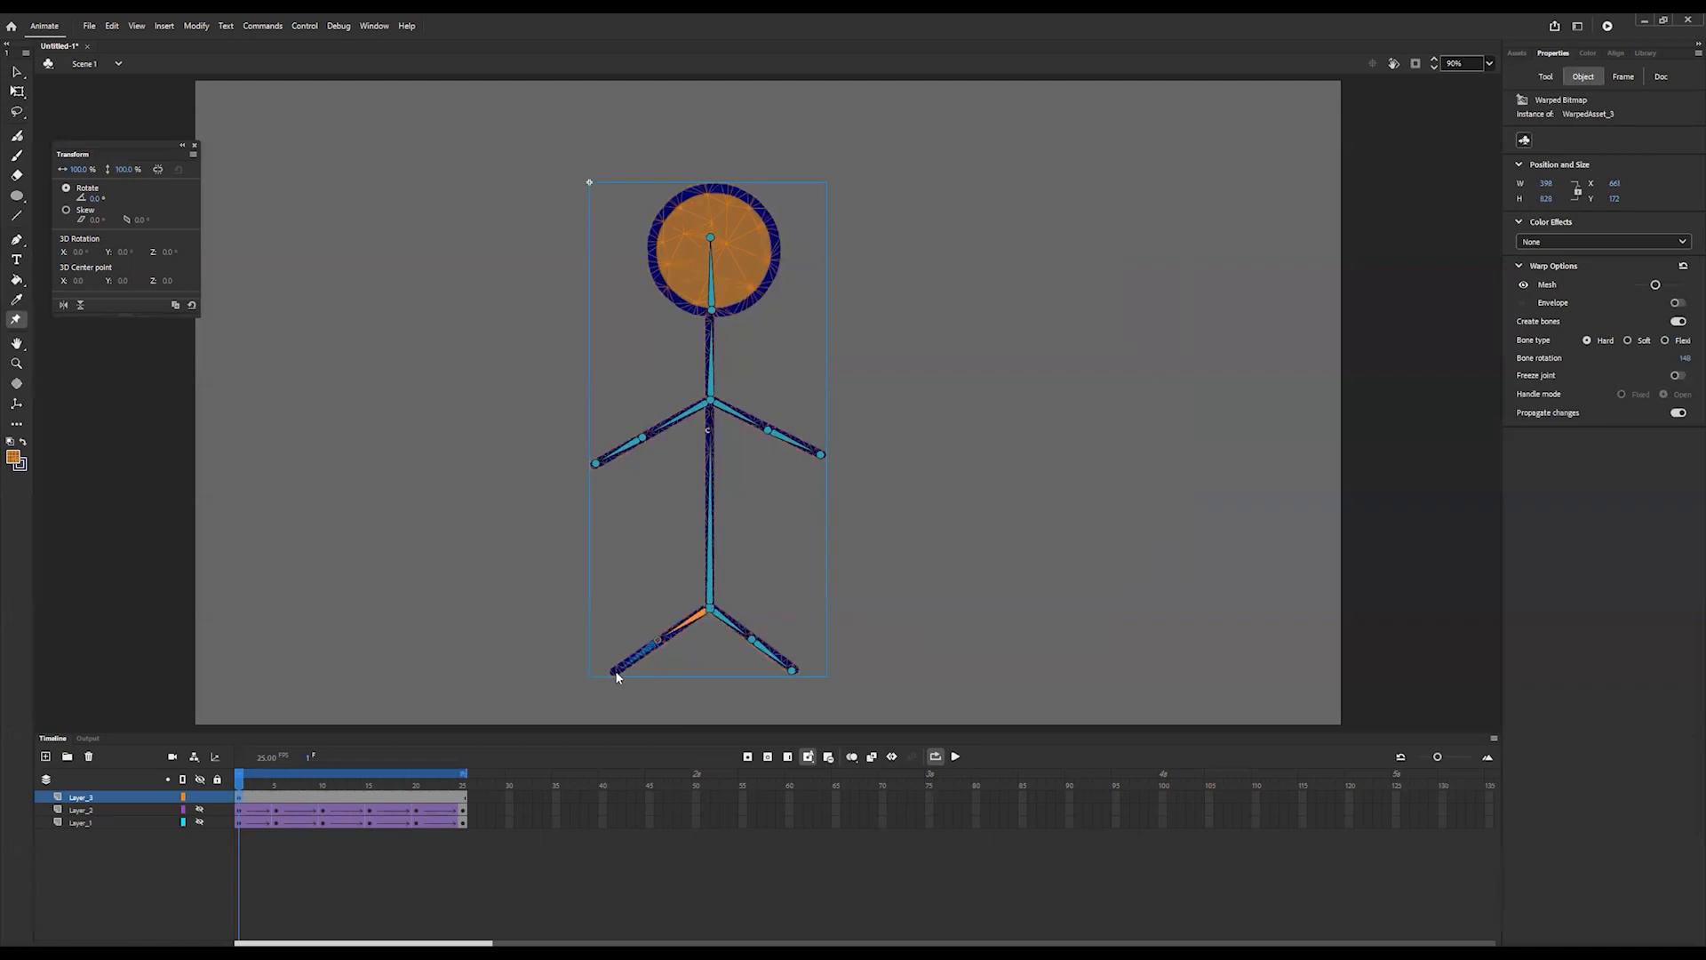
click(591, 678)
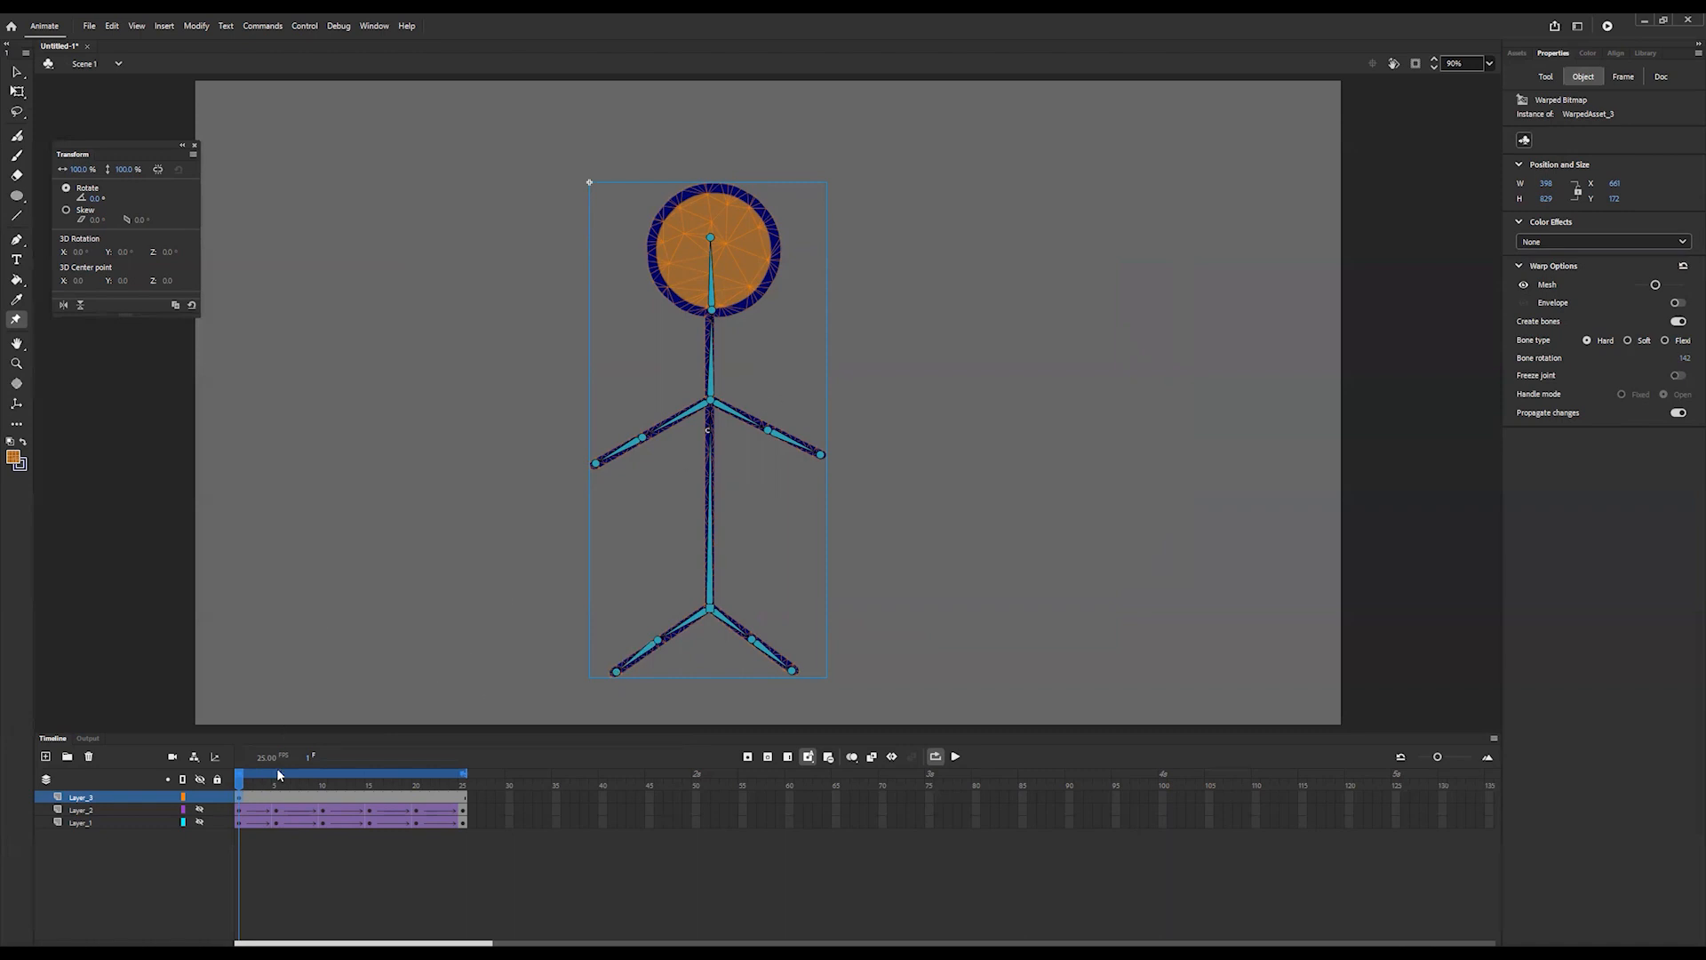
- At frame 5, pose the figure with its right-hand arm raised, other arm lowered, head tilted left and both knees bent, shins vertical
click(273, 804)
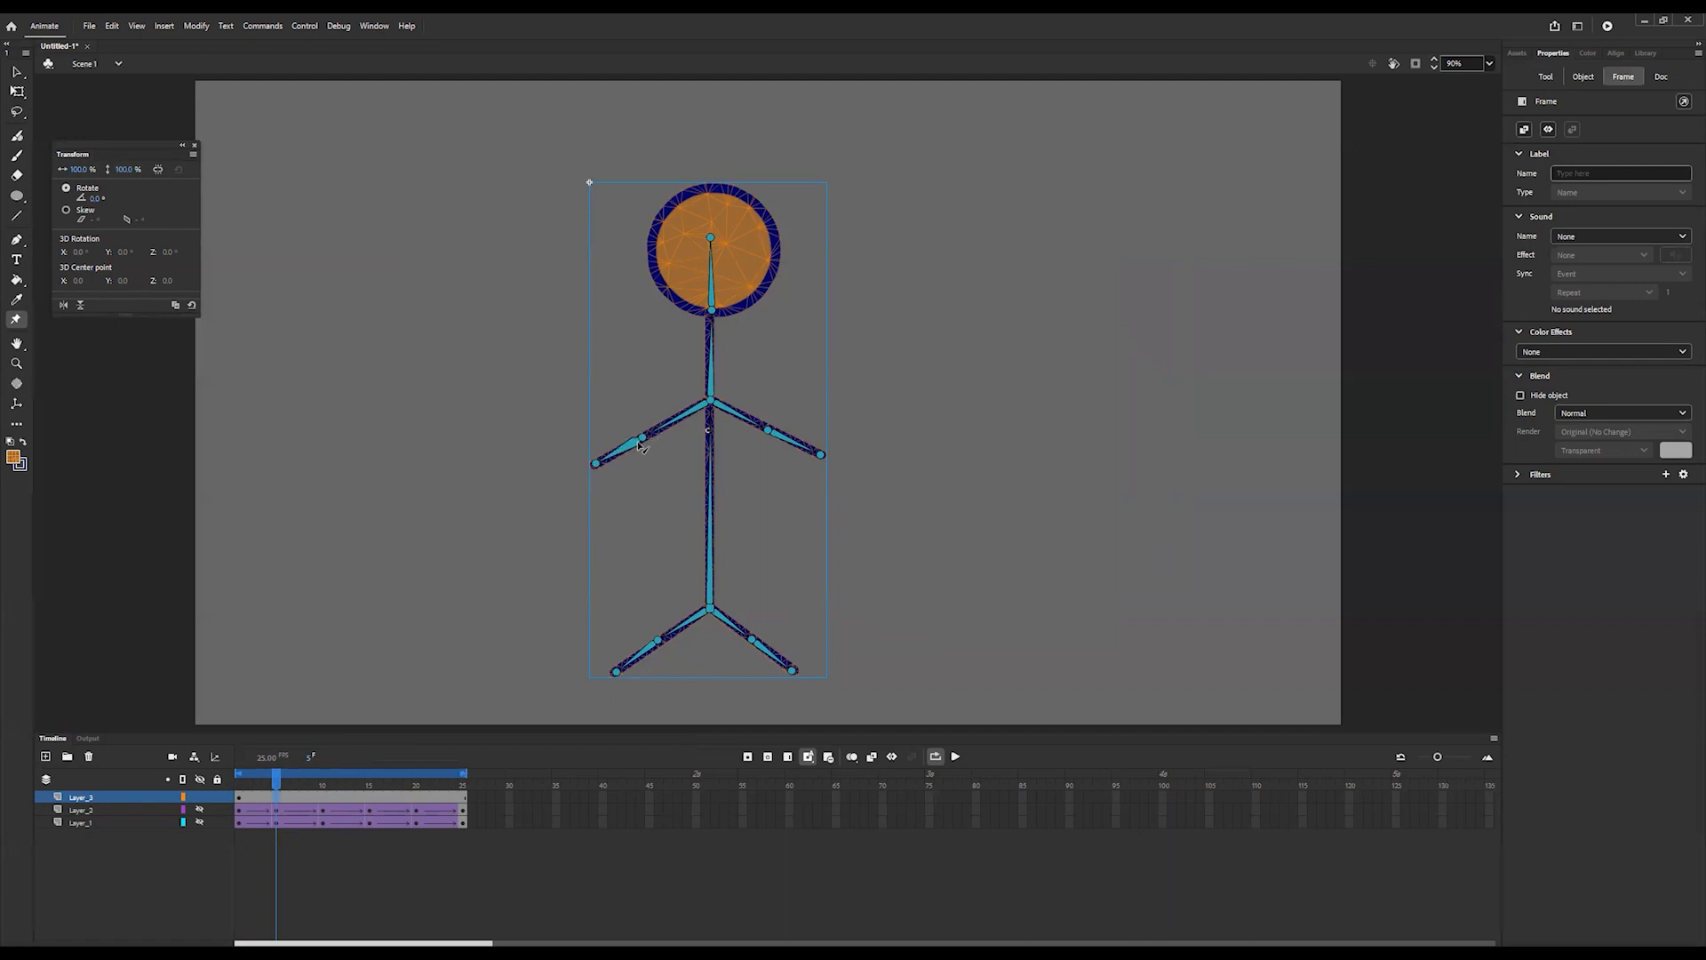
drag(656, 457, 668, 532)
drag(772, 433, 682, 249)
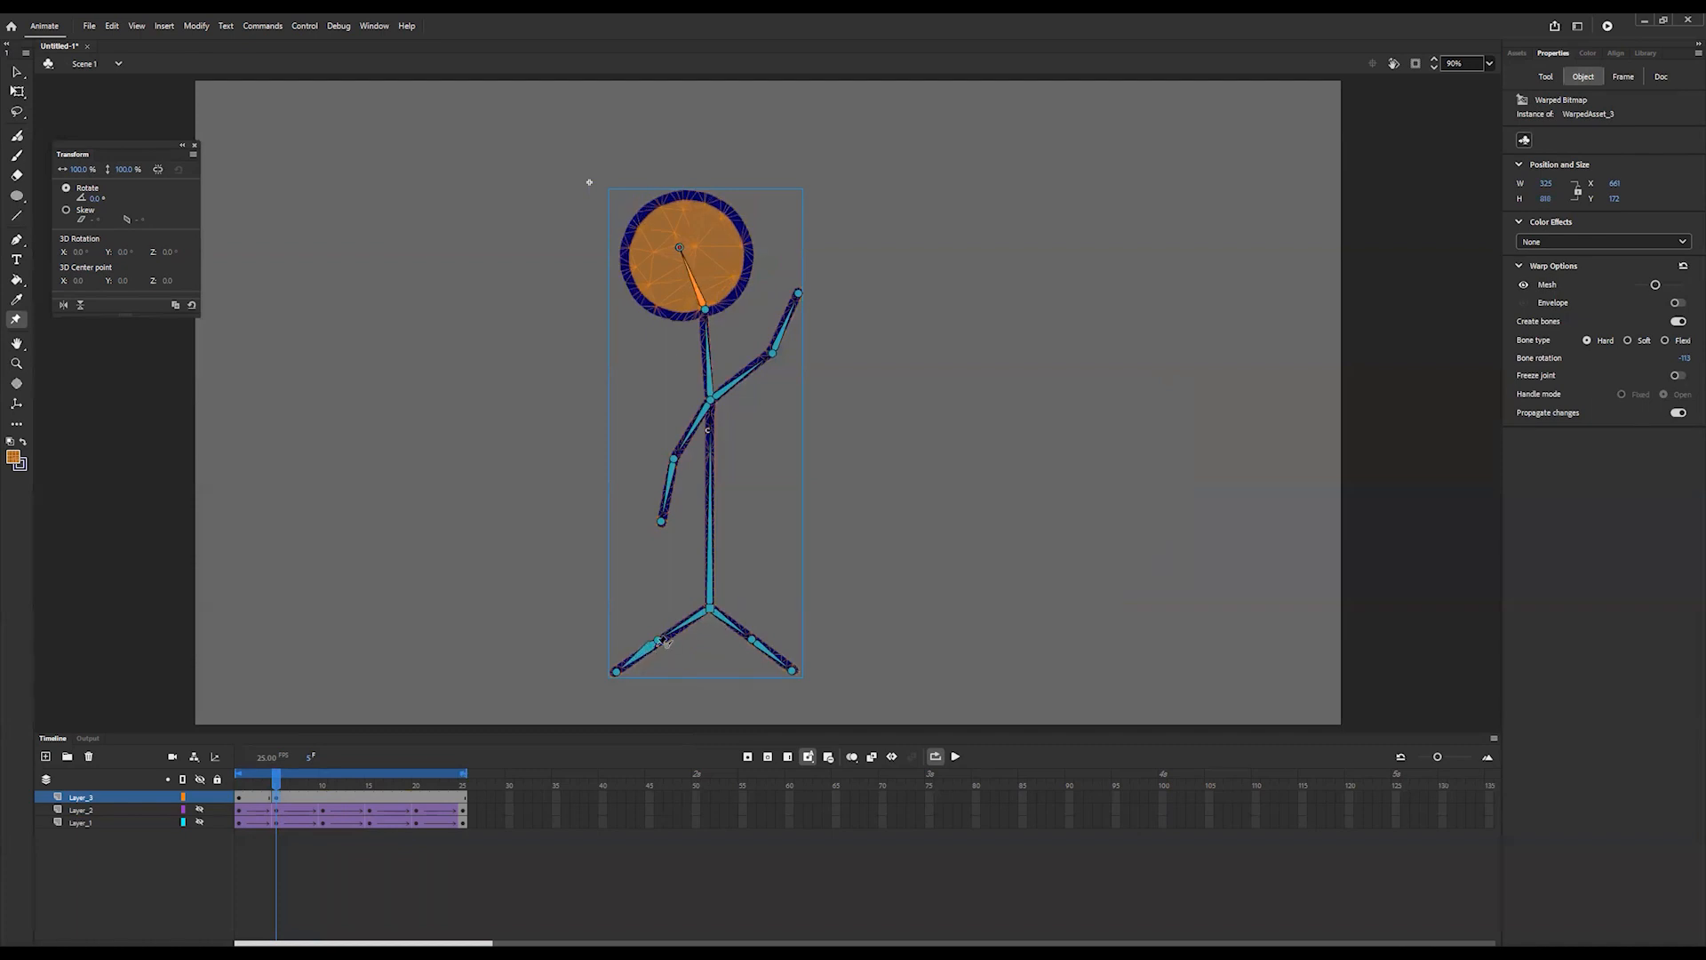
drag(661, 649, 688, 650)
key(ctrl+z)
drag(658, 640, 669, 699)
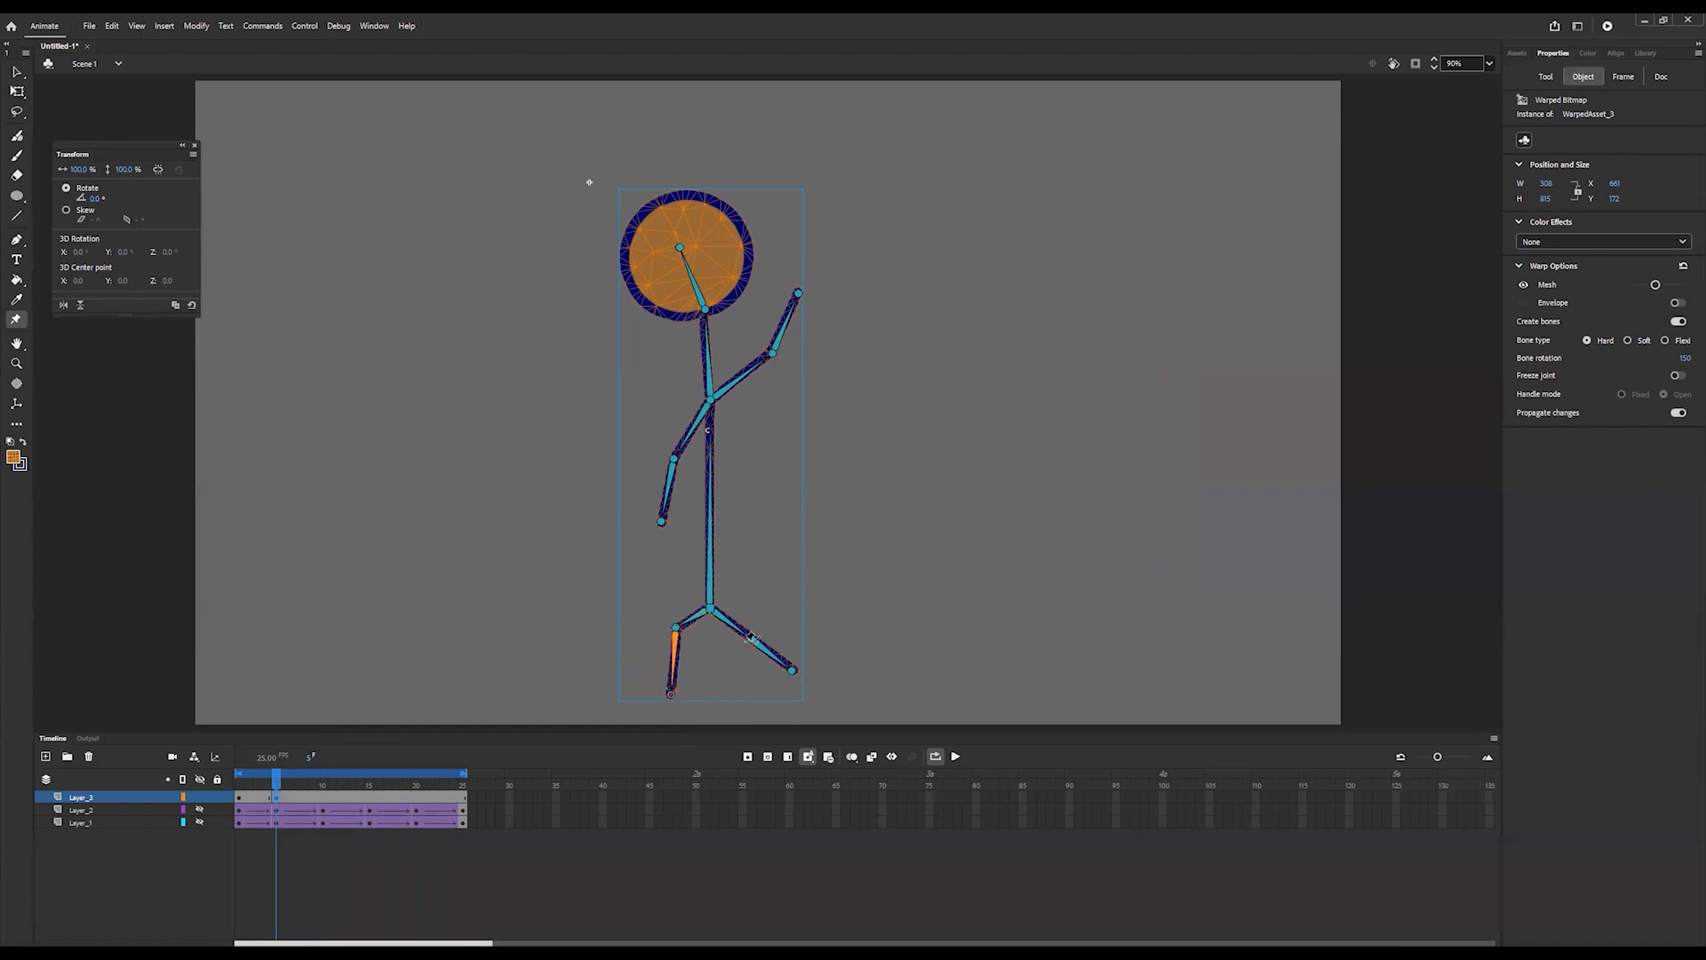
drag(752, 641, 751, 695)
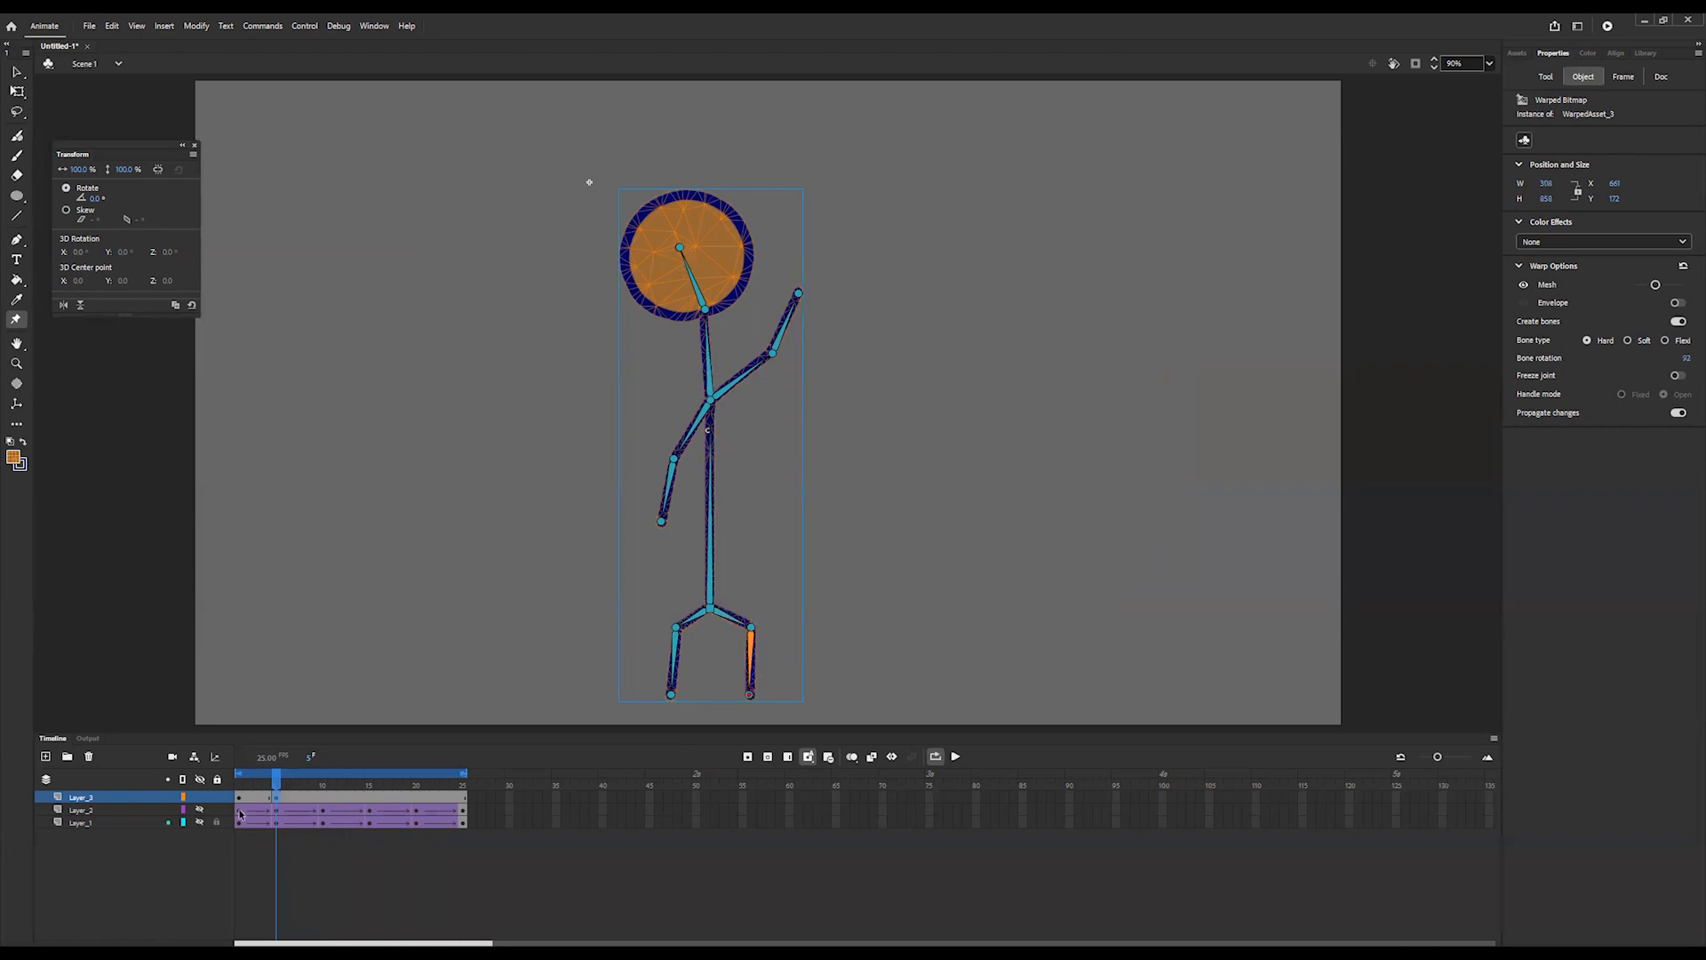
- At frame 10, lower the raised arm slightly, swing the other arm outward and tilt the head back toward upright
click(324, 804)
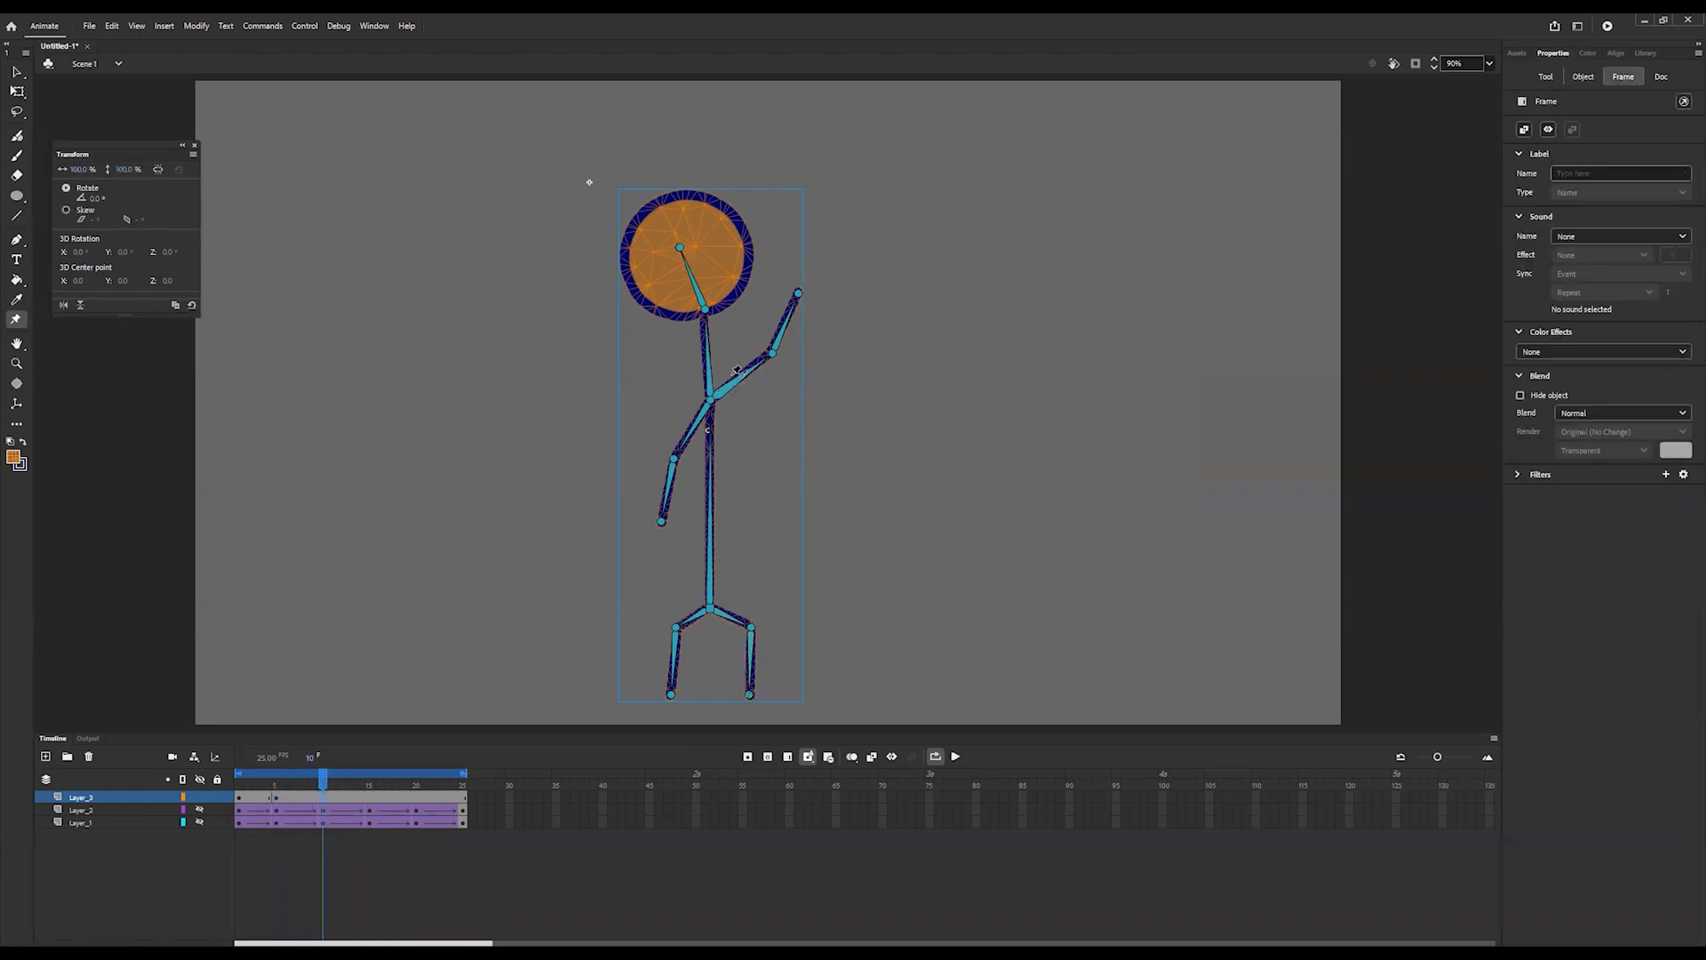
drag(777, 365, 784, 382)
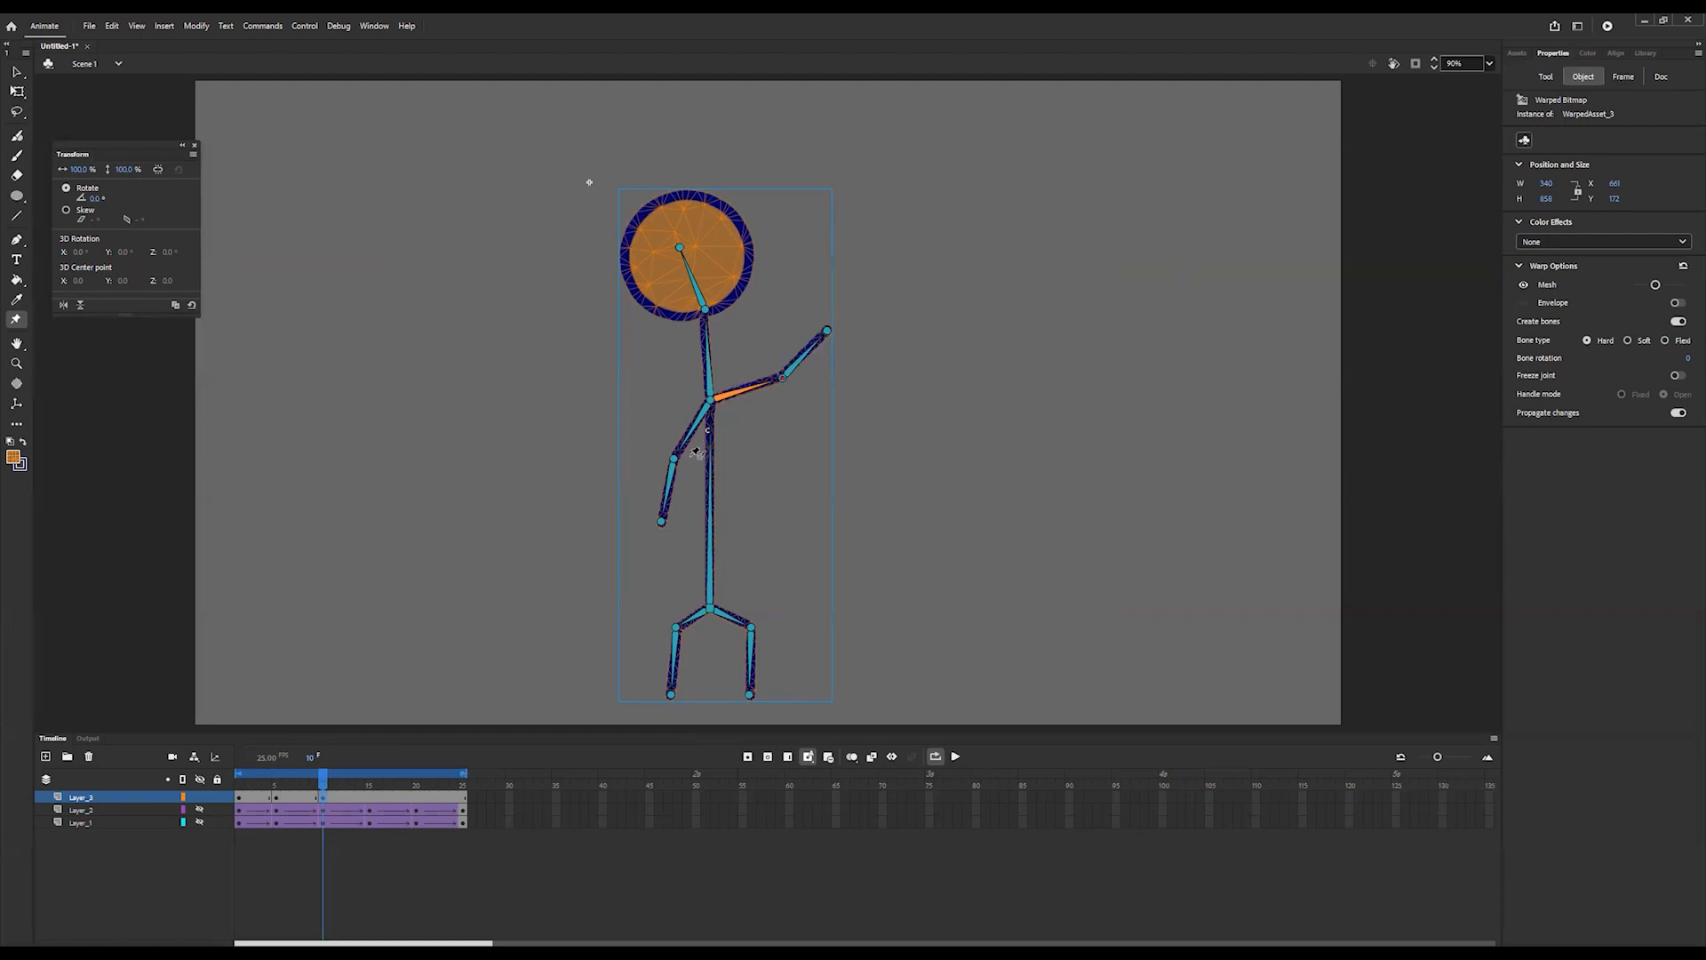
drag(674, 459, 659, 449)
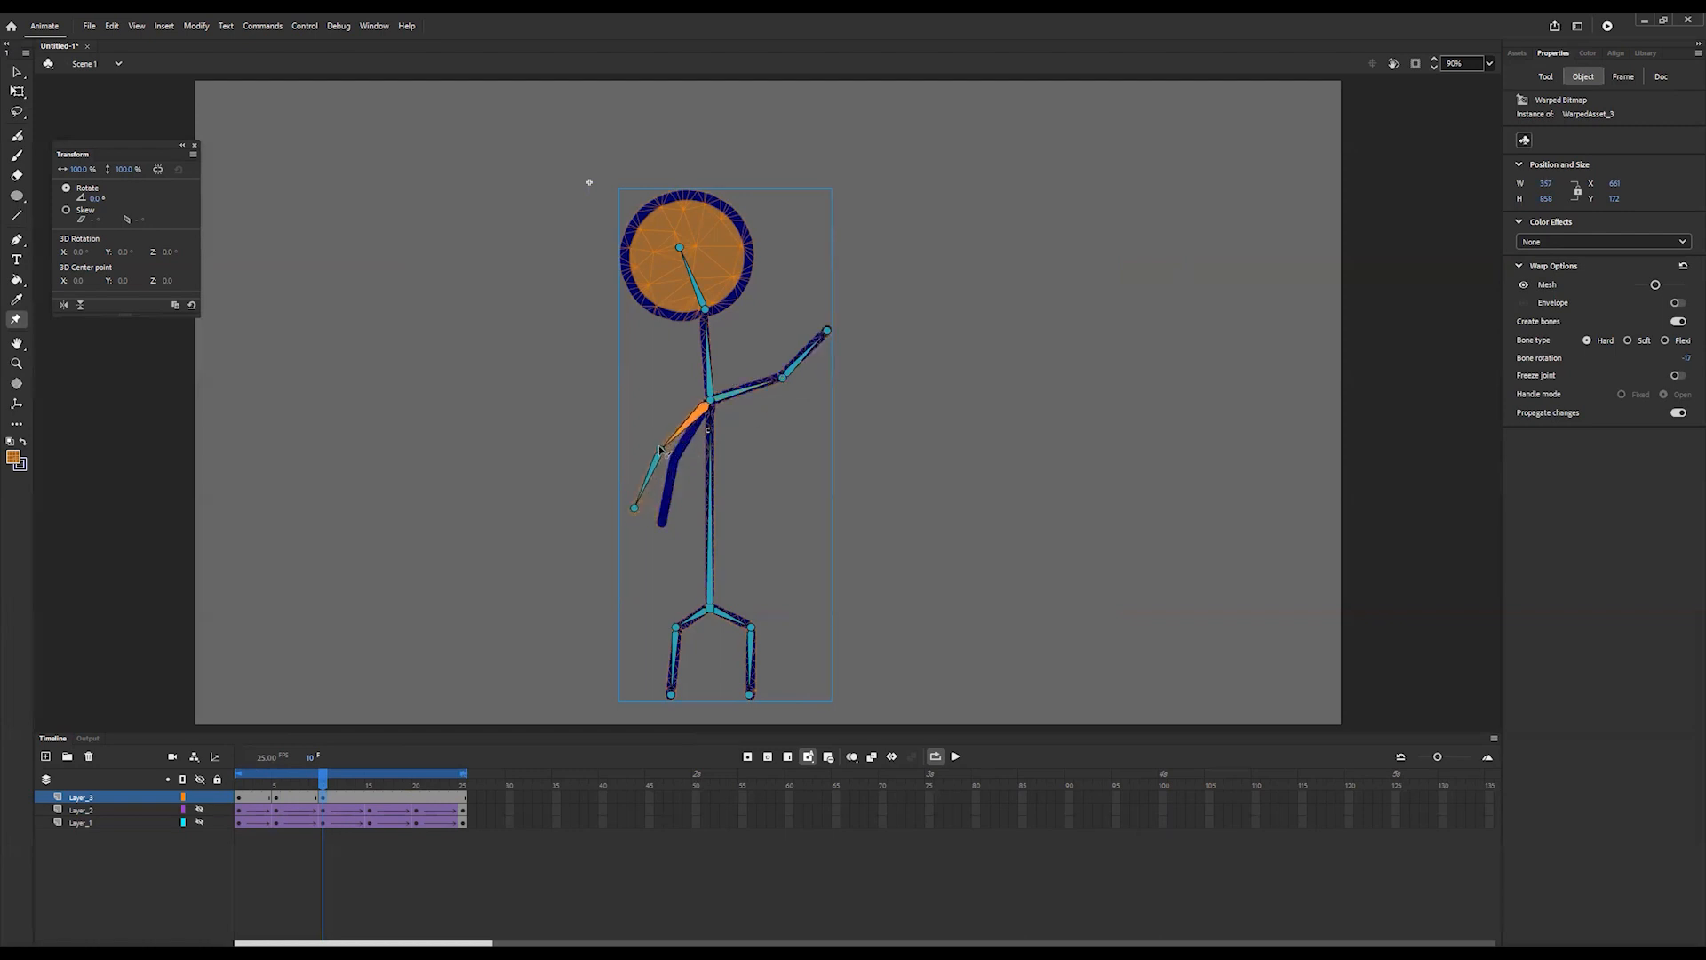
click(712, 316)
drag(678, 249, 692, 247)
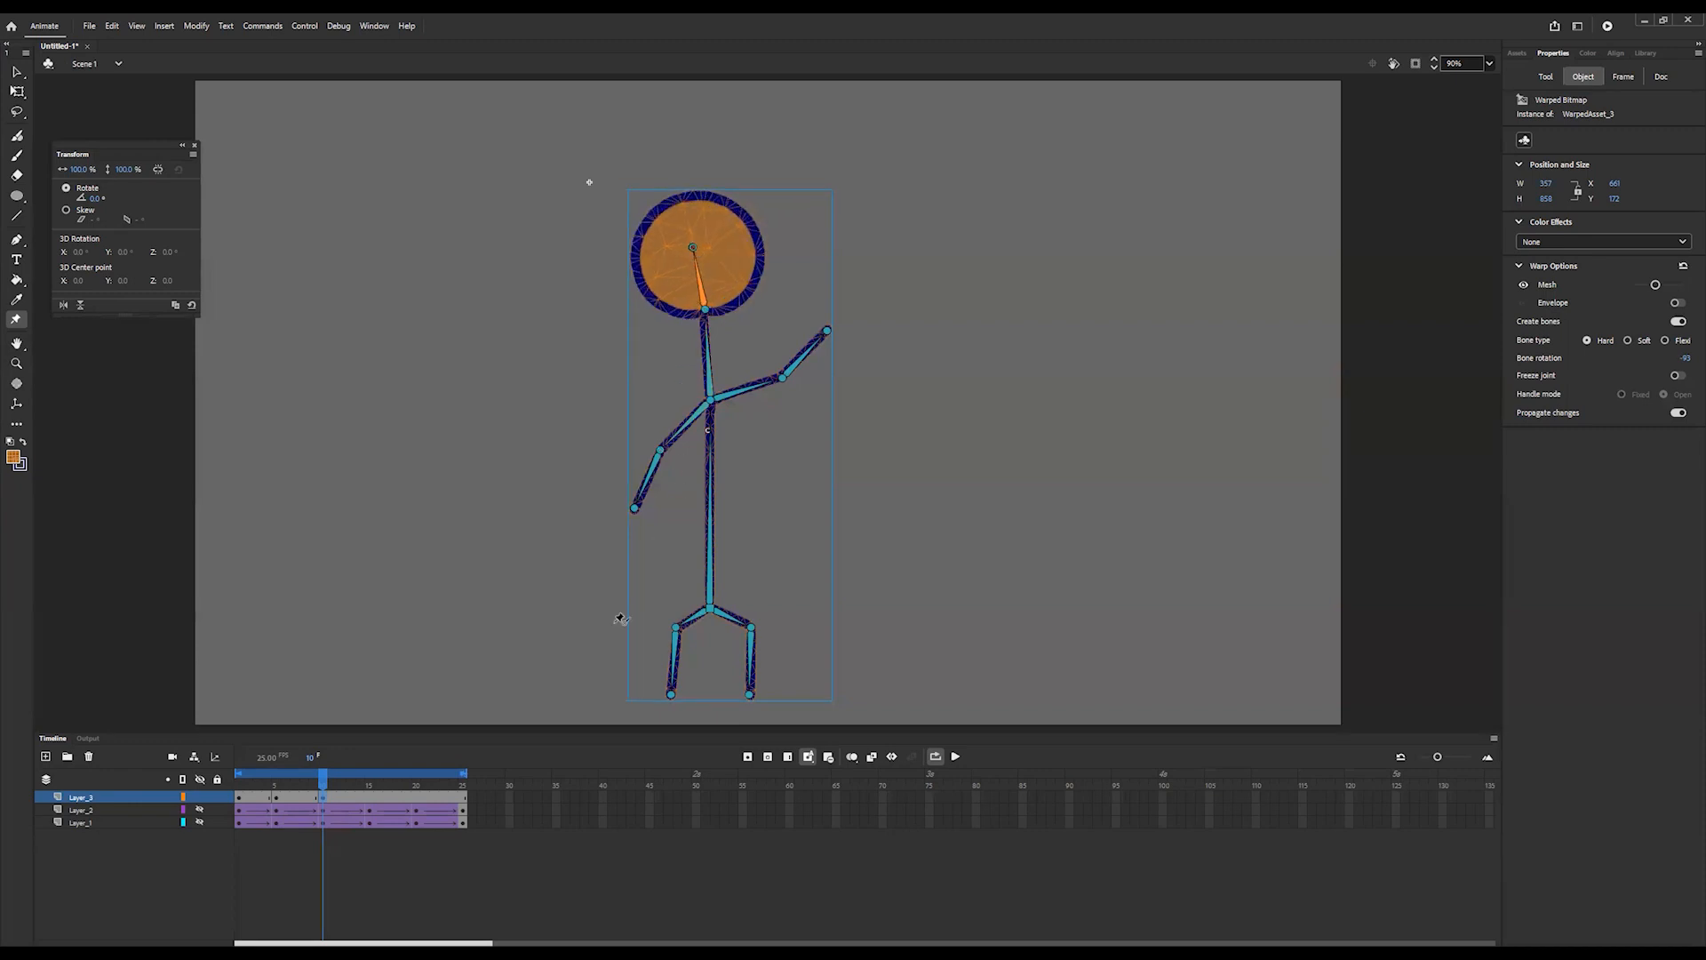
- At frame 15, pose the figure with its right-hand arm raised higher, other arm drawn in toward the body and head tilted further left
click(371, 801)
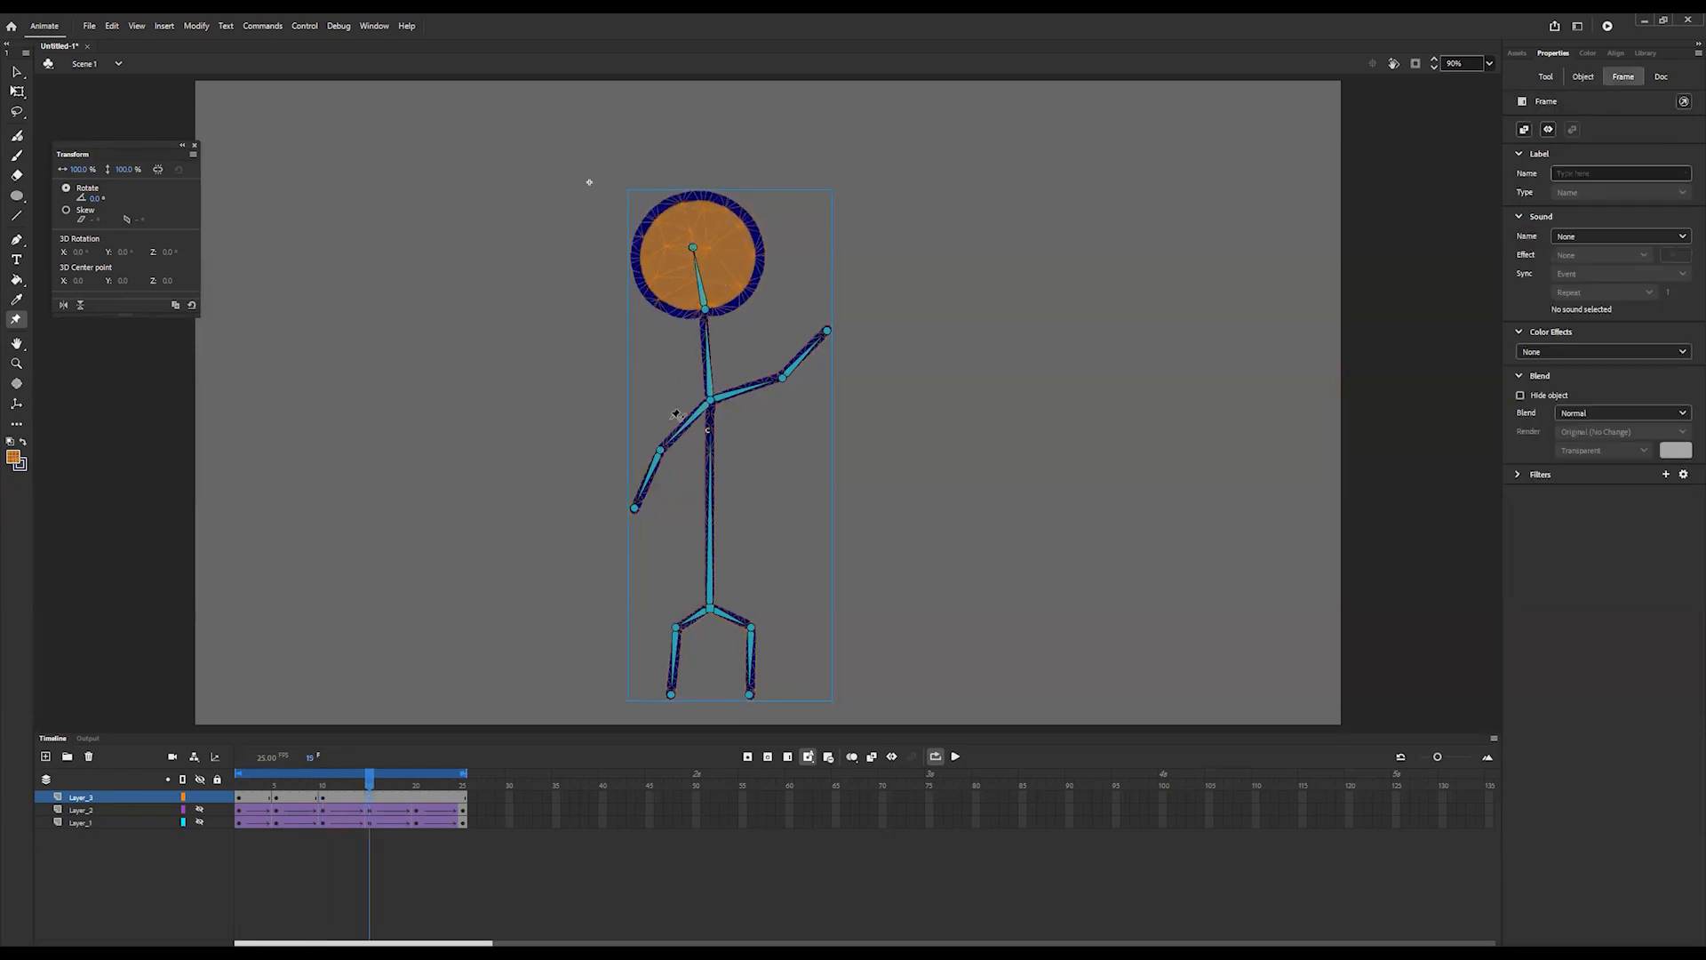
drag(673, 462, 676, 458)
click(781, 371)
drag(782, 372, 771, 355)
drag(694, 250, 683, 240)
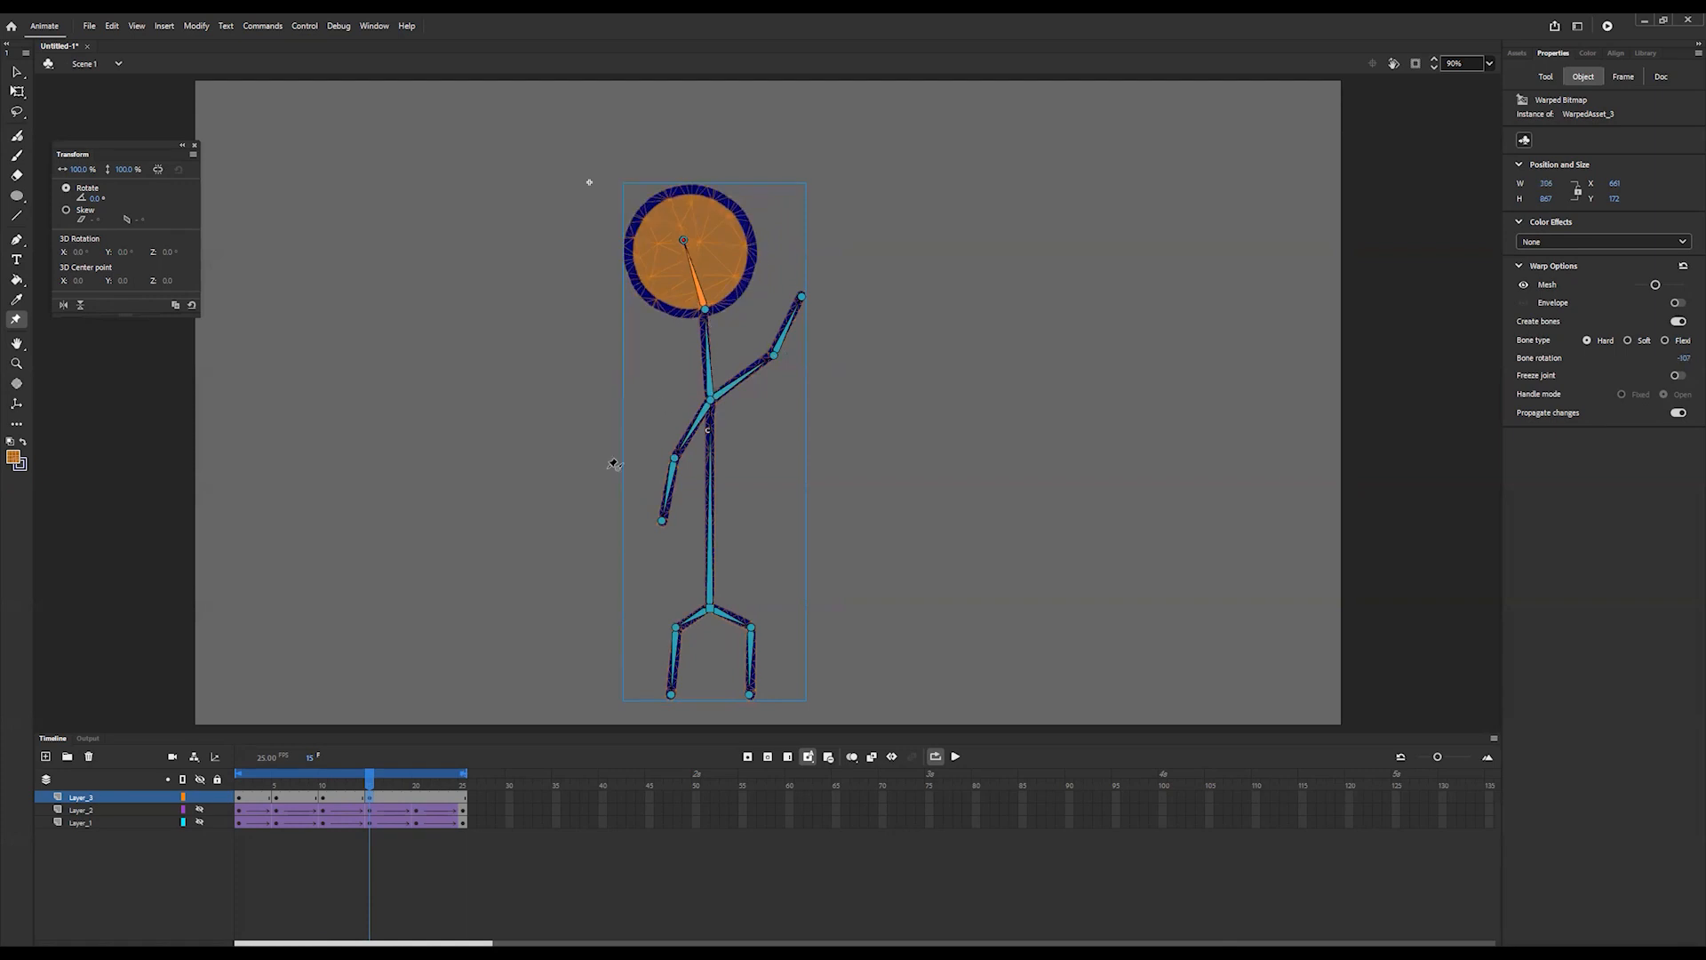
- At frame 20, lower the raised arm and its forearm slightly, swing the other arm outward and tilt the head back toward upright
click(415, 798)
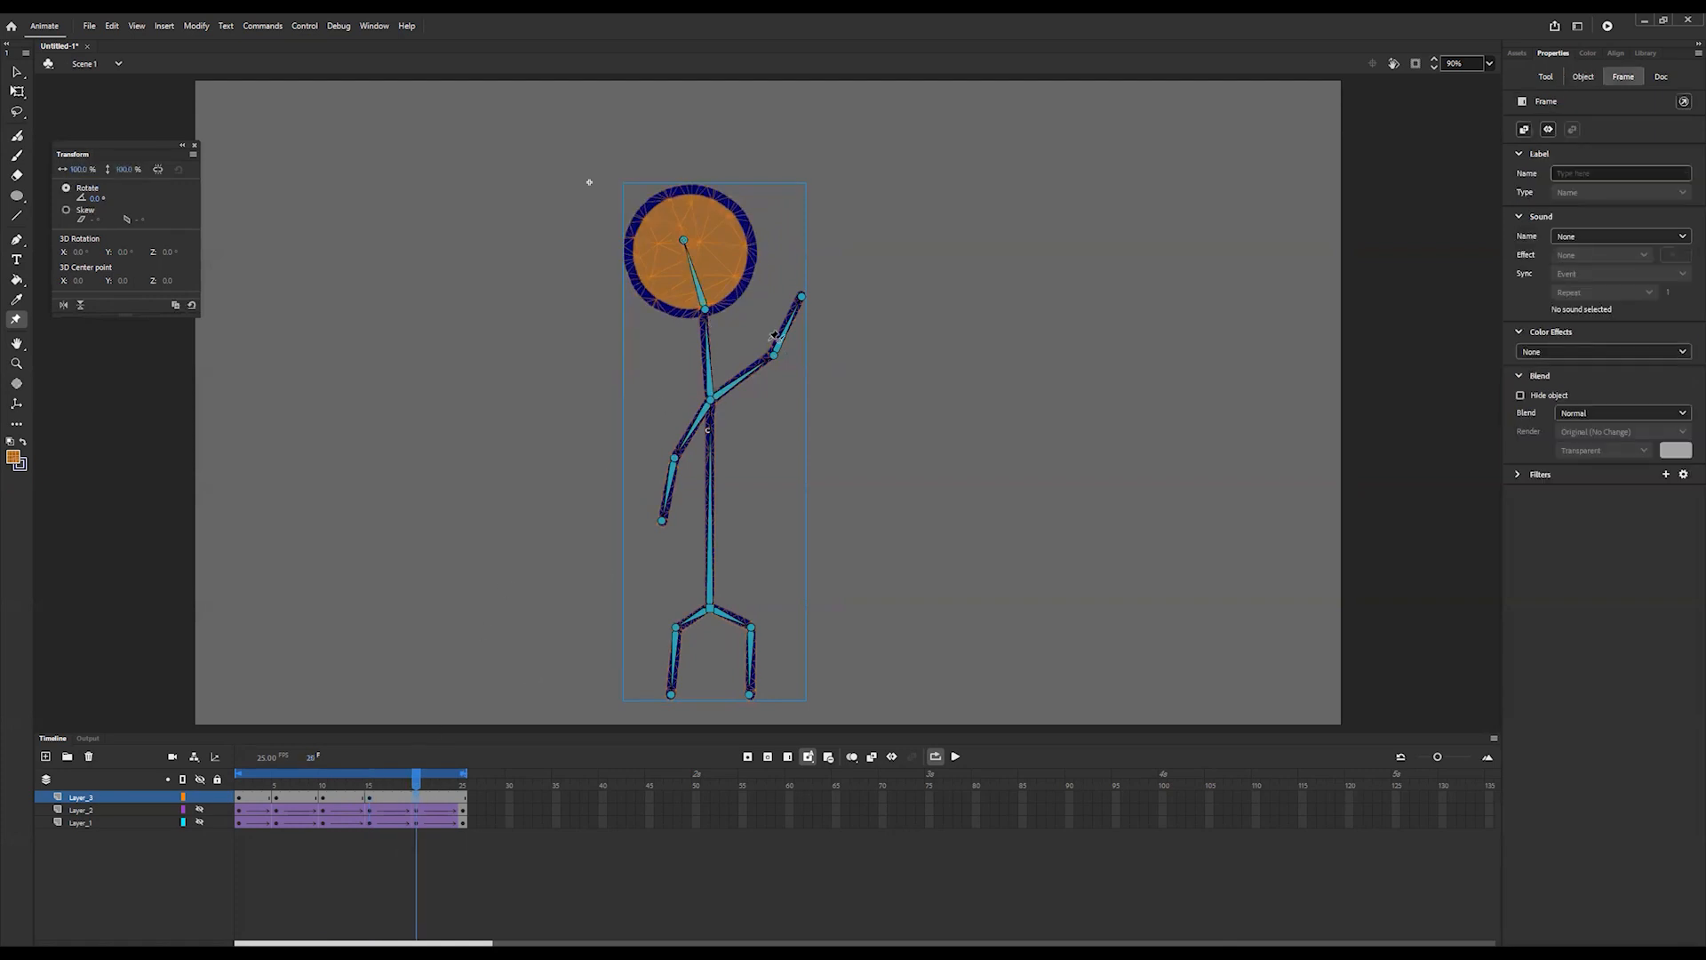
drag(668, 460, 657, 448)
drag(776, 359, 786, 371)
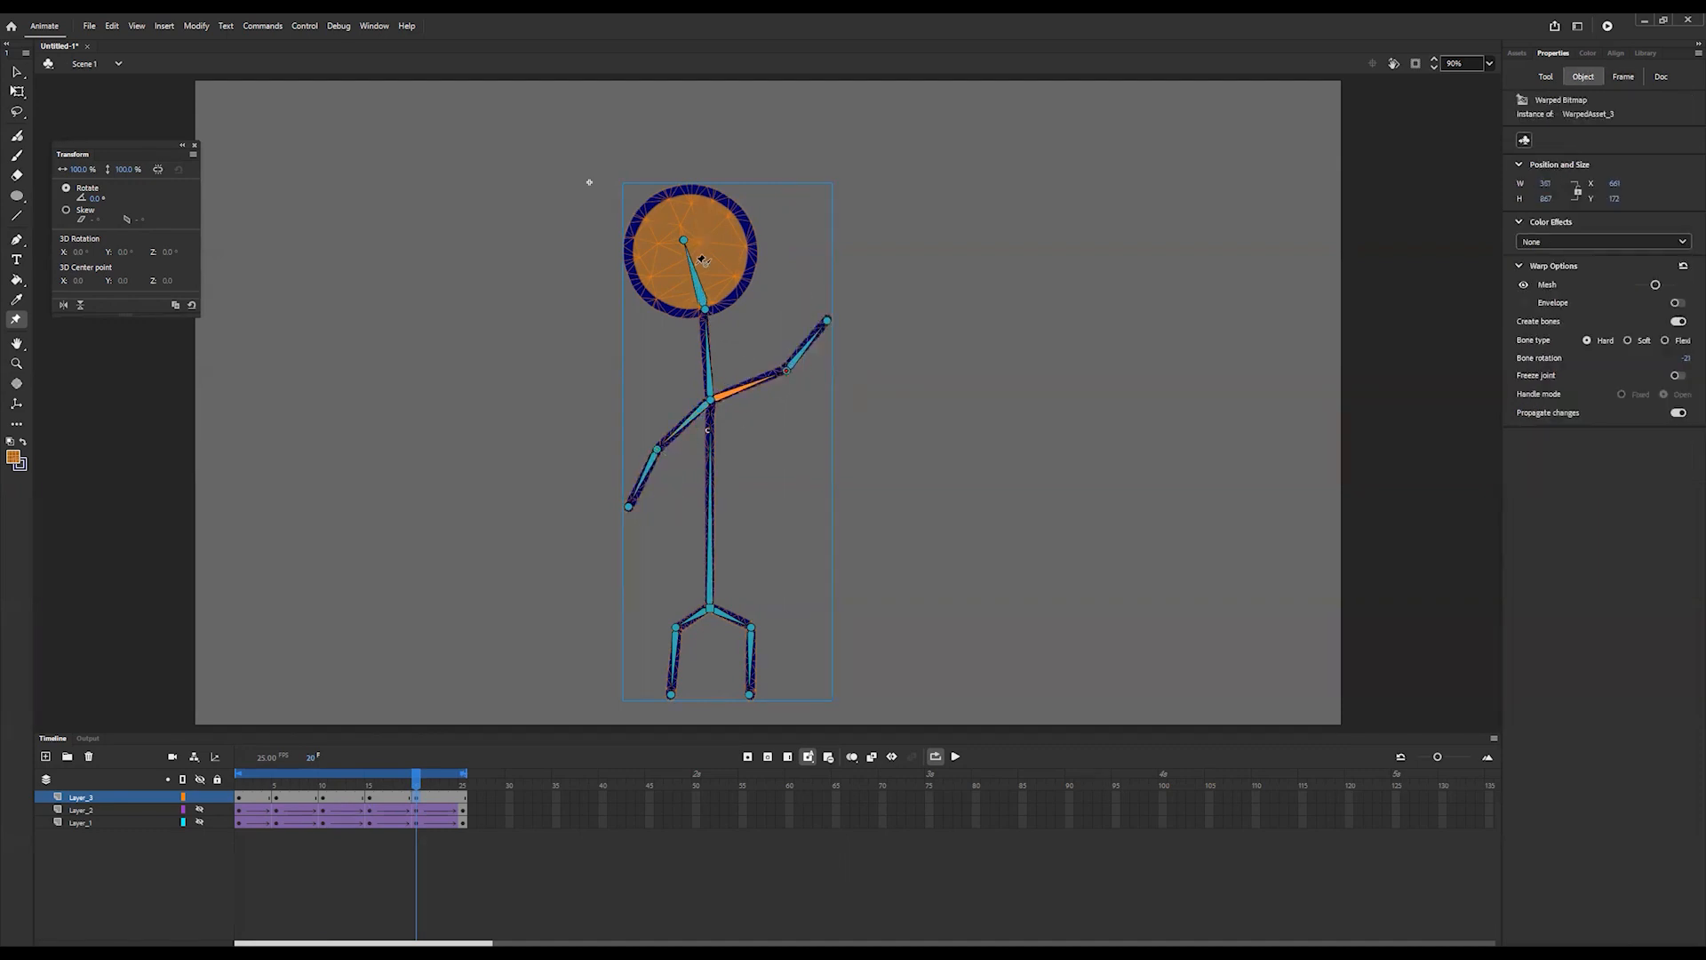
drag(689, 245, 701, 244)
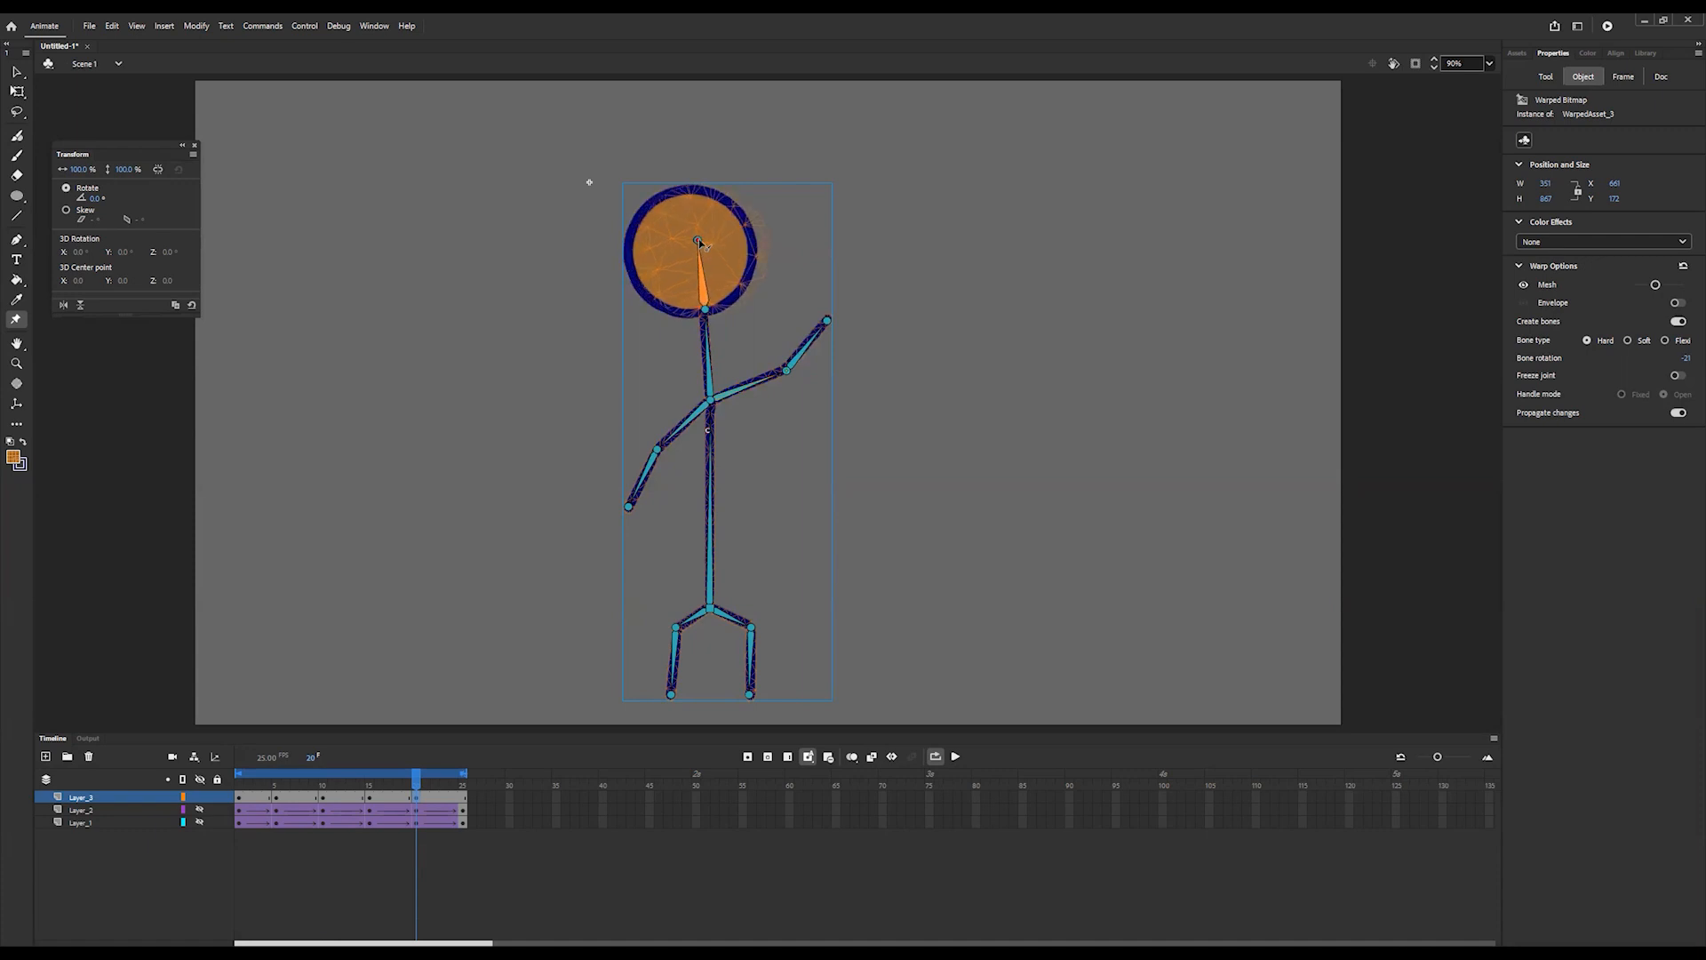
click(836, 329)
drag(835, 333, 840, 336)
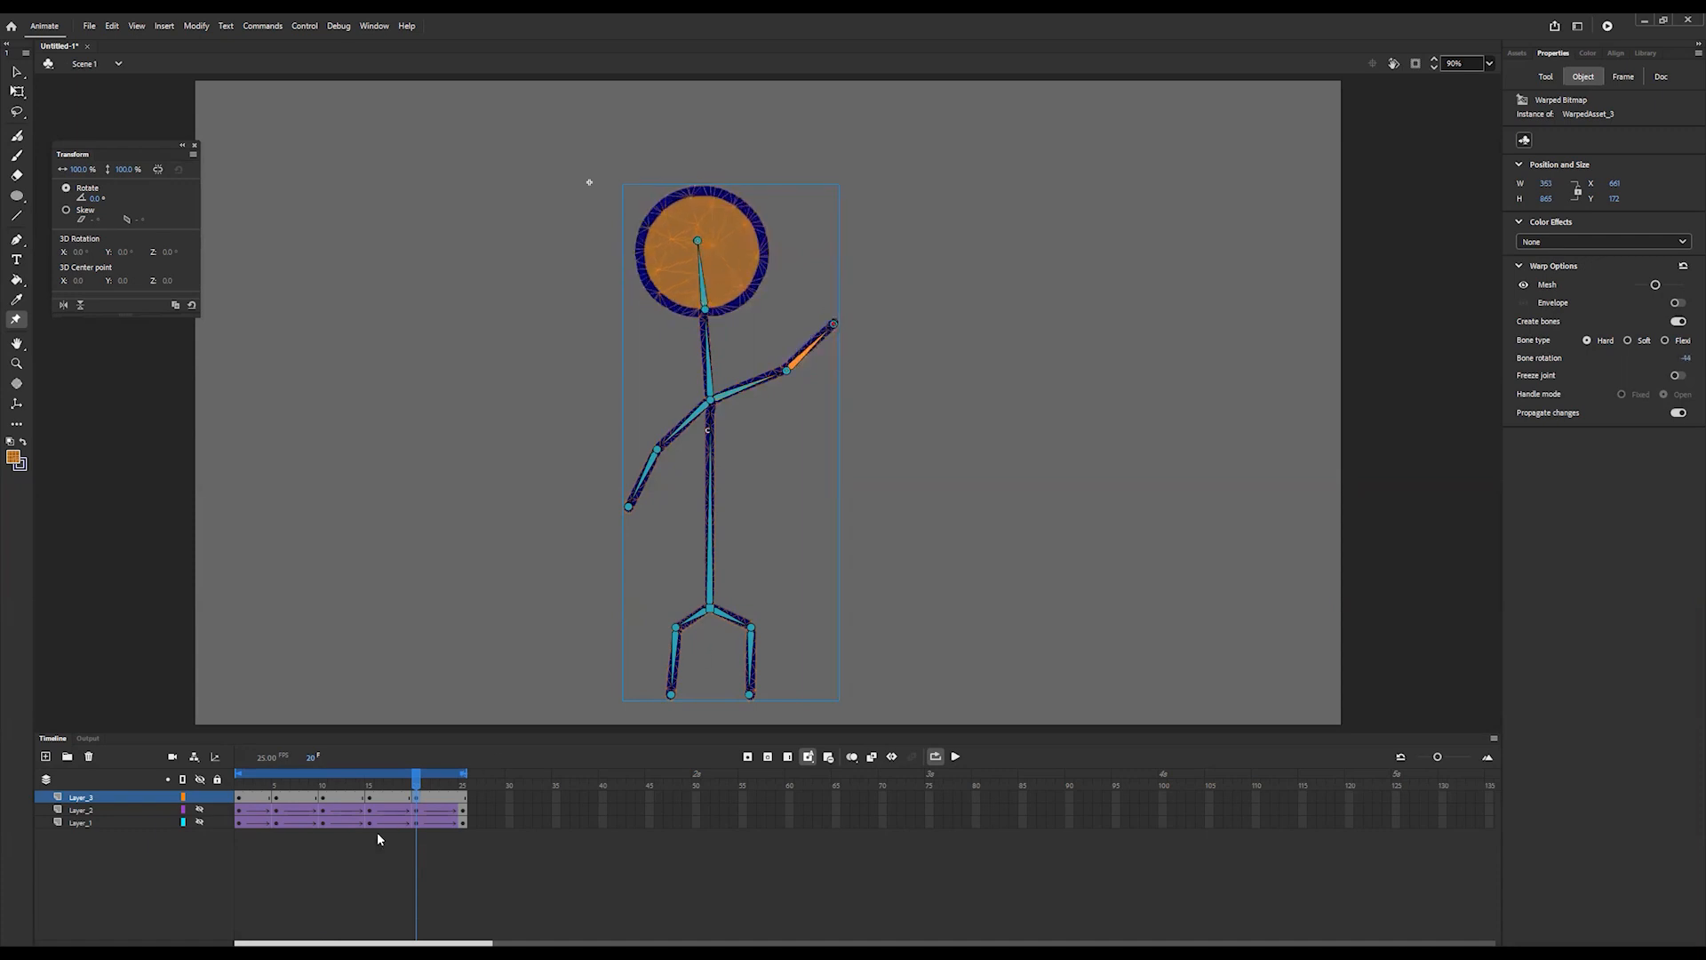
- At frame 25, raise the right-hand arm again, draw the other arm in toward the body and tilt the head left
click(463, 797)
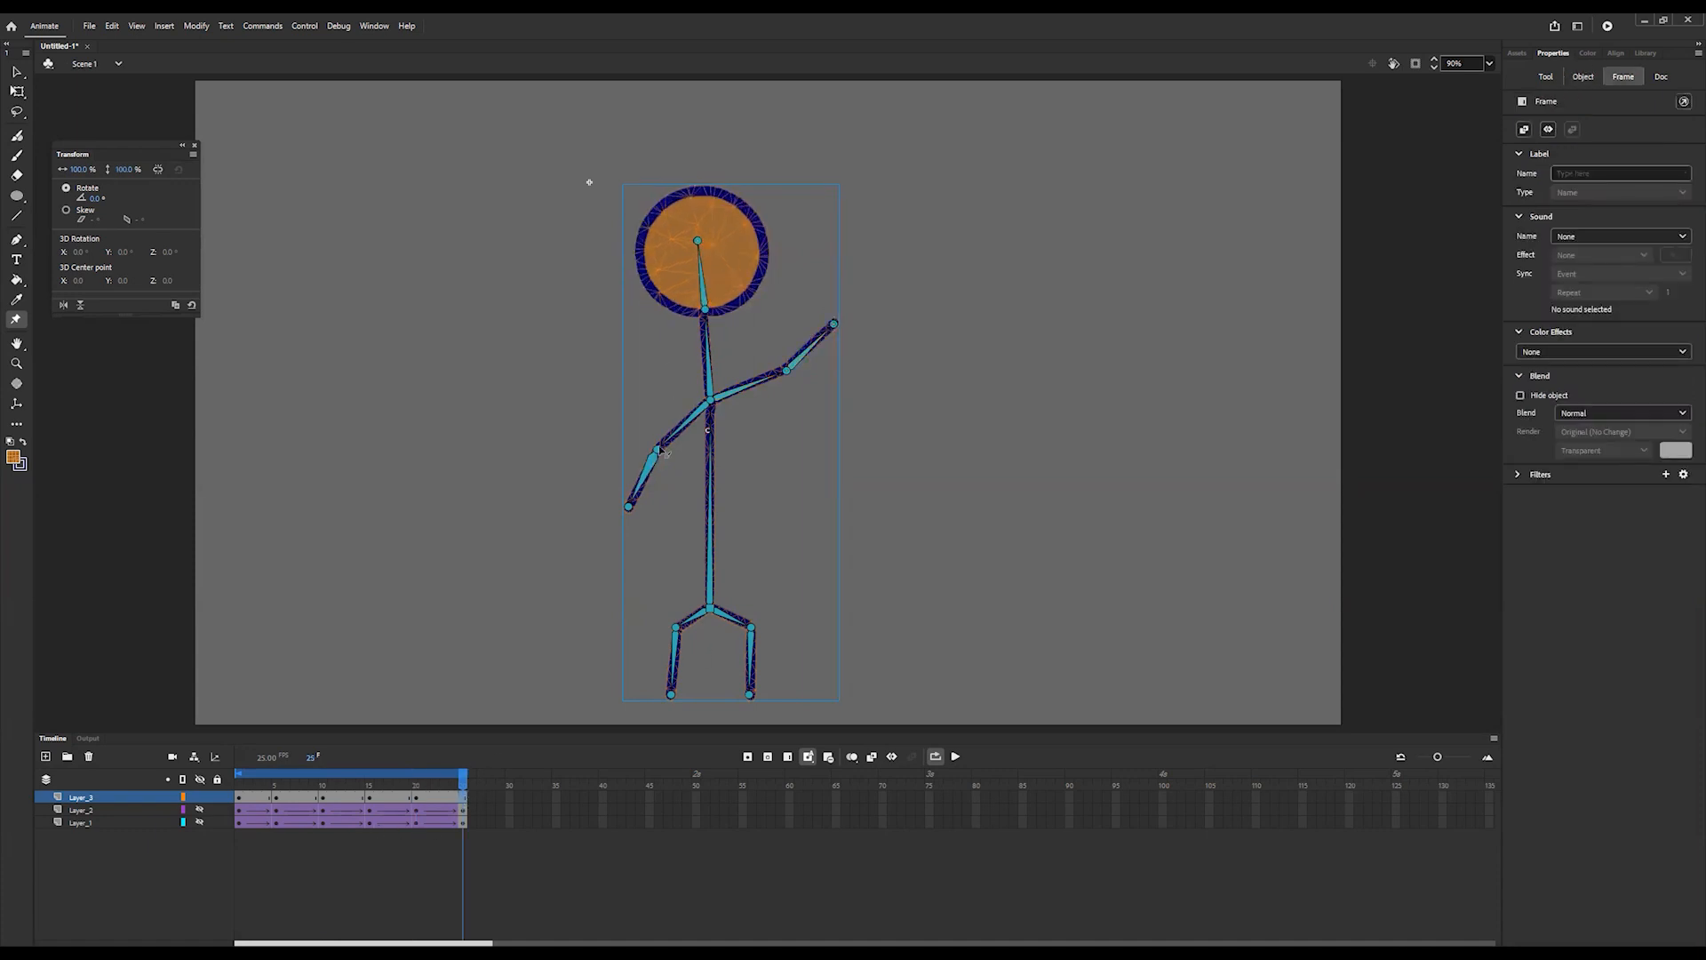
drag(659, 452, 676, 467)
drag(783, 368, 768, 347)
drag(699, 254, 666, 243)
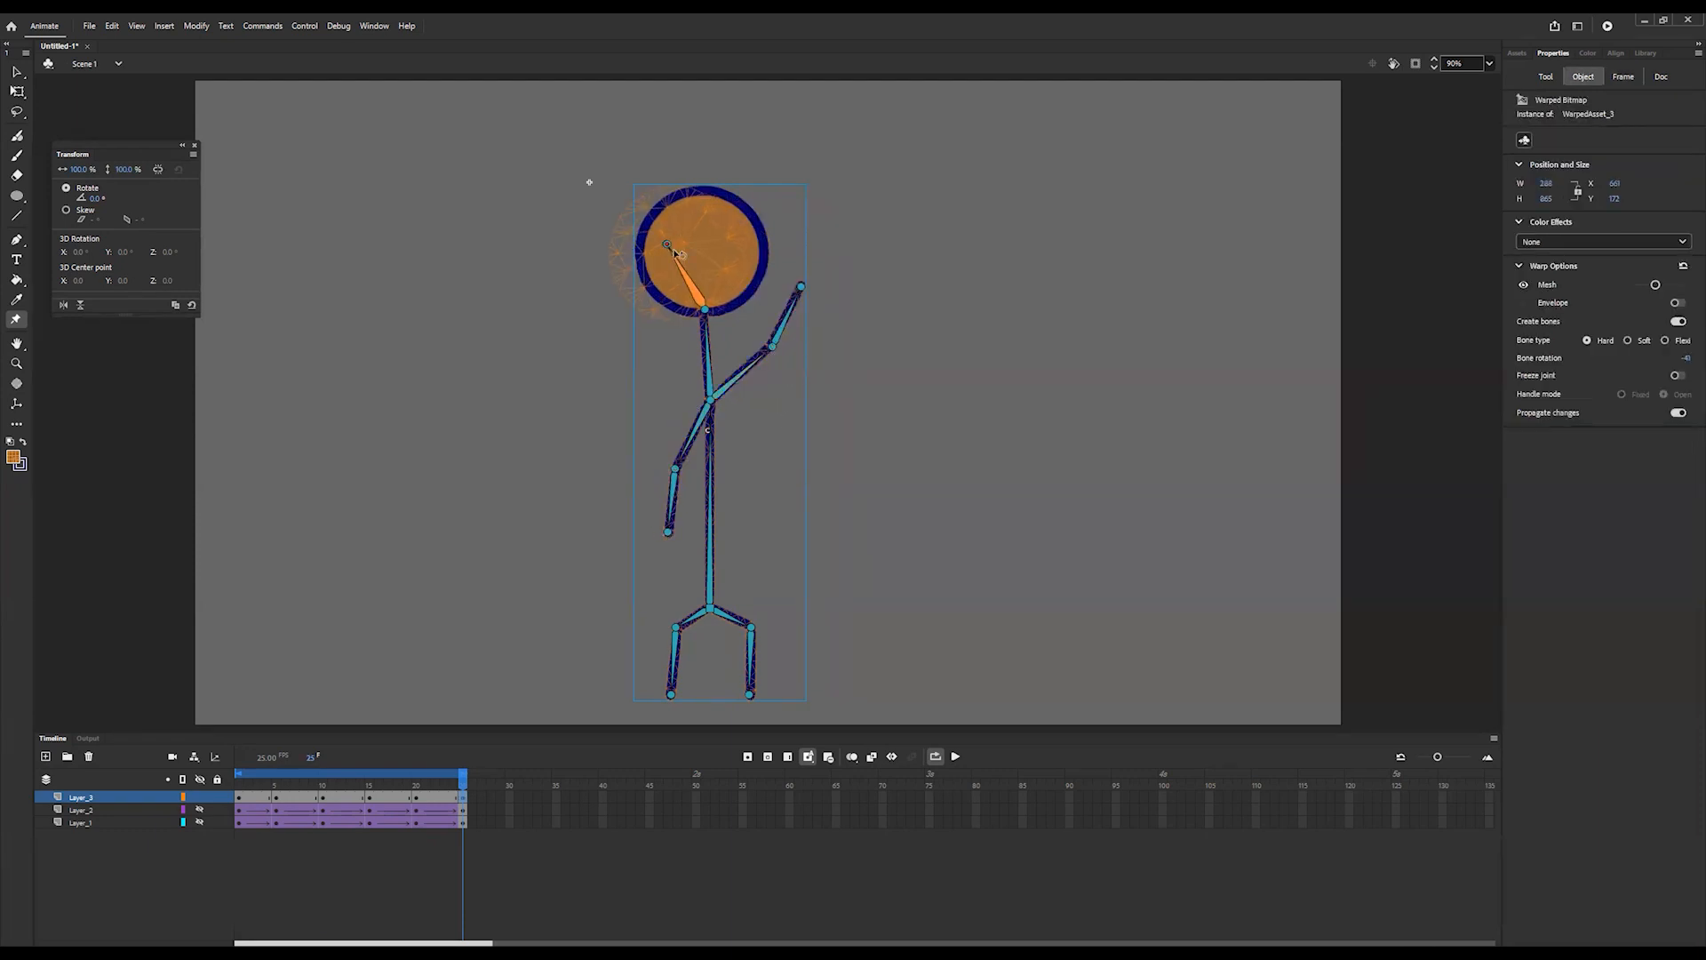
- Create classic tweens on the stick figure's layer between the keyframes at frames 1, 5 and 10
click(248, 797)
right_click(249, 797)
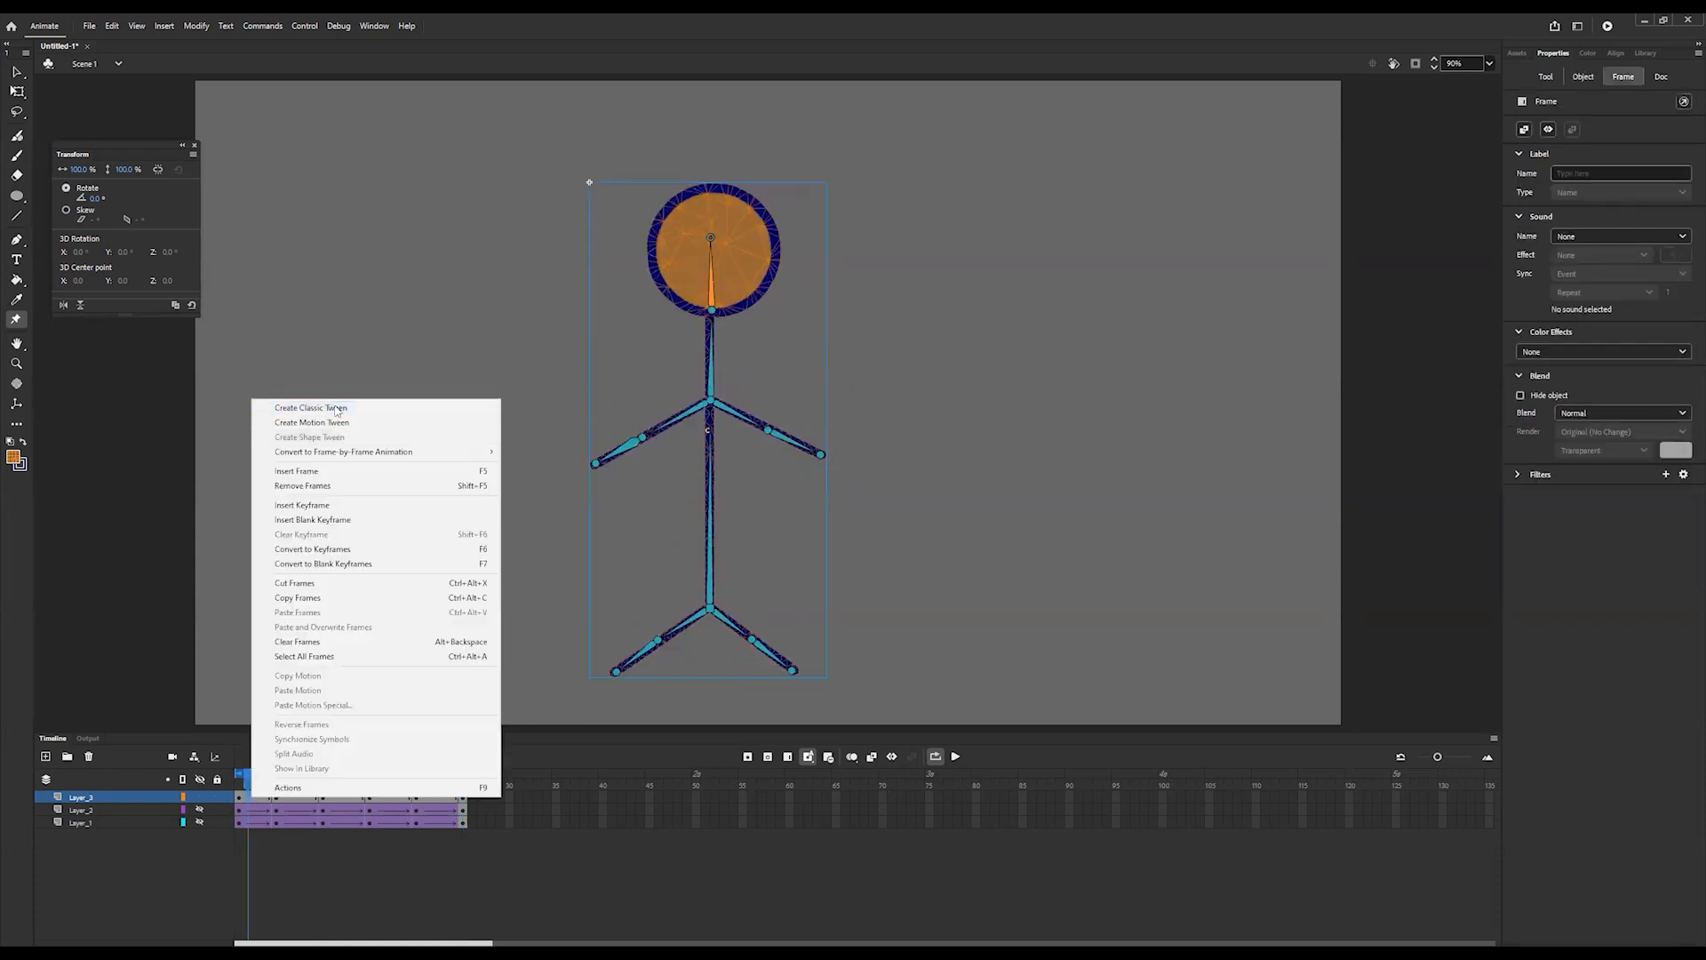
click(303, 804)
right_click(303, 804)
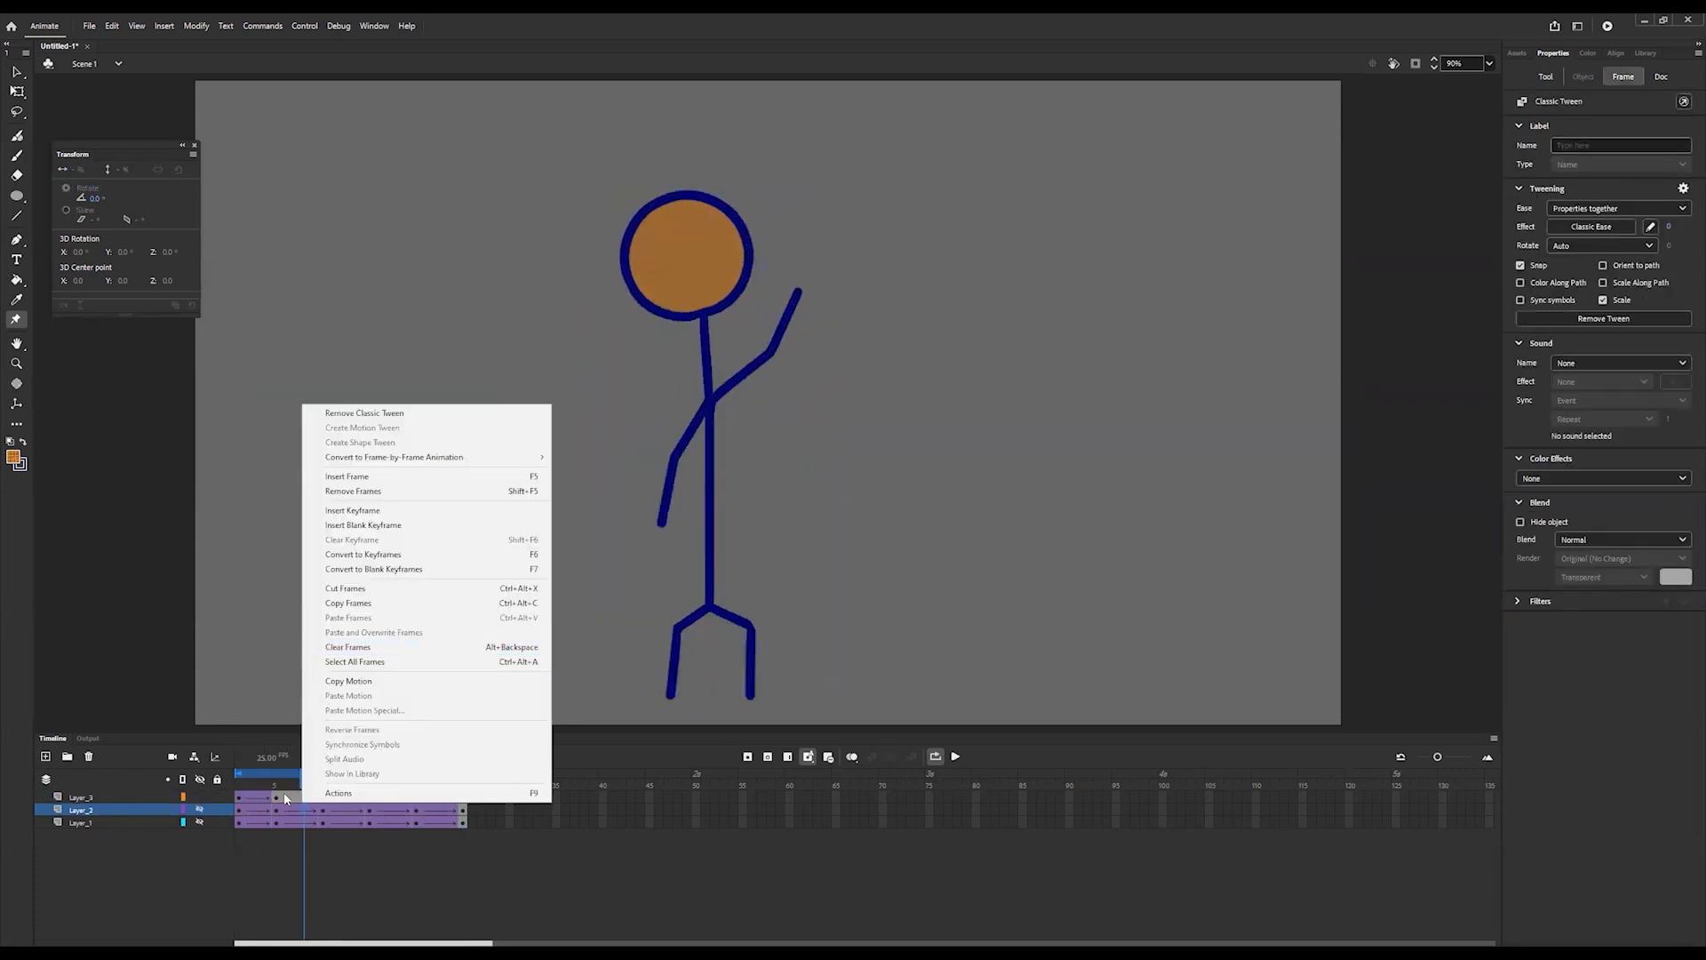
click(284, 794)
right_click(285, 797)
click(319, 402)
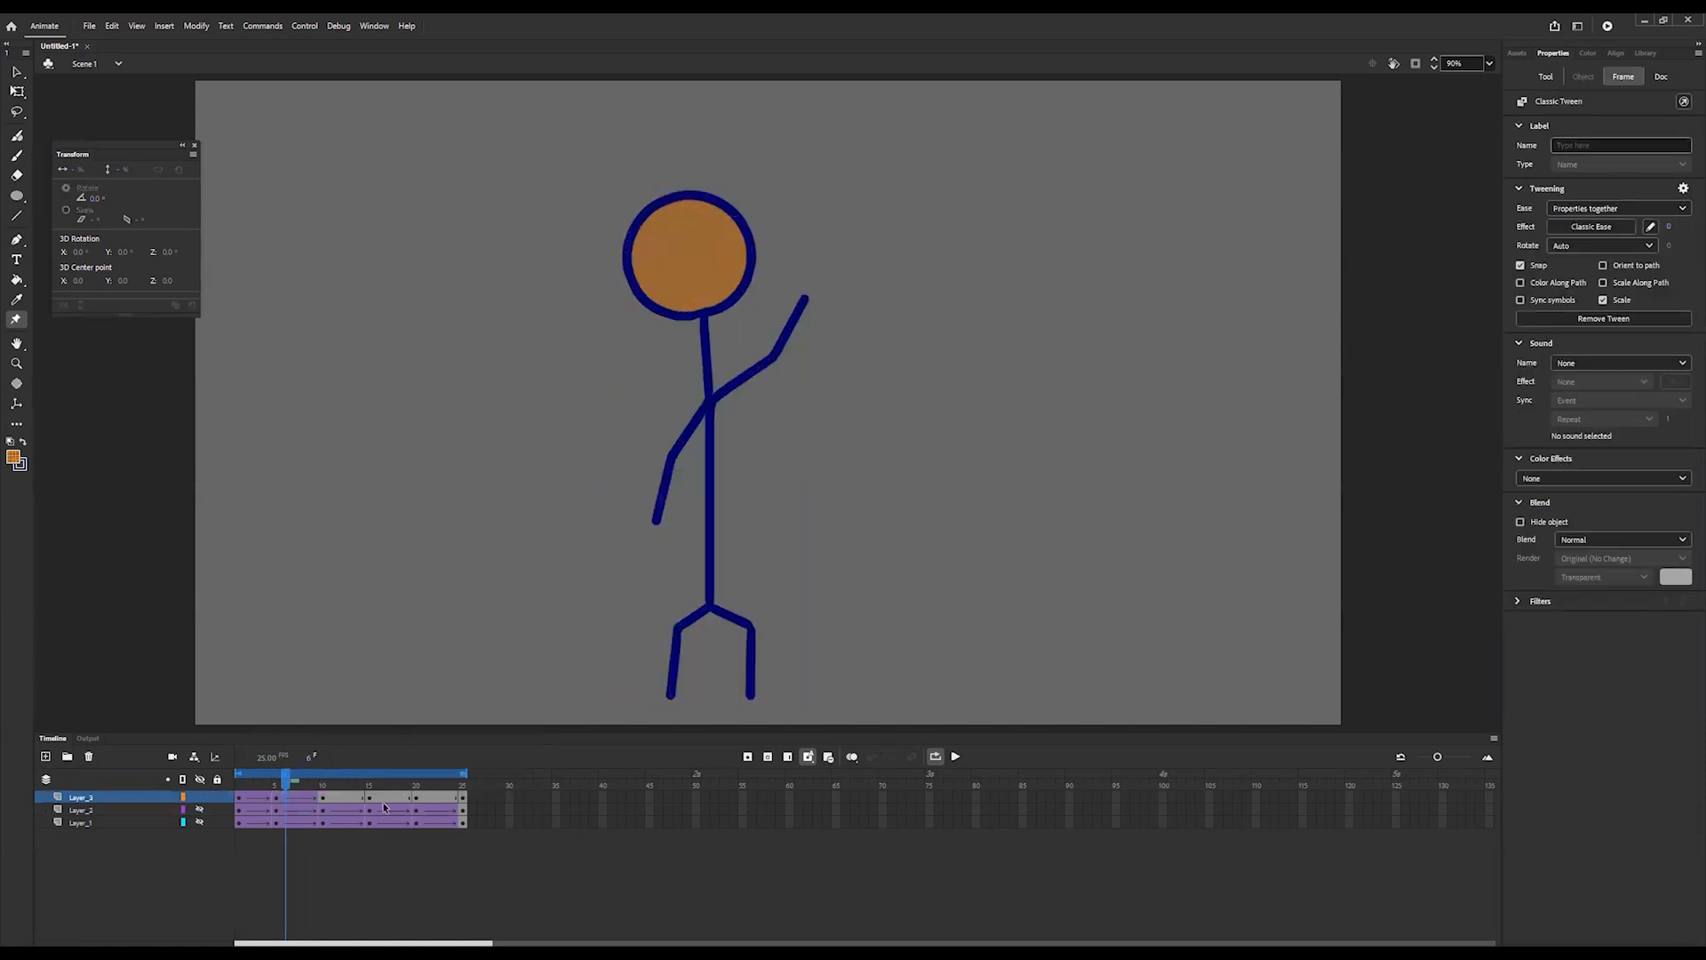
- Create classic tweens on the remaining spans between frames 10, 15, 20 and 25, and preview the waving animation
click(343, 797)
right_click(343, 798)
click(378, 411)
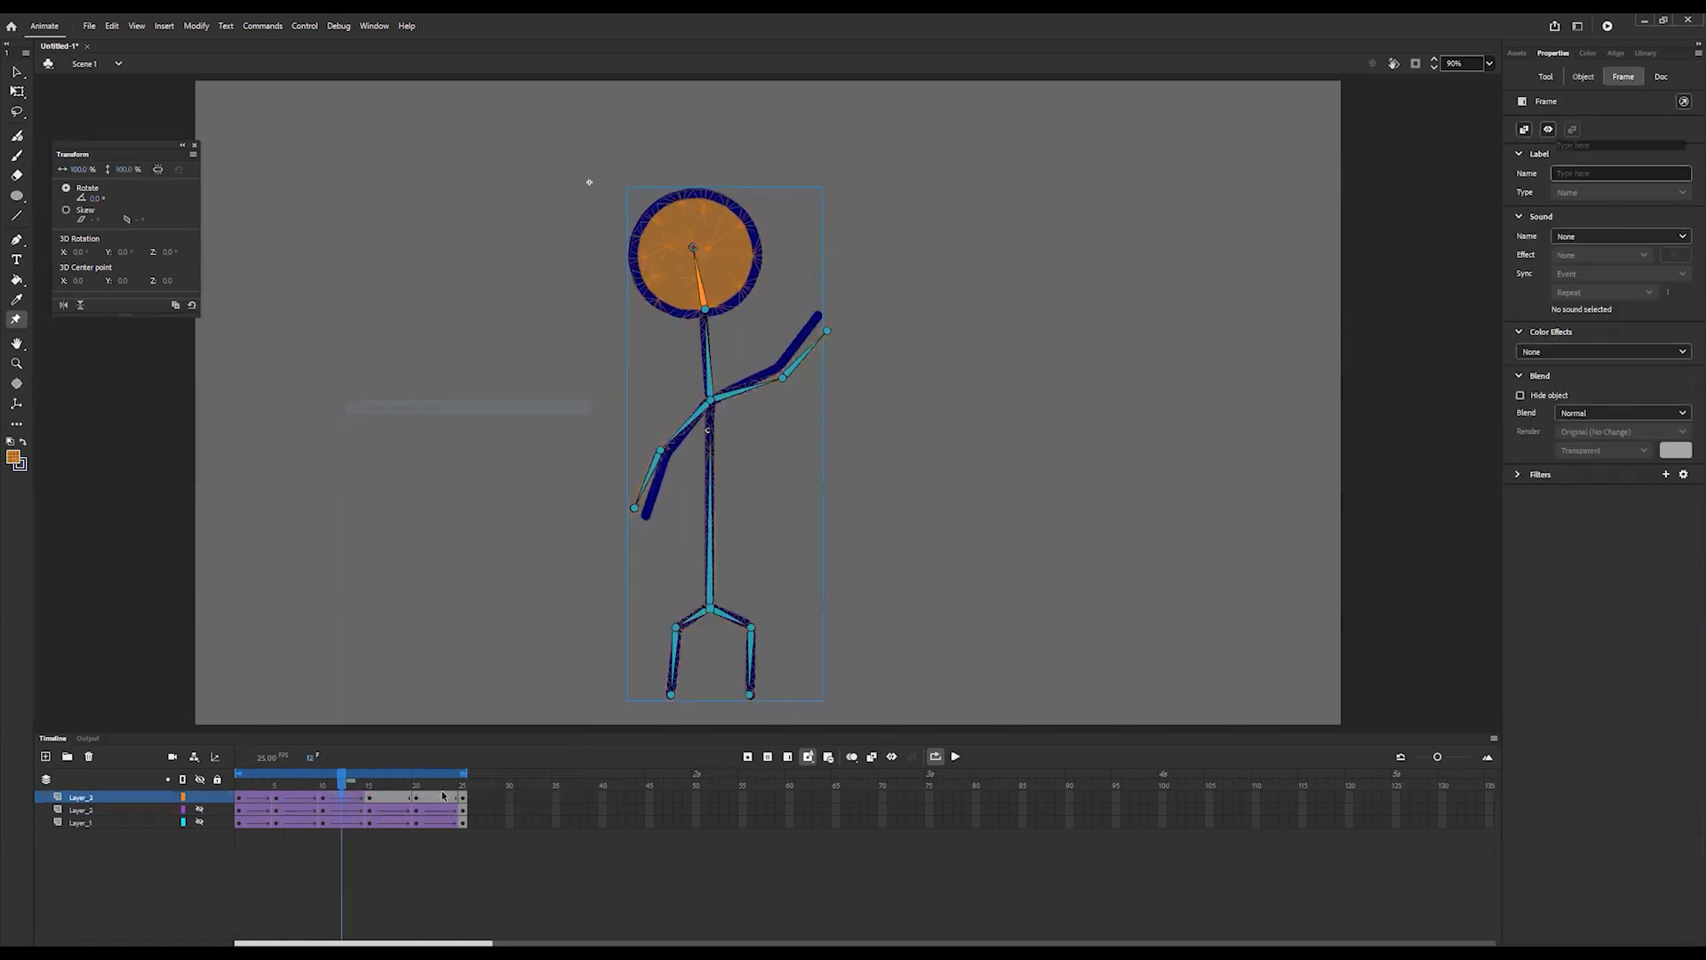
click(389, 797)
right_click(388, 797)
click(418, 404)
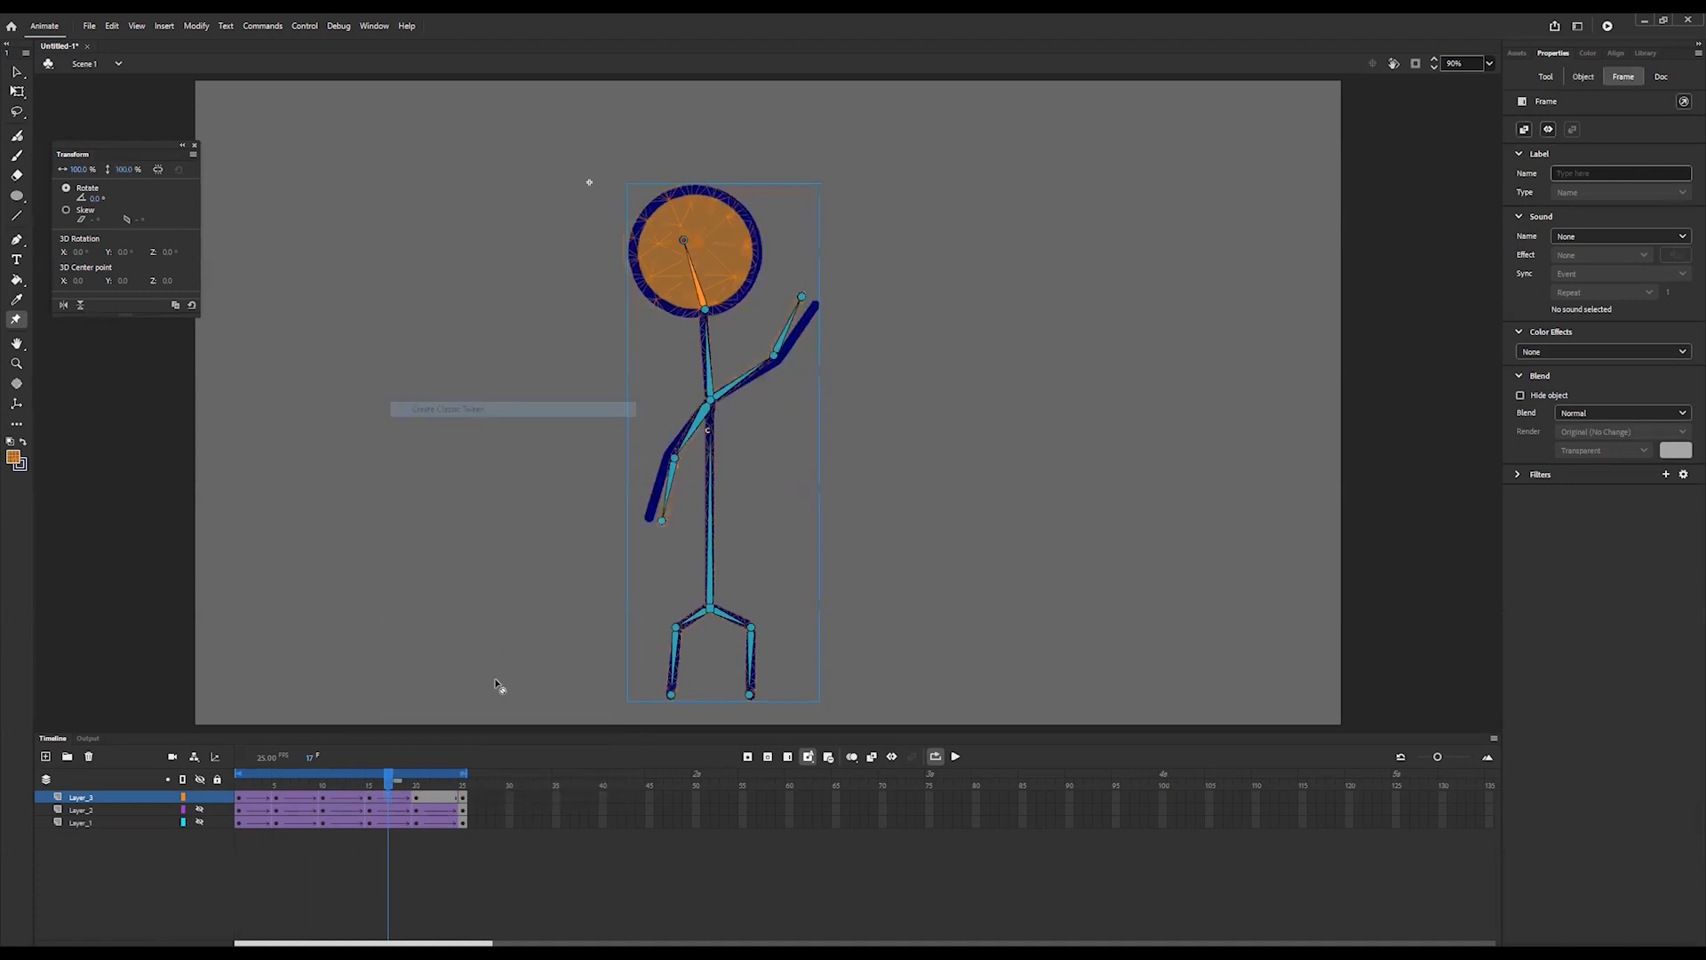
click(446, 797)
right_click(446, 797)
click(475, 404)
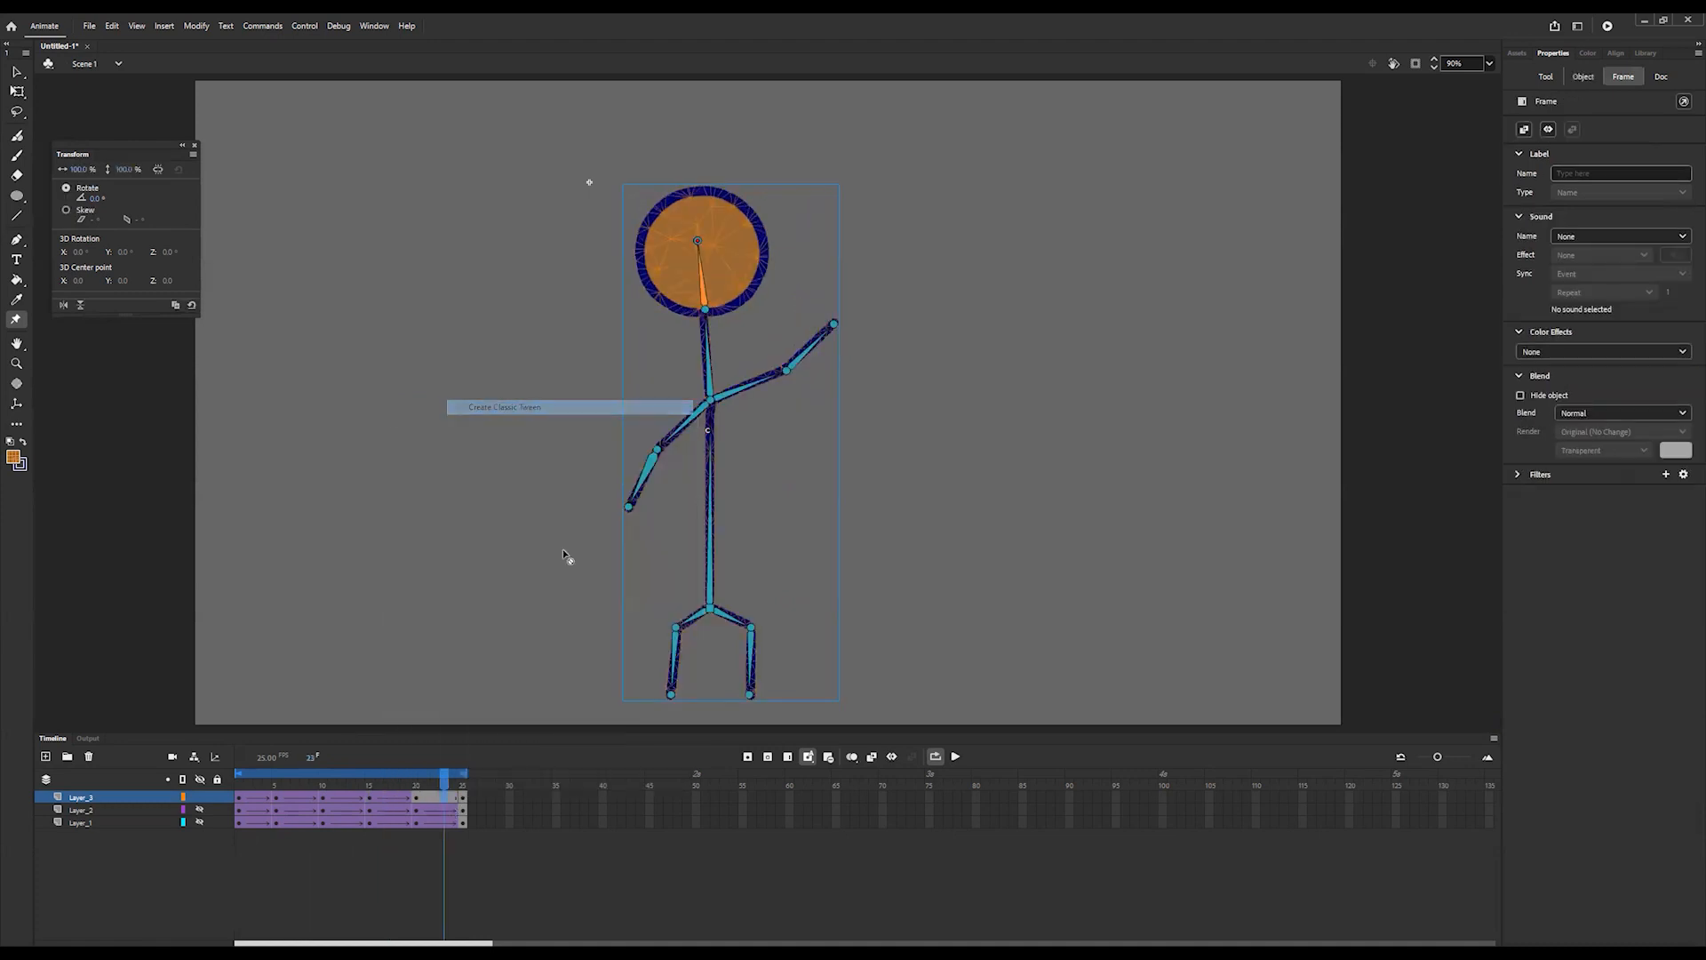
click(954, 757)
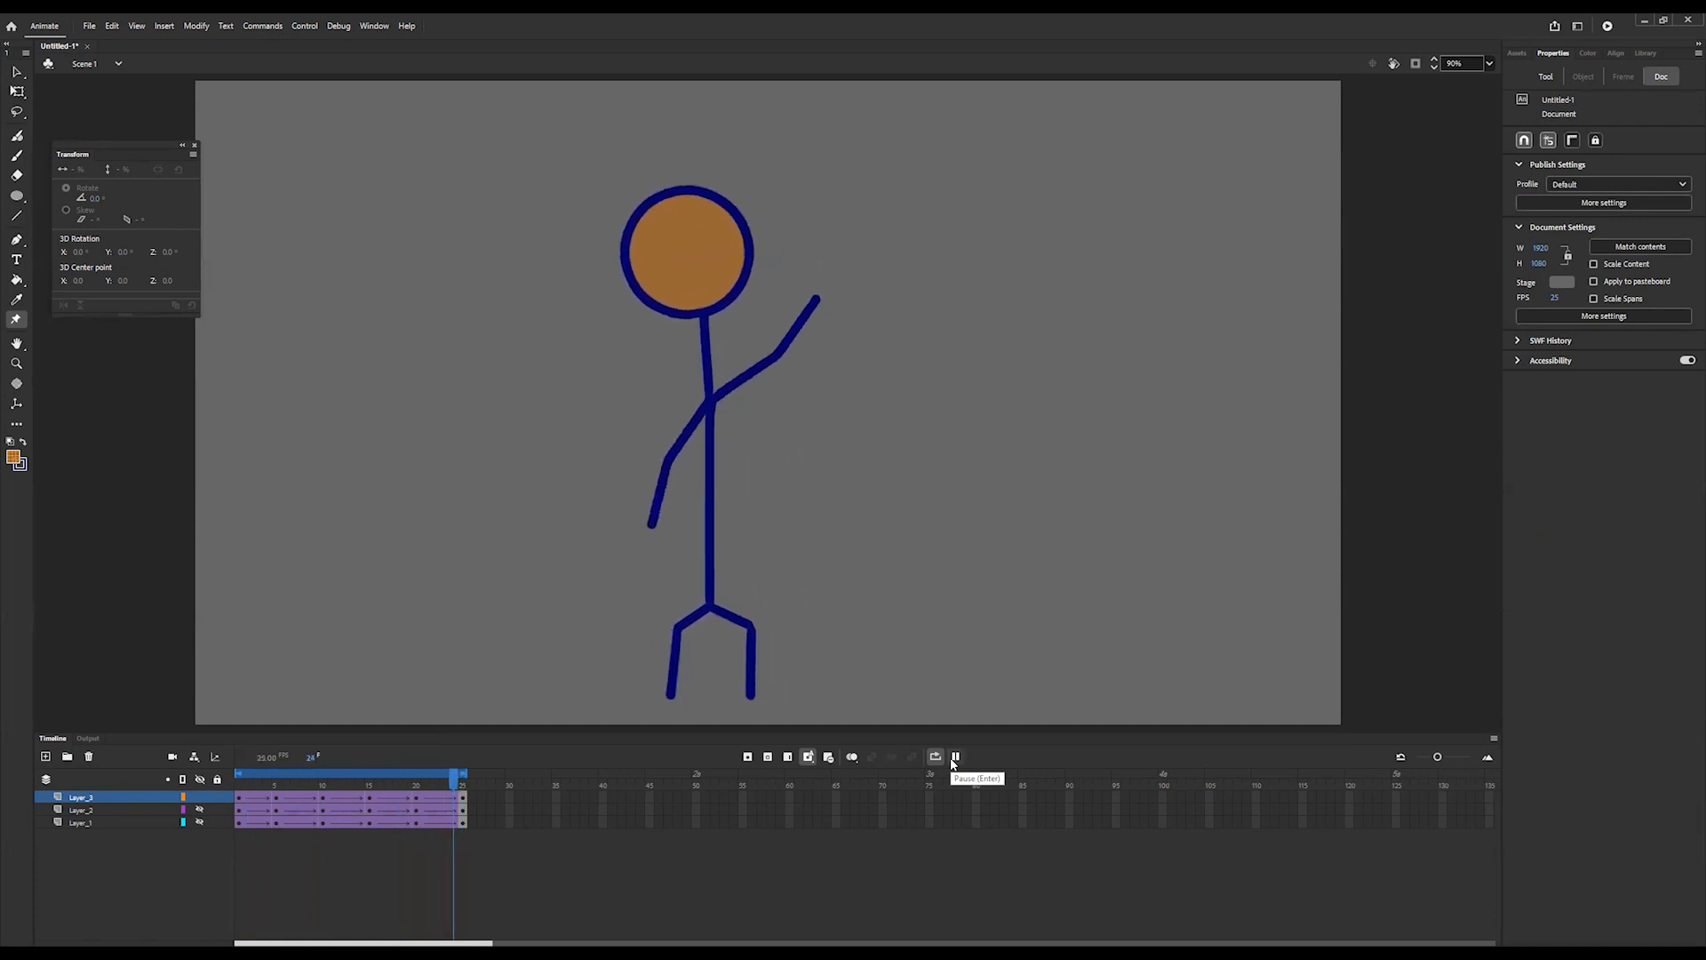
click(956, 757)
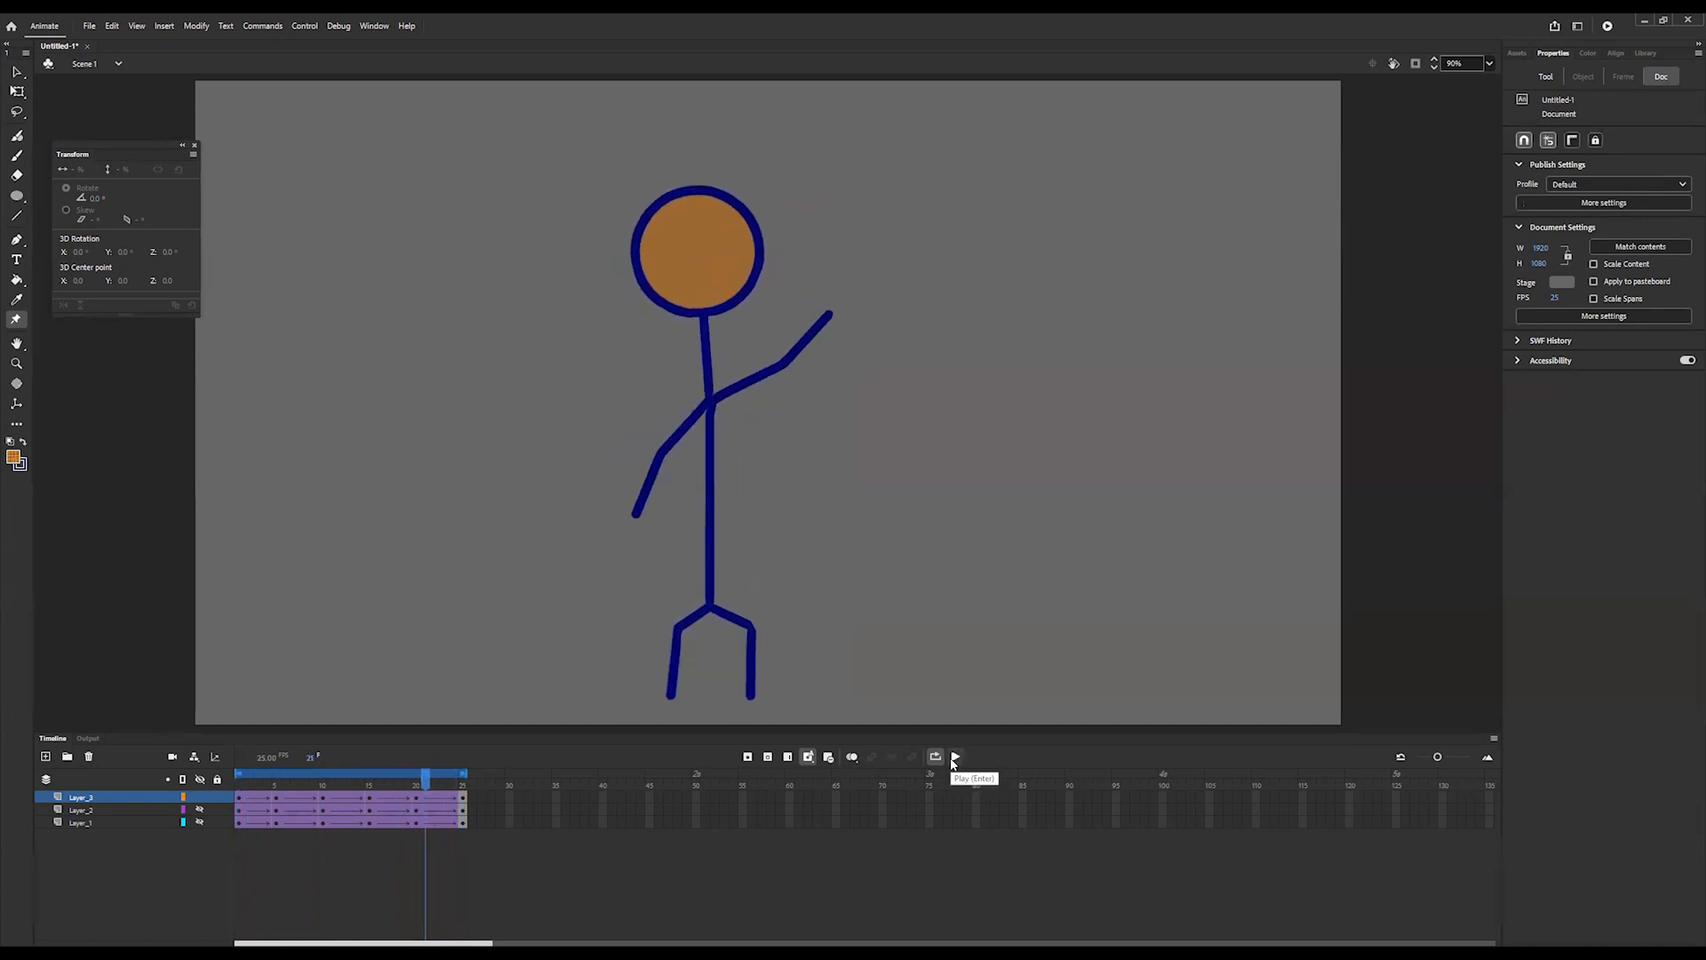